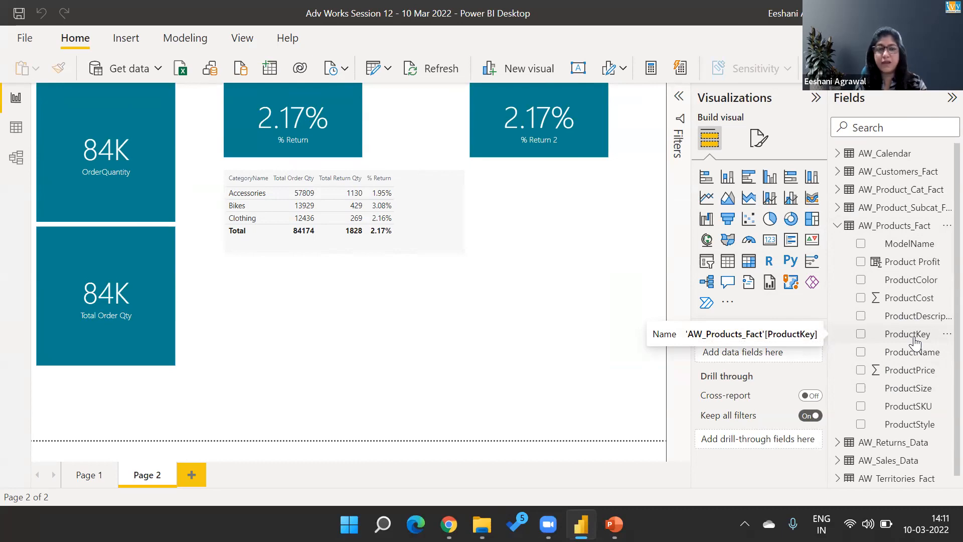
Review the exercise list on the PowerPoint slide and return to the Power BI report
key("alt+Tab")
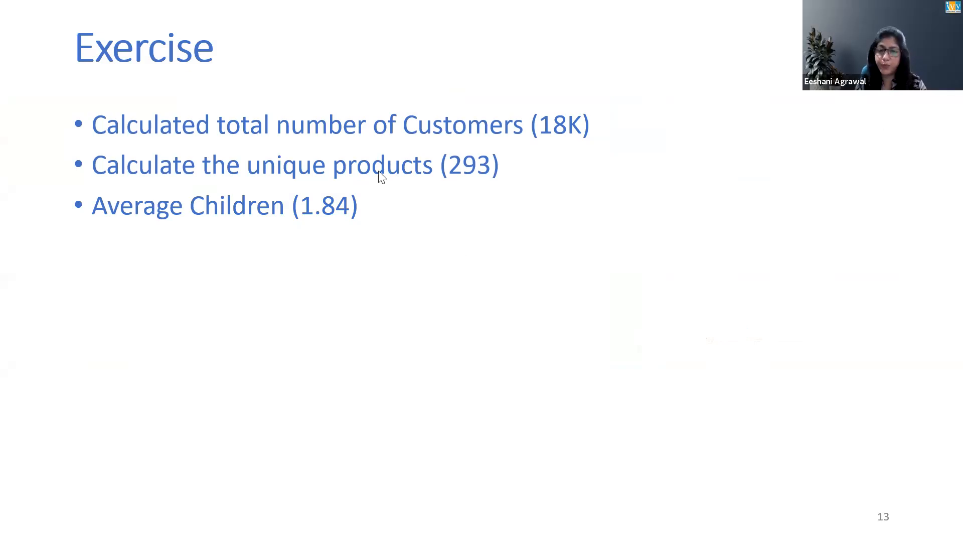
key("alt+Tab")
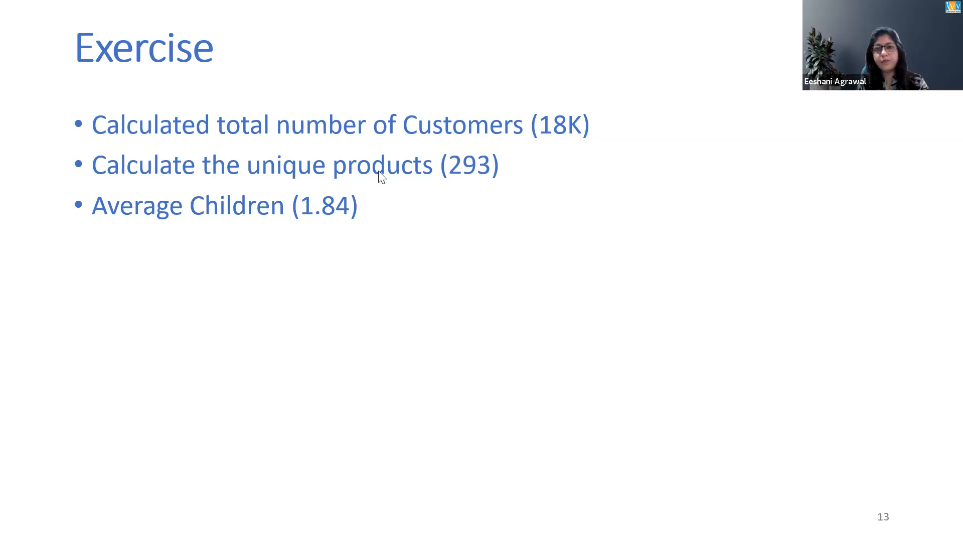
key("super+Tab")
left_click(393, 242)
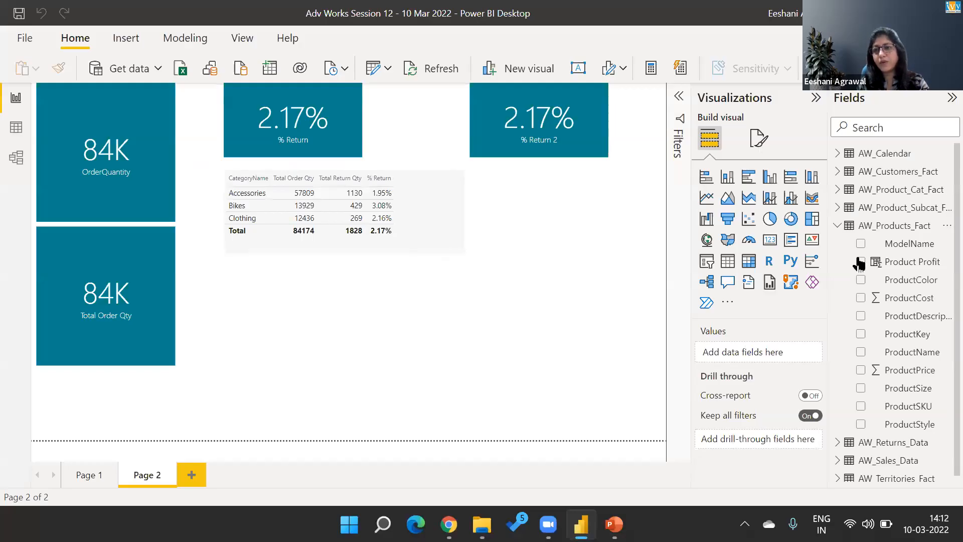
Create a new measure named Total Customers in the AW_Customers_Fact table
left_click(836, 225)
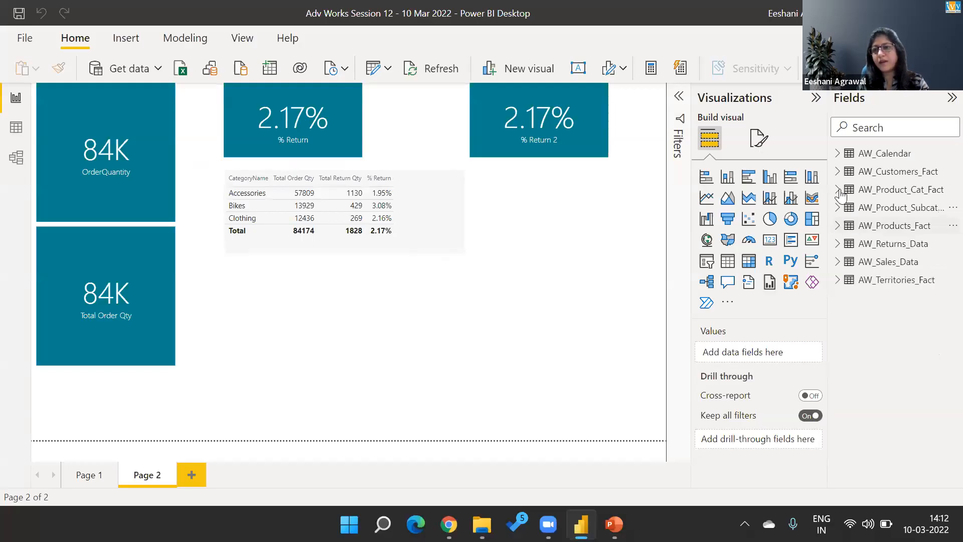
left_click(884, 173)
right_click(884, 173)
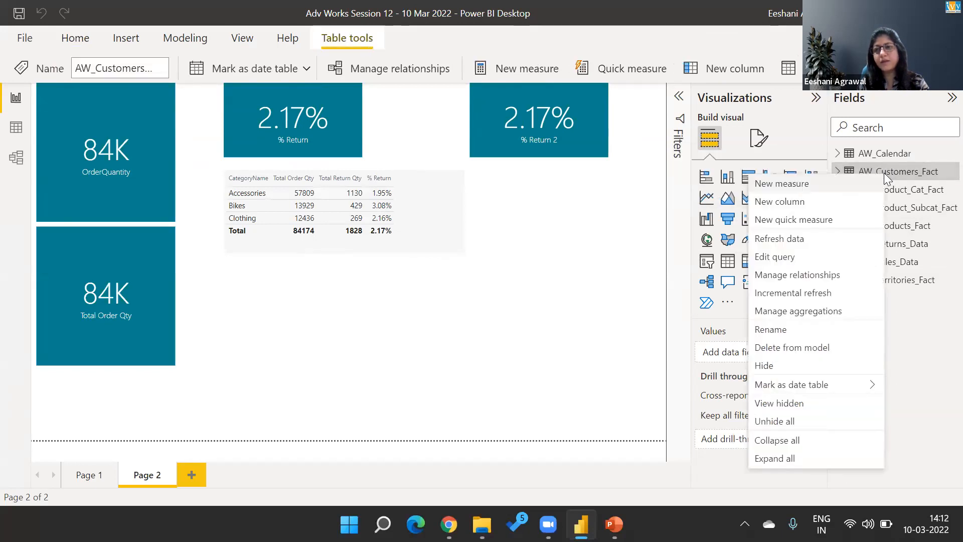
left_click(780, 188)
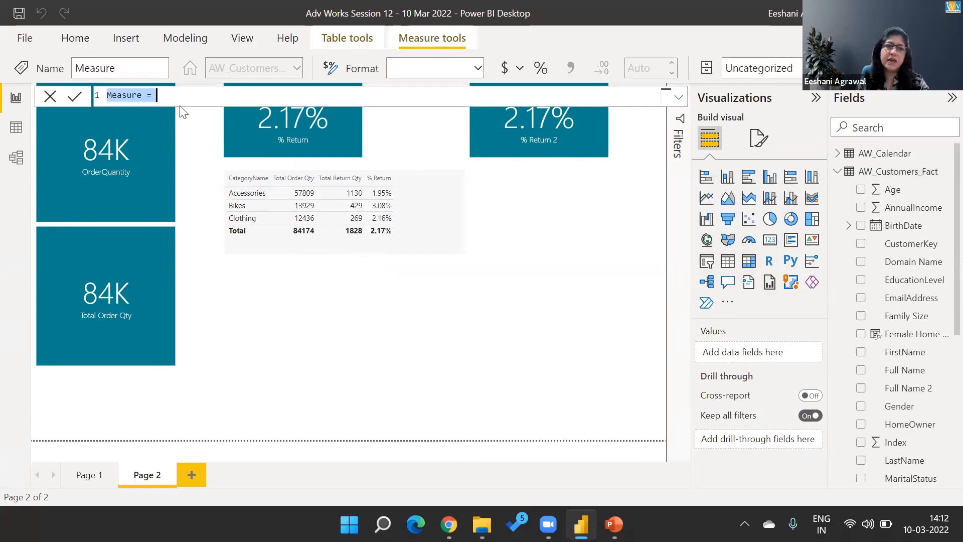
key("shift+Left")
key("shift+Left")
key("shift+Left")
key("shift+Left")
key("shift+Left")
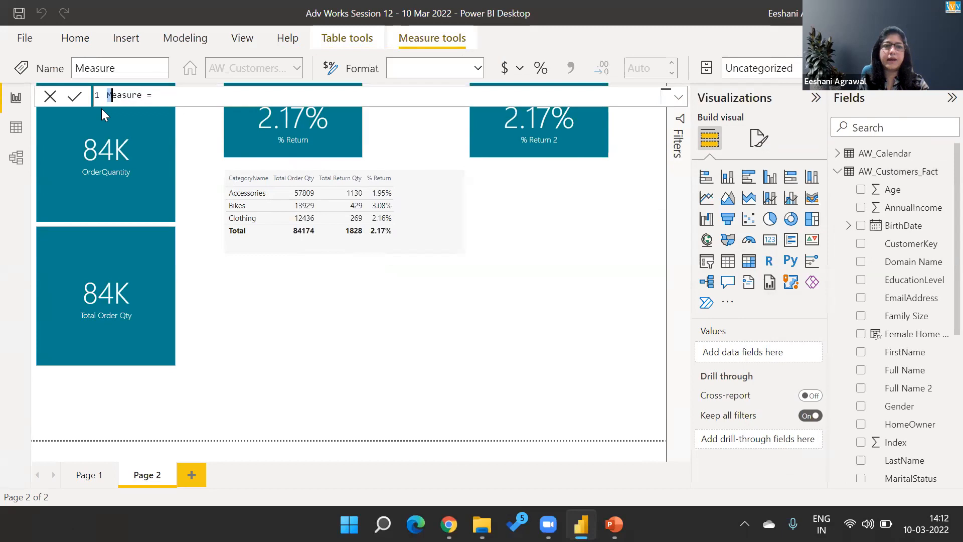
key("shift+Right")
key("shift+Right")
key("shift+Right")
type("Total Customers")
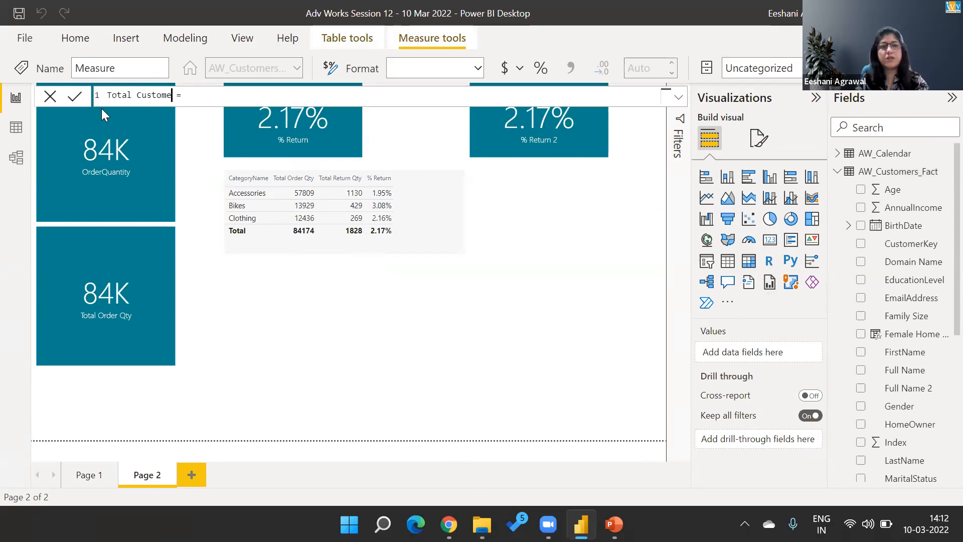
key("Right")
key("Right")
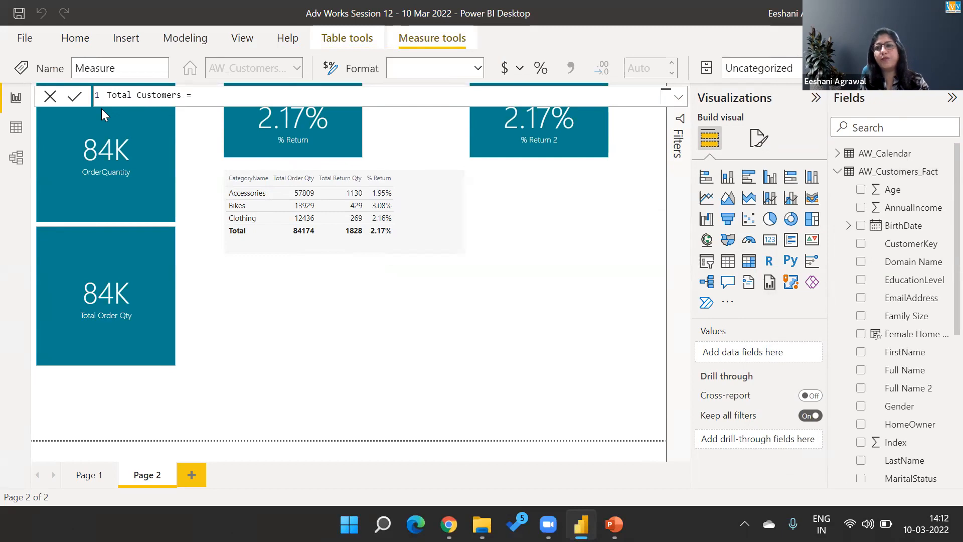
Begin the Total Customers formula with the COUNT function
type("coun")
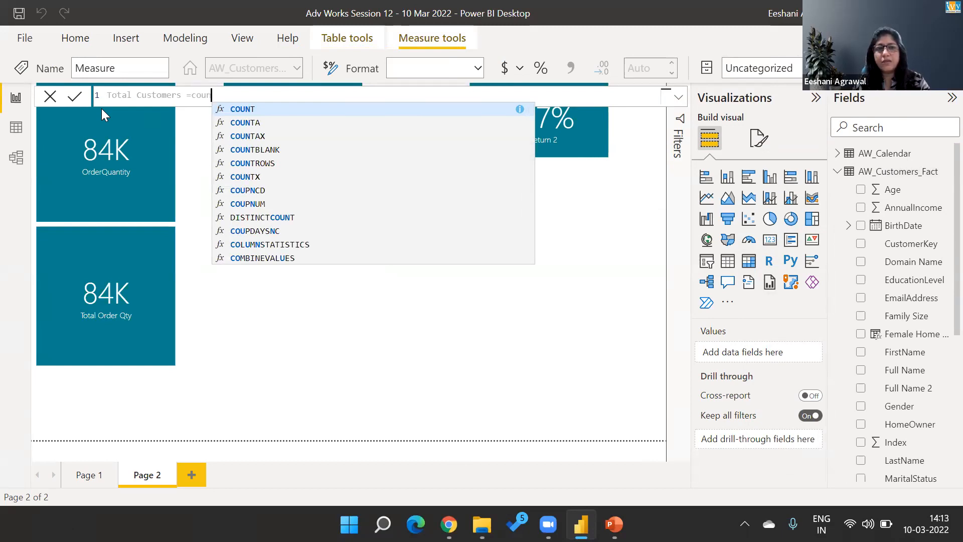
key("Down")
key("Down")
key("Down")
key("Down")
key("Down")
key("Down")
key("Down")
key("Down")
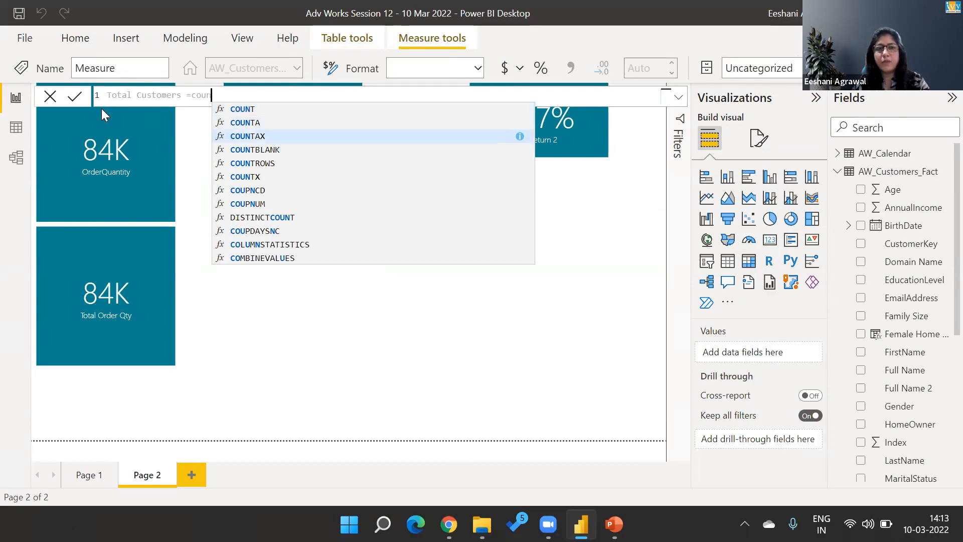
key("Down")
key("Up")
key("Up")
key("Up")
key("Up")
key("Up")
key("Up")
key("Up")
key("Up")
key("Up")
key("Up")
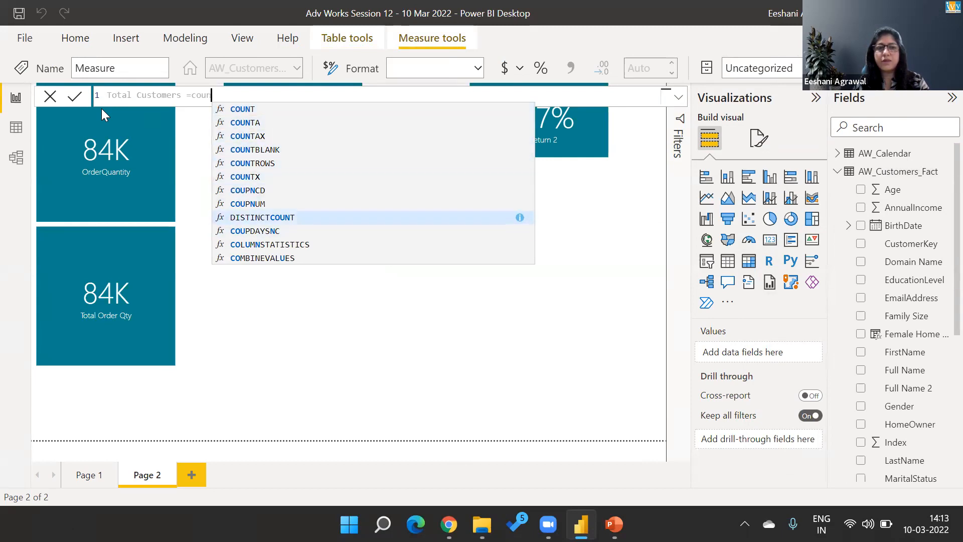
key("Down")
key("Down")
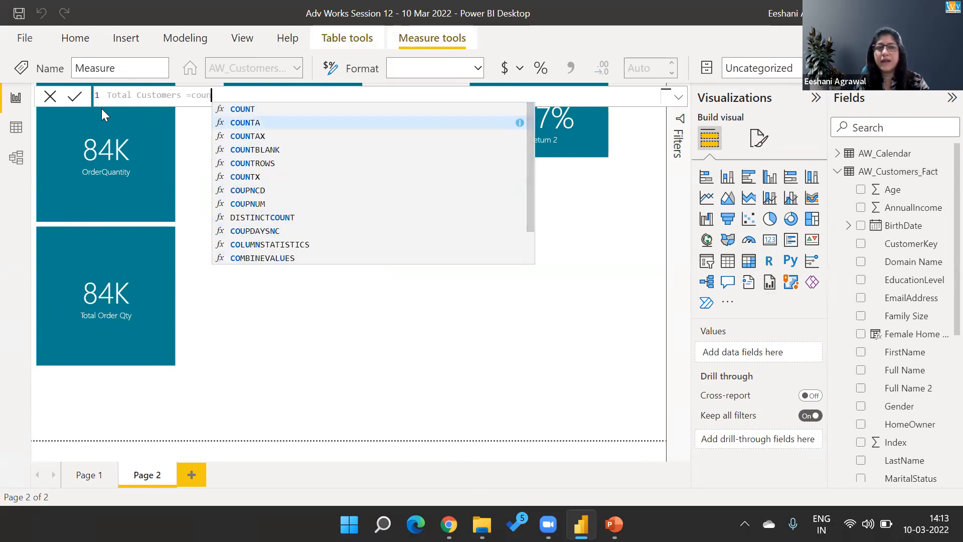
key("Up")
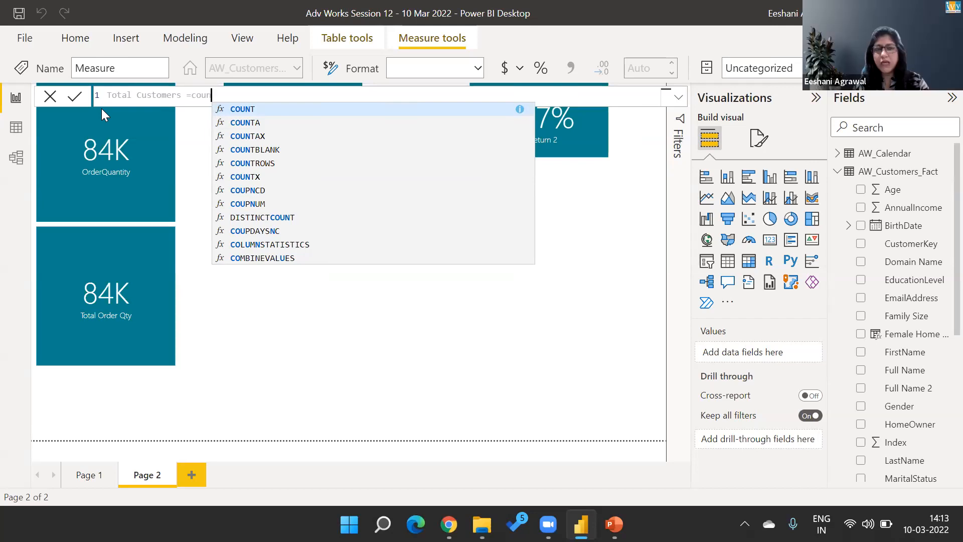
key("Tab")
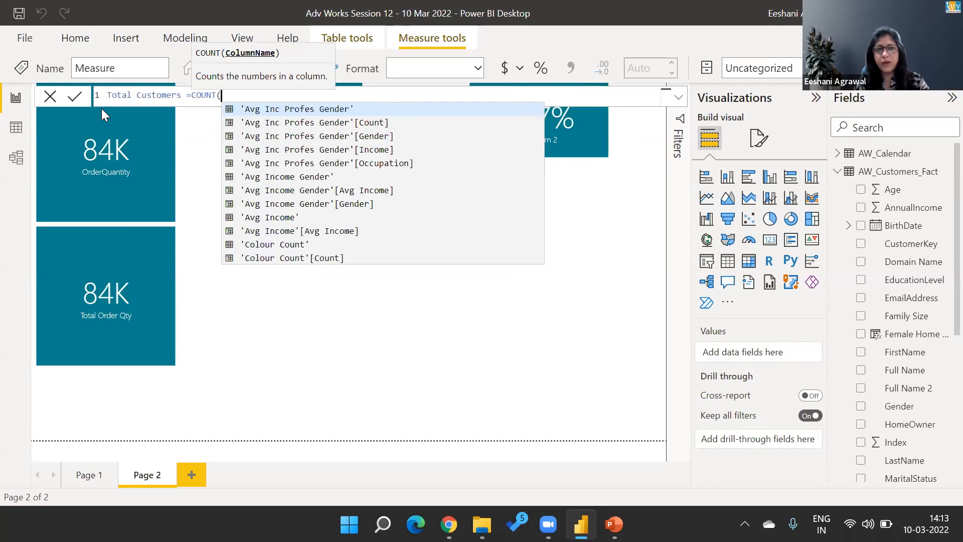
Complete the COUNT formula with the AW_Customers_Fact[CustomerKey] column and commit the measure
type("customer")
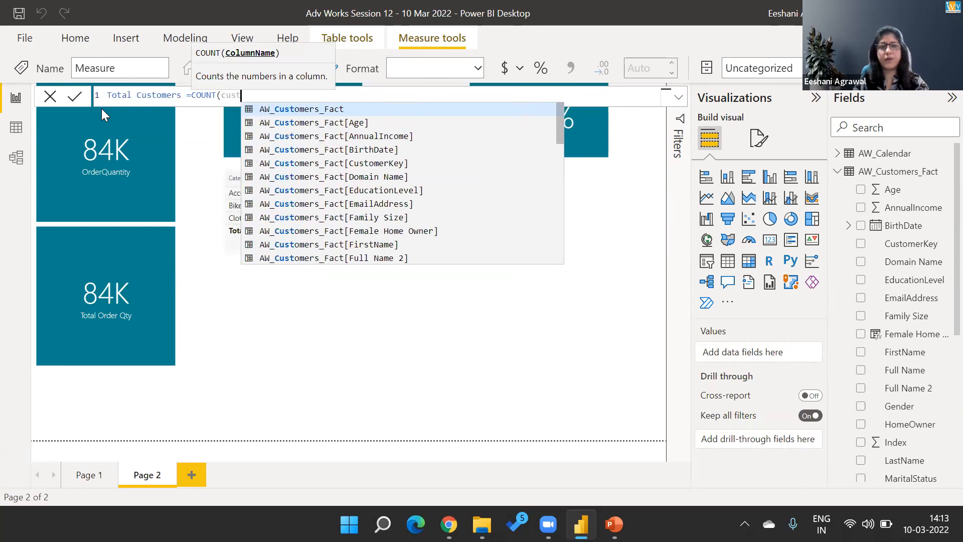
key("Down")
key("Down")
key("Down")
key("Down")
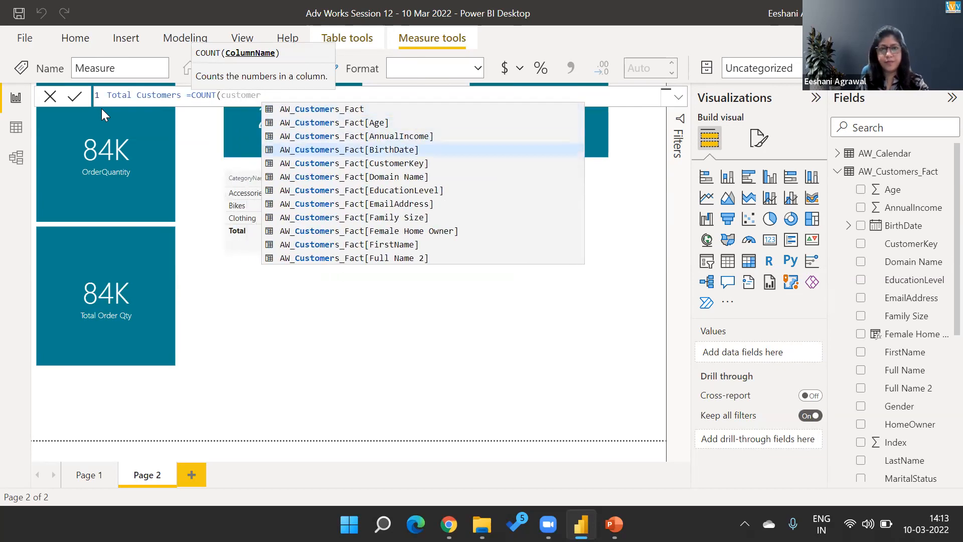
key("Tab")
type(")")
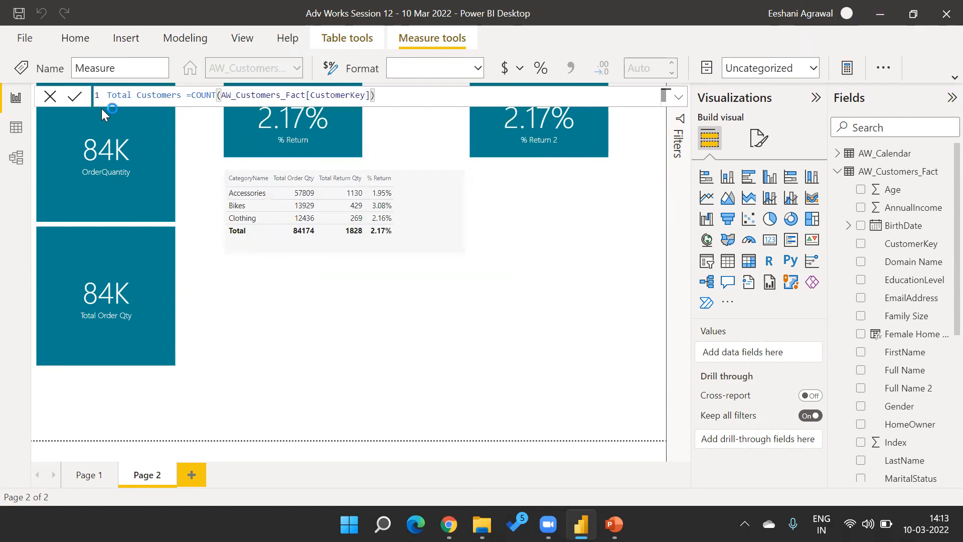
key("Return")
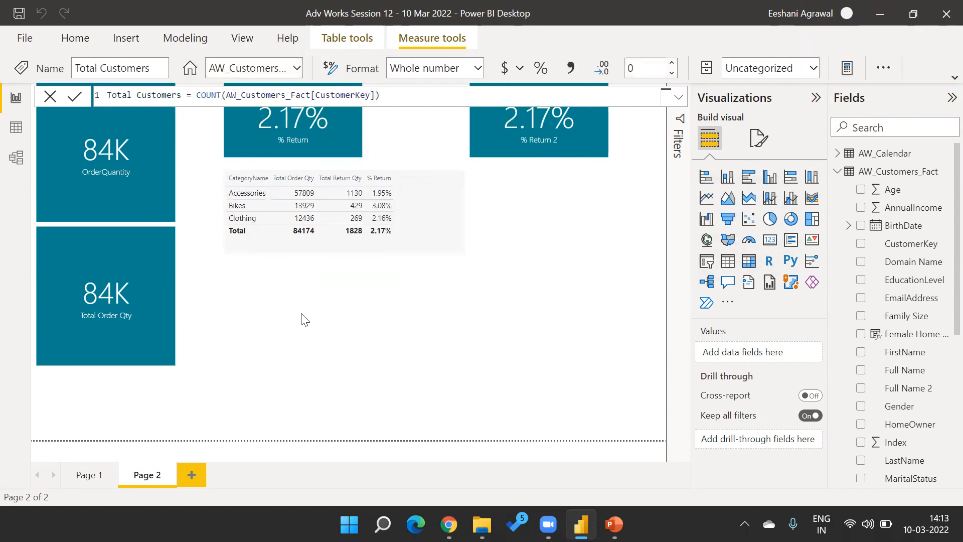
Add a card visual showing the Total Customers measure to Page 2, and switch to the PowerPoint exercise slide to compare
left_click(310, 322)
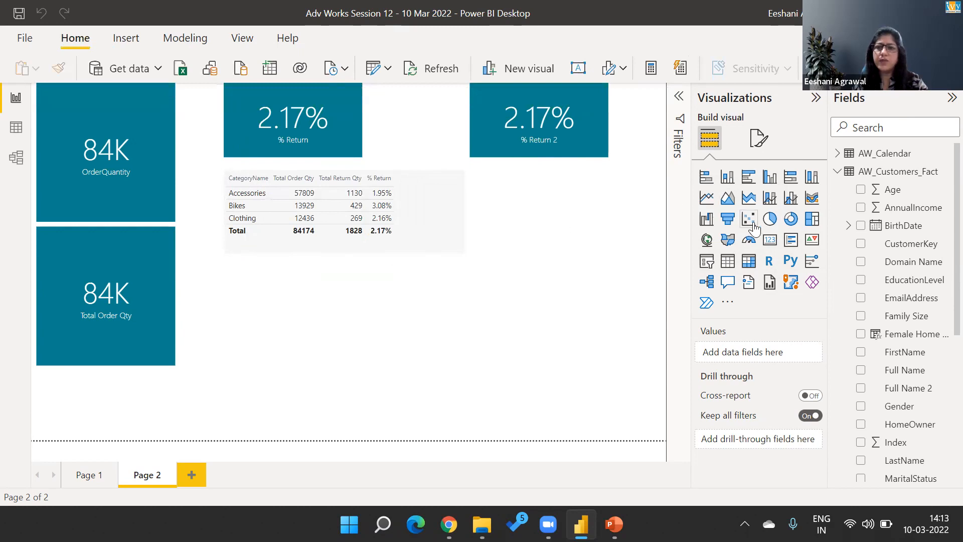
left_click(771, 242)
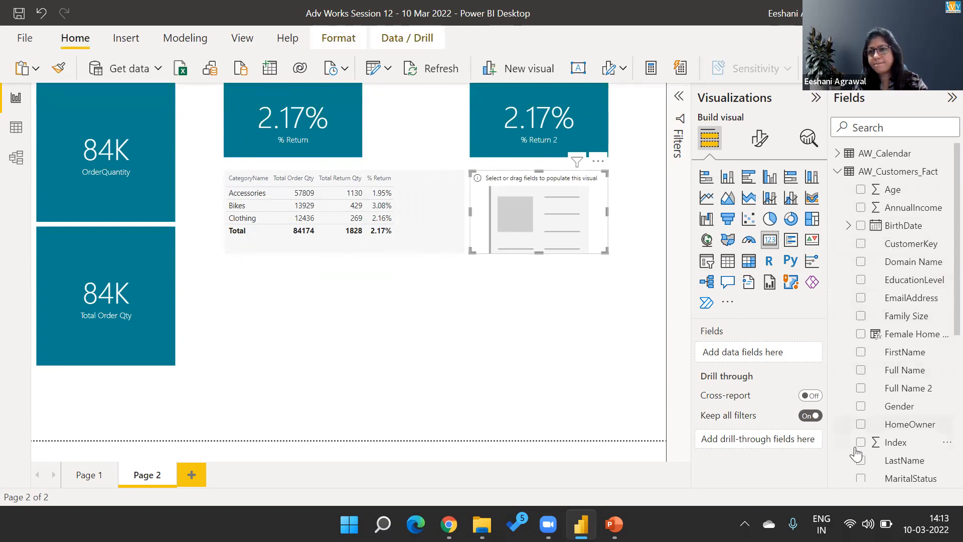
scroll(941, 333, "down", 5)
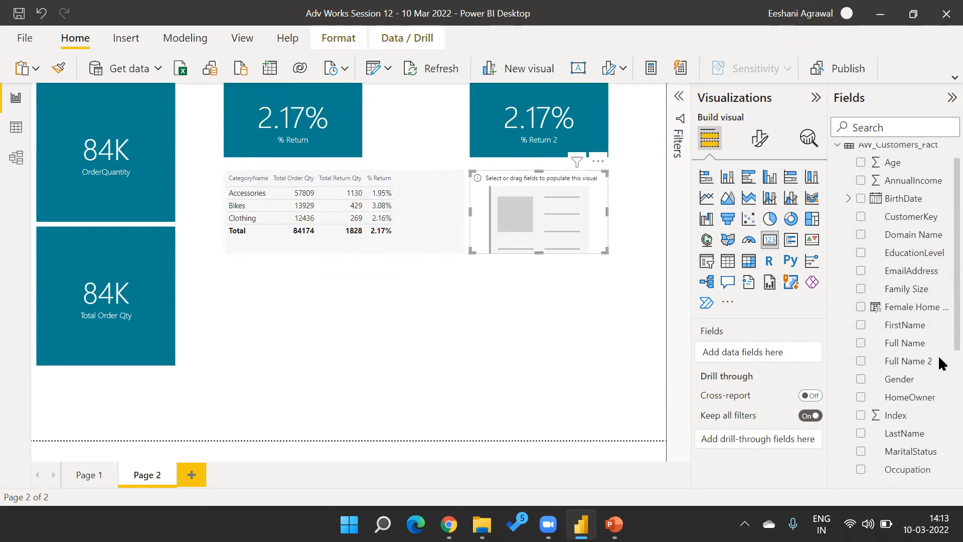
scroll(942, 432, "down", 1)
left_click(861, 409)
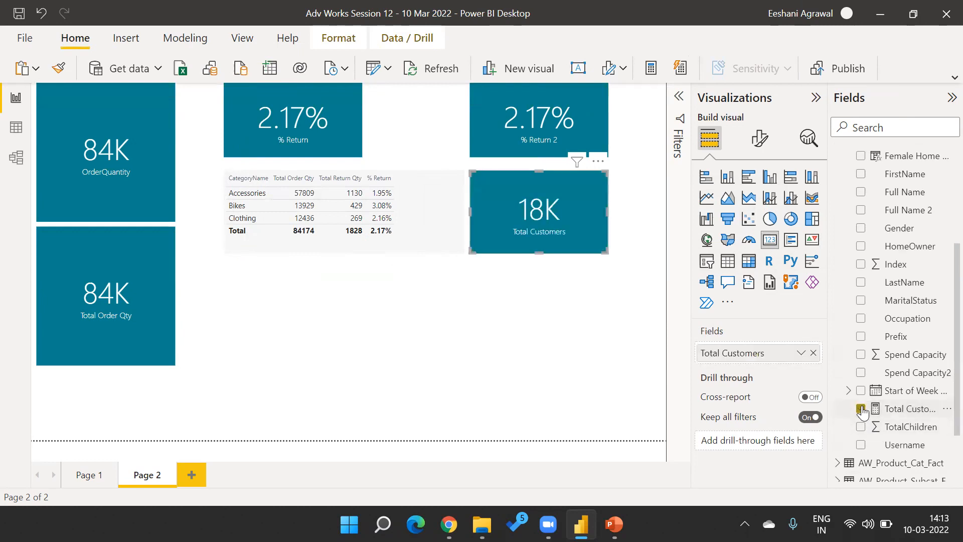
key("alt+Tab")
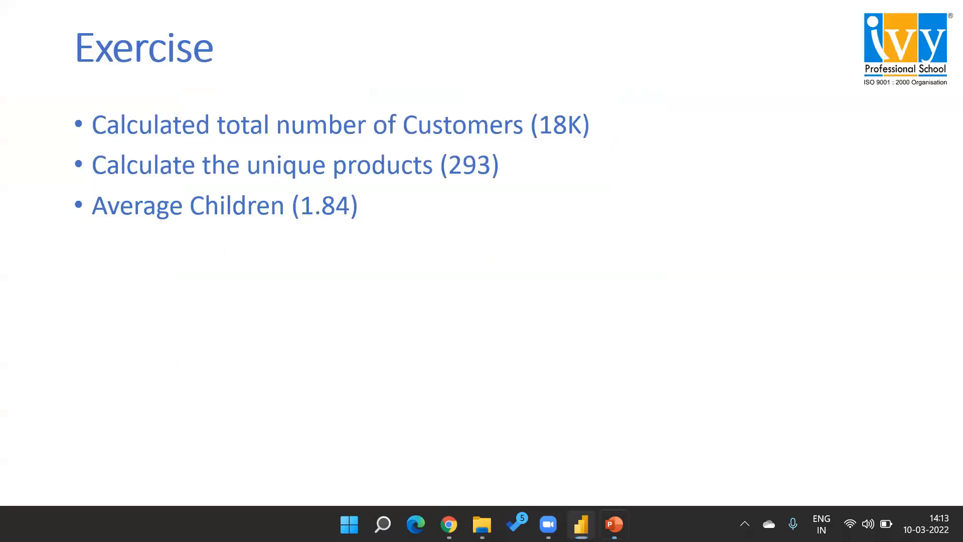
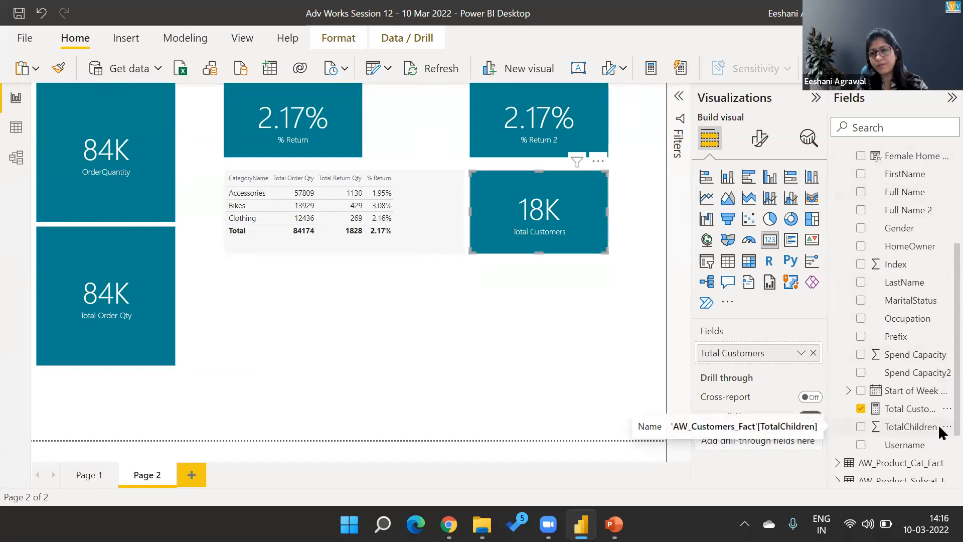
Back in Power BI, create a new measure named Avg Children in the AW_Customers_Fact table
scroll(940, 364, "up", 3)
scroll(940, 364, "up", 2)
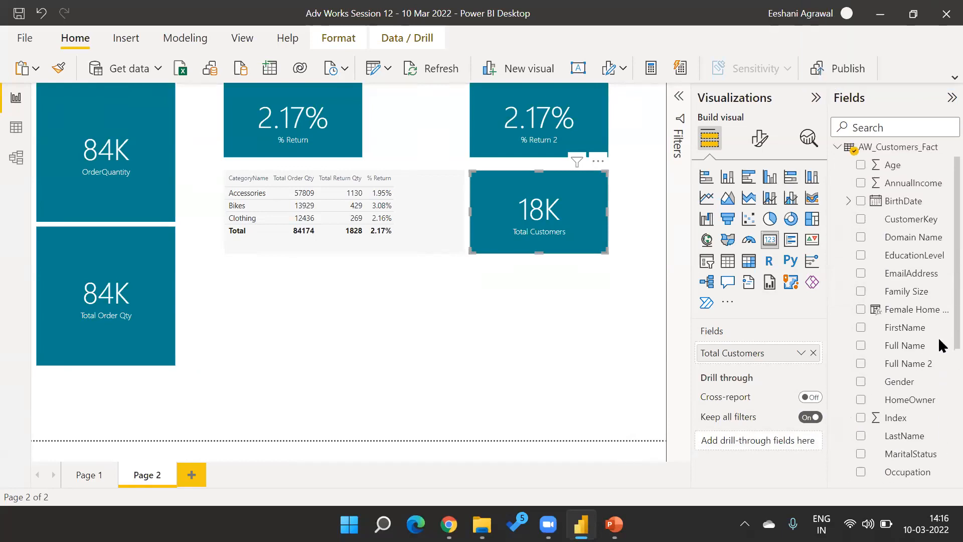
right_click(906, 149)
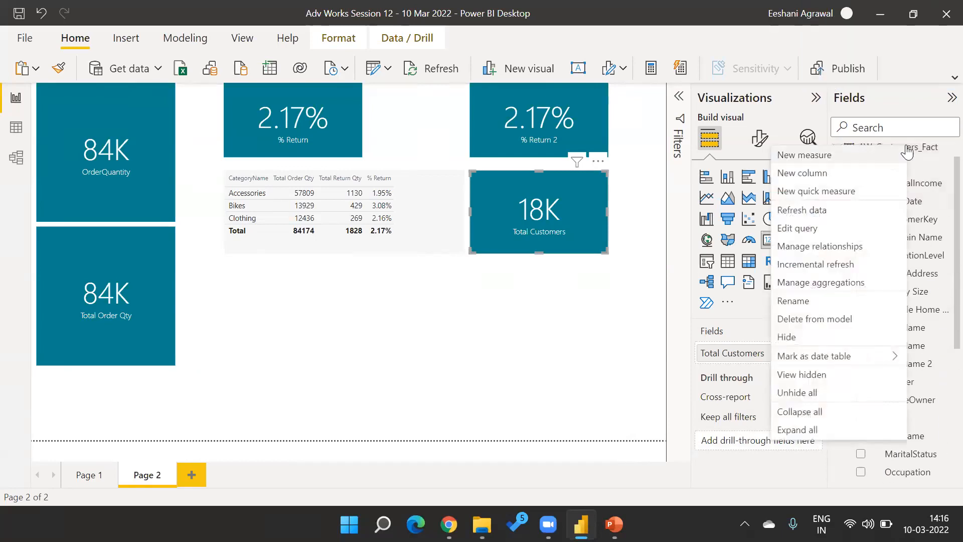
left_click(837, 159)
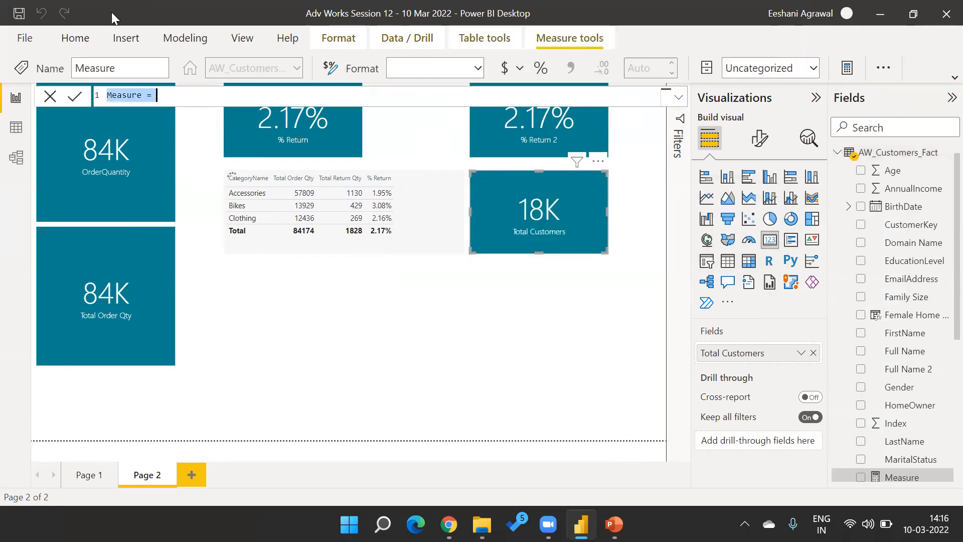
left_click(114, 96)
key("shift+Right")
key("shift+Right")
key("shift+Right")
key("shift+Right")
key("shift+Right")
key("shift+Right")
key("shift+Right")
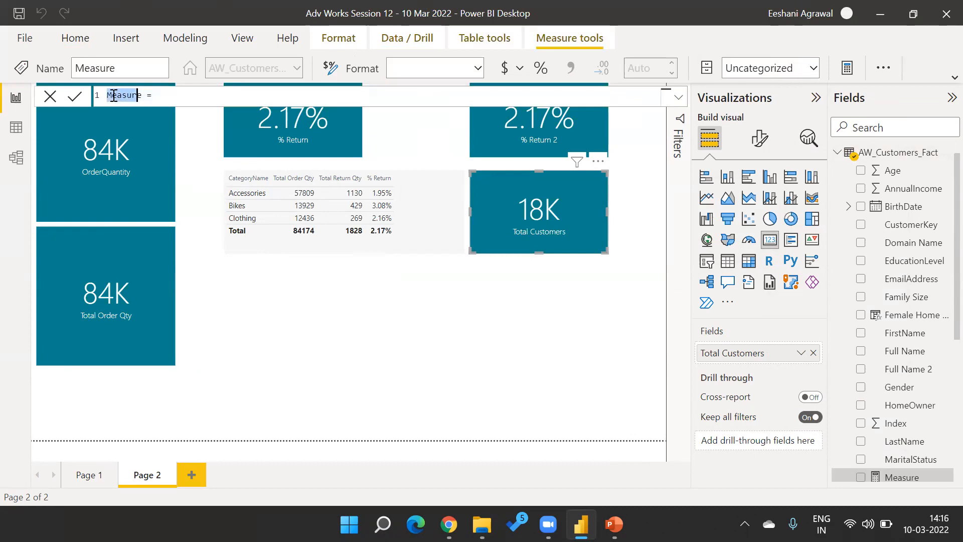
type("Avg")
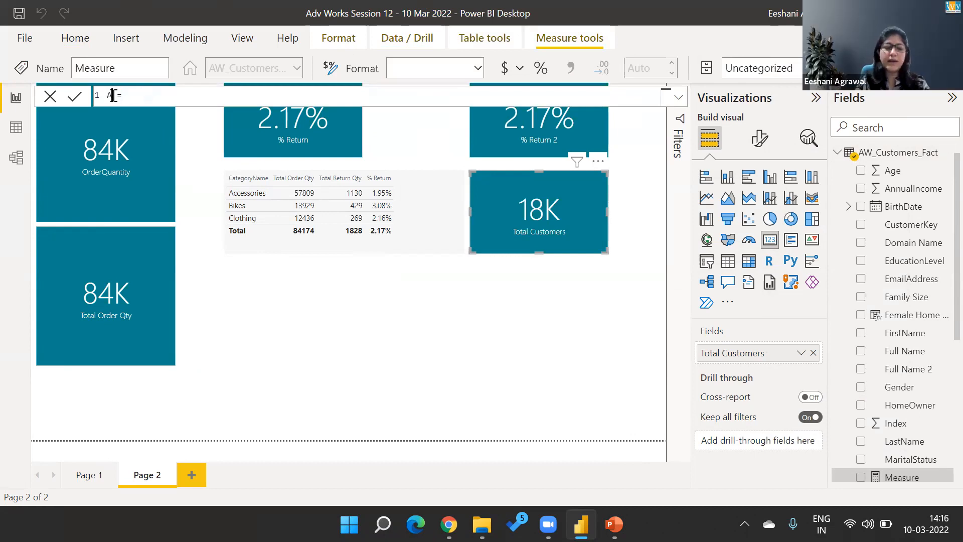
type(" Childre")
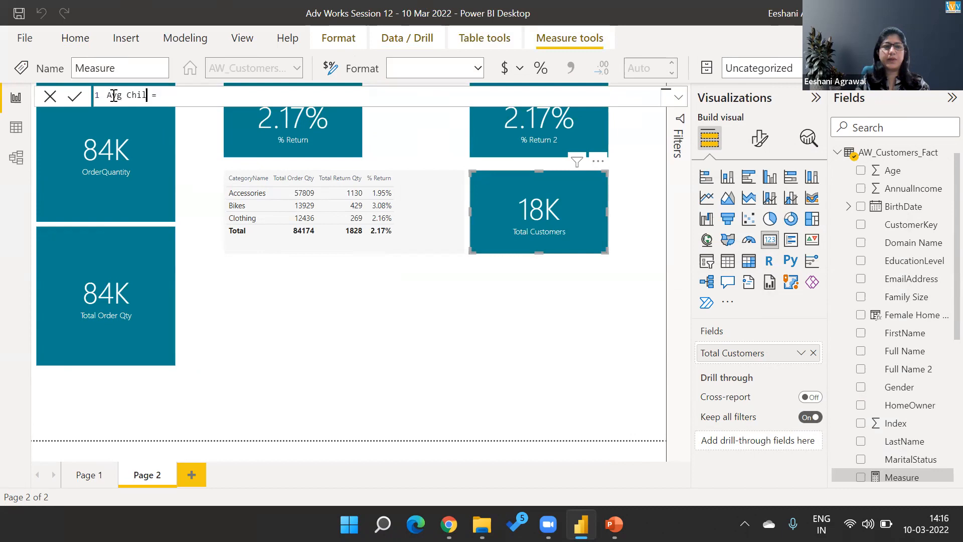
type("n")
key("End")
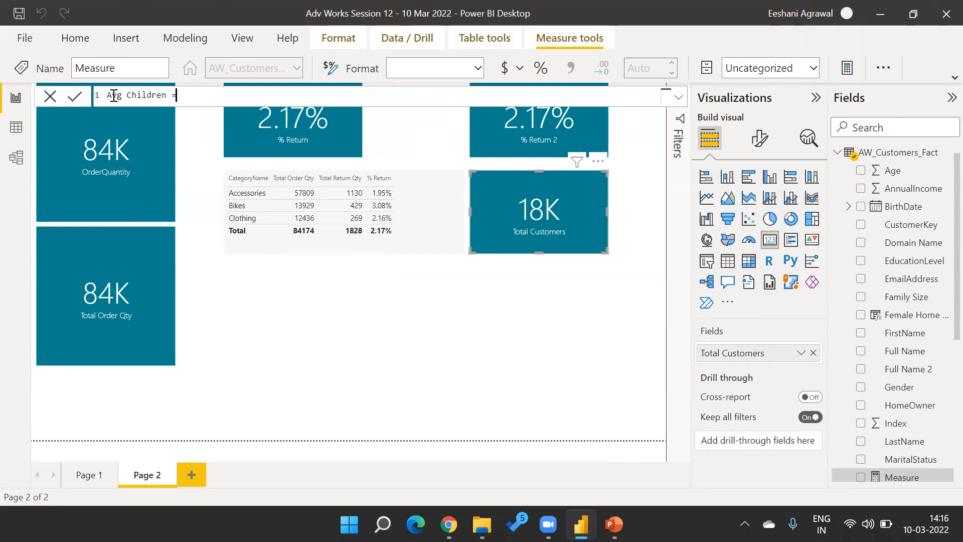
Complete the Avg Children formula as AVERAGE(AW_Customers_Fact[TotalChildren]) and commit the measure
type("ave")
key("Tab")
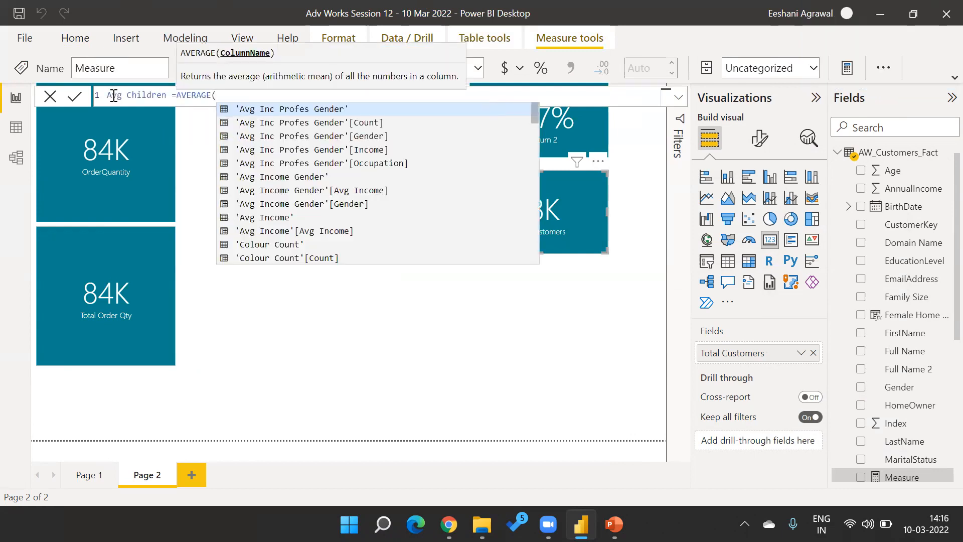
type("AW_Customers_Fact[TotalChildren]")
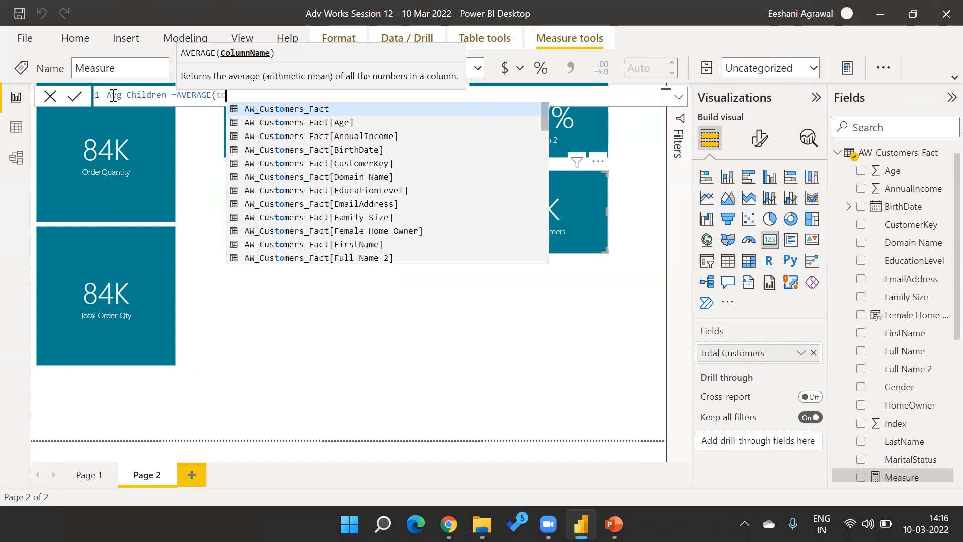
key("Tab")
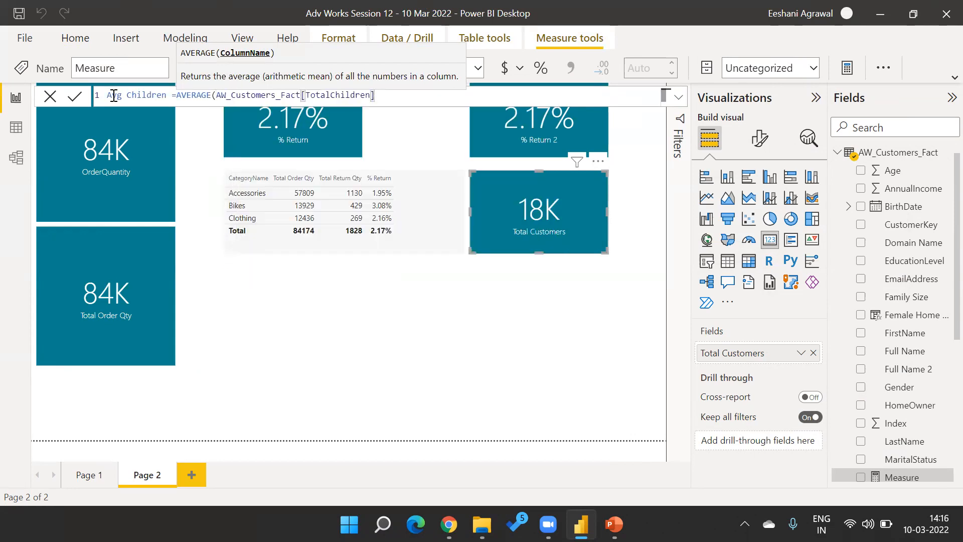
type(")")
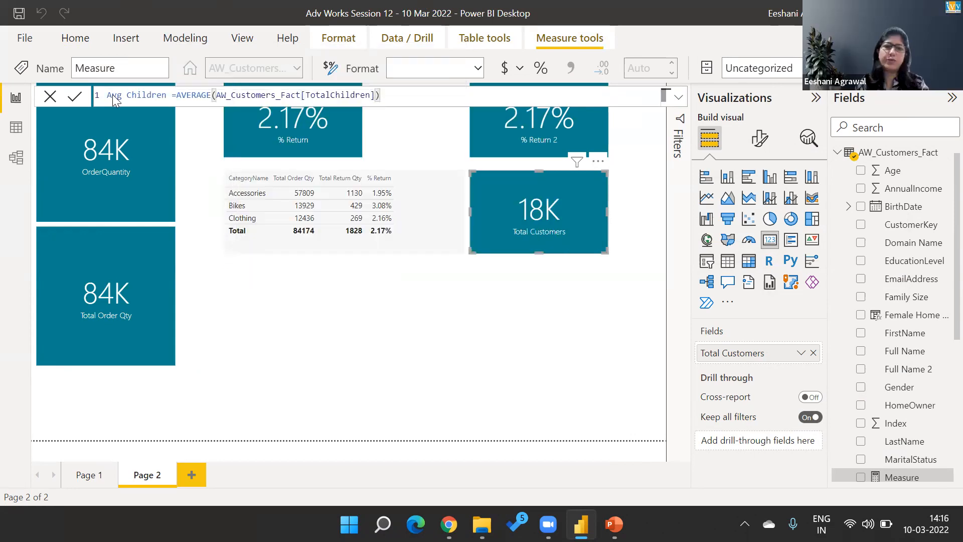
key("Return")
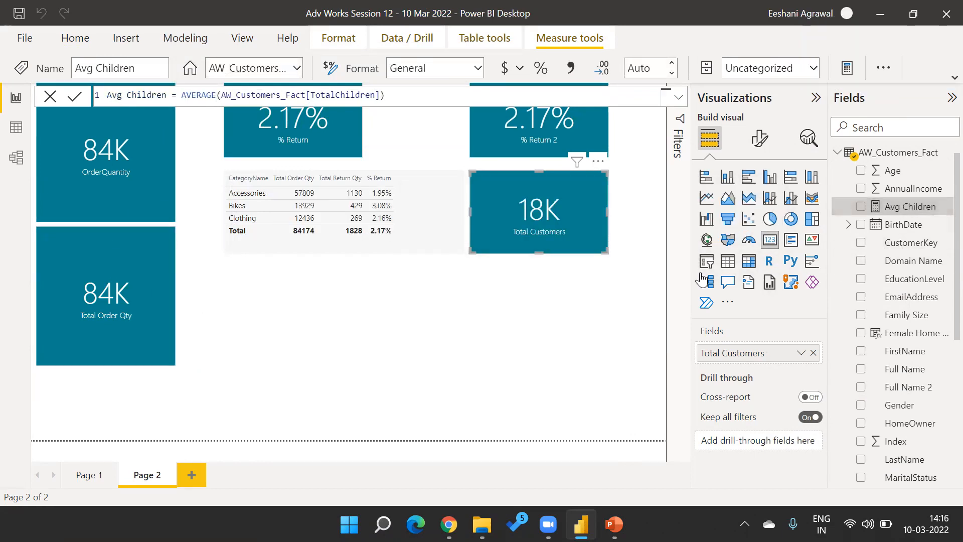
Add a card visual showing the Avg Children measure and place it directly below the Total Customers card
left_click(548, 262)
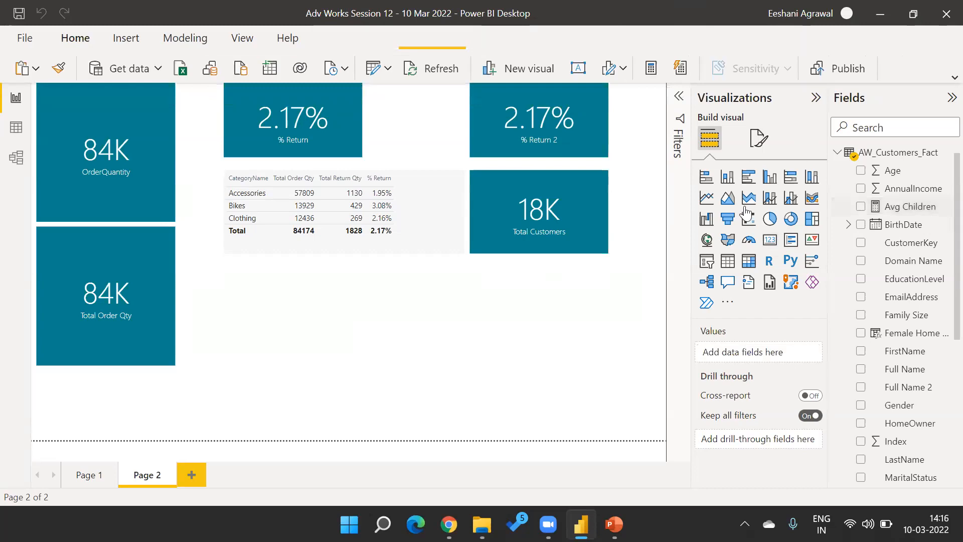
left_click(770, 240)
left_click(862, 208)
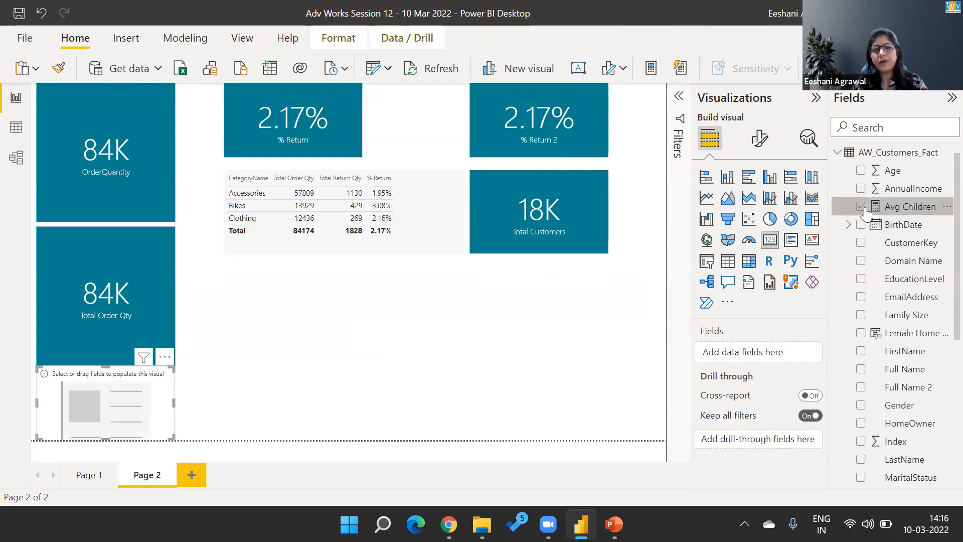
left_click_drag(145, 408, 582, 307)
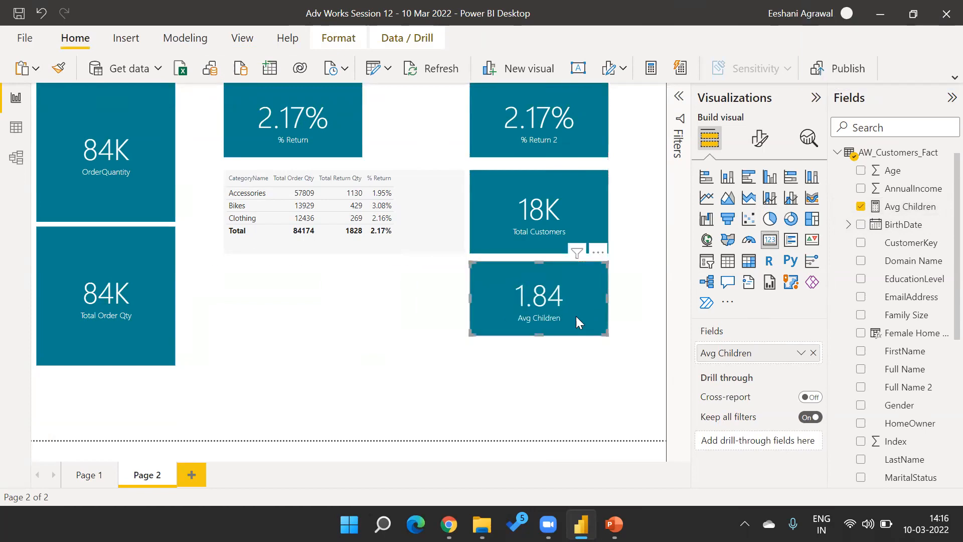
Reduce the heights of the Total Customers and % Return 2 cards
left_click(554, 239)
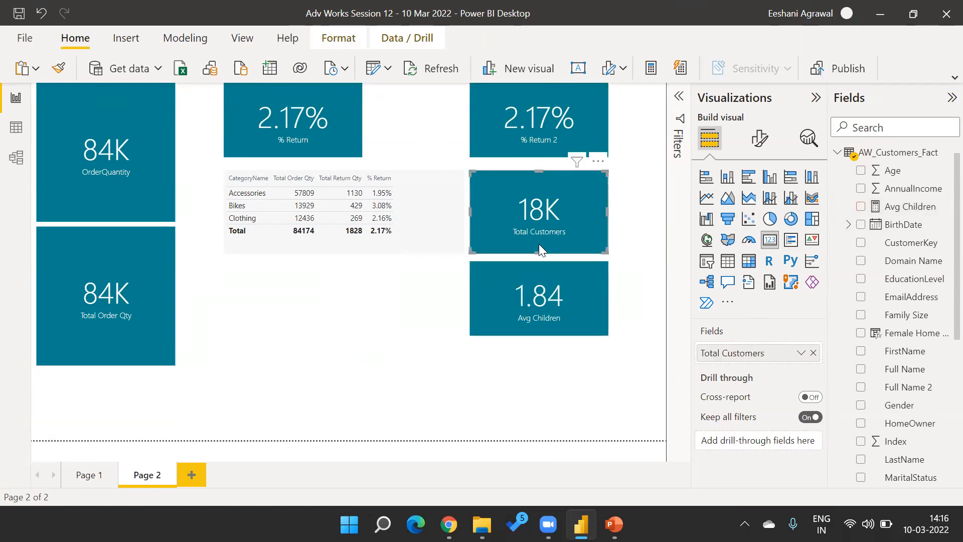
left_click_drag(540, 250, 539, 221)
right_click(522, 136)
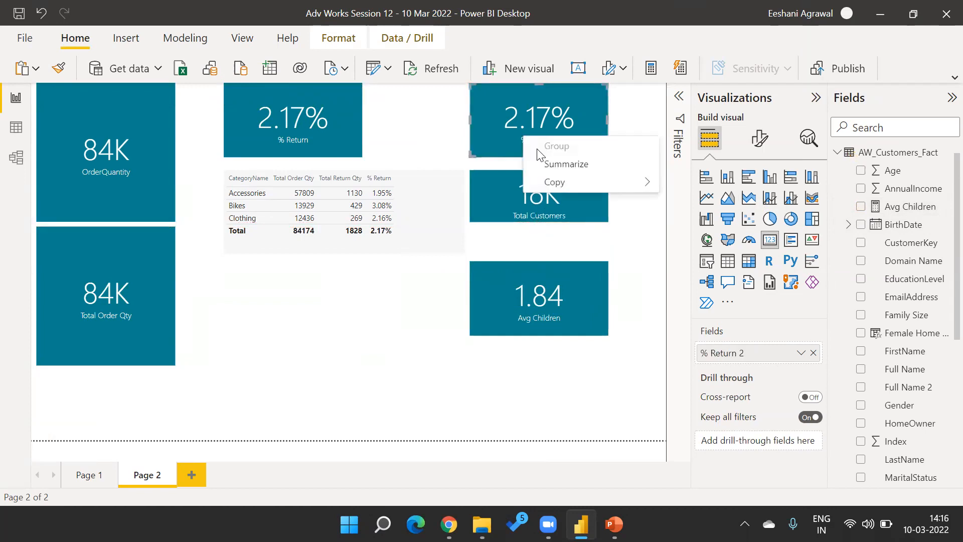
key("Escape")
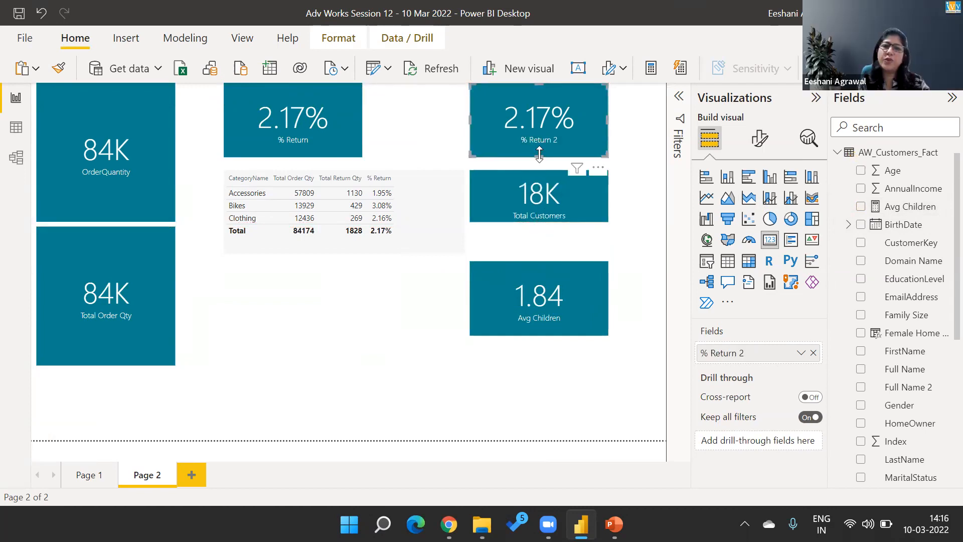
left_click_drag(539, 154, 539, 133)
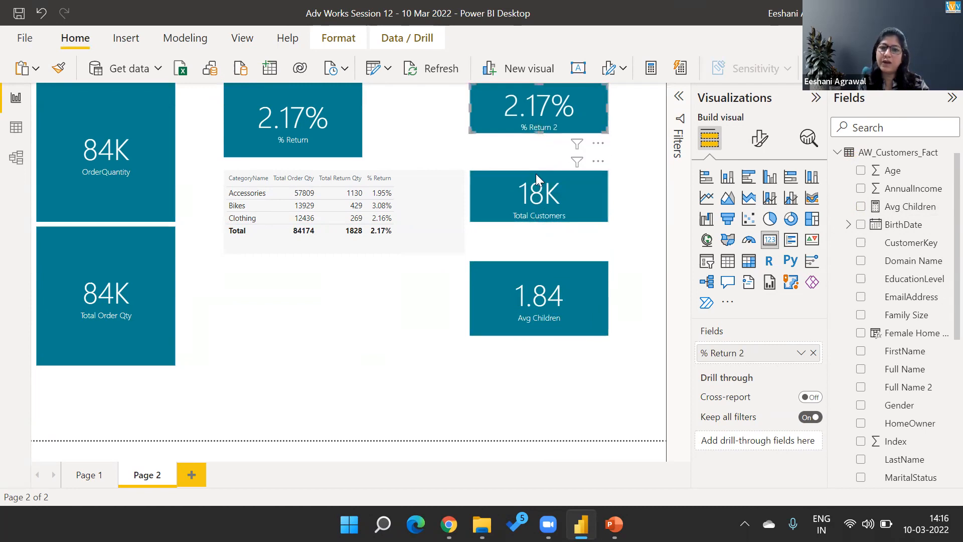
Stack the Total Customers and Avg Children cards closely below % Return 2, and shorten the Avg Children card to end level with the category table
left_click_drag(534, 172, 533, 142)
right_click(534, 143)
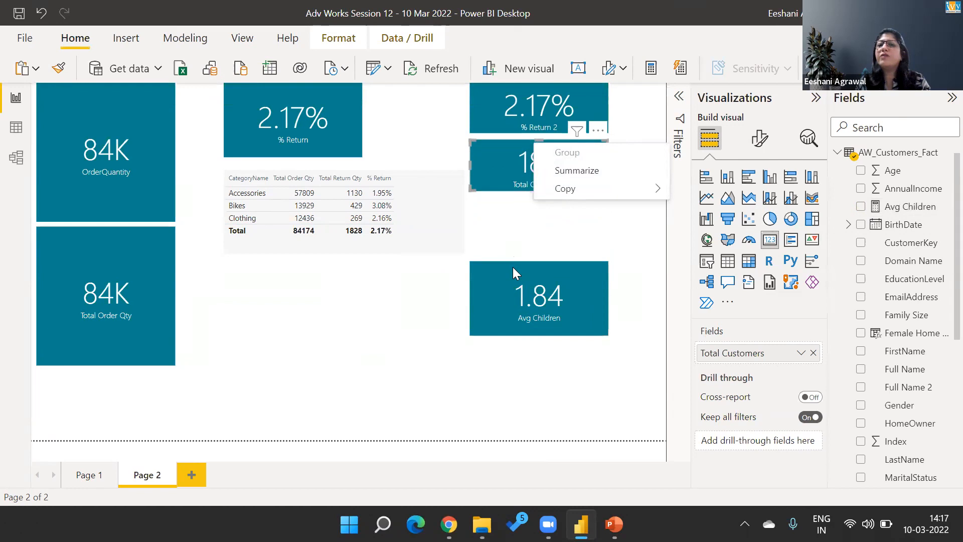
key("Escape")
left_click_drag(513, 269, 511, 202)
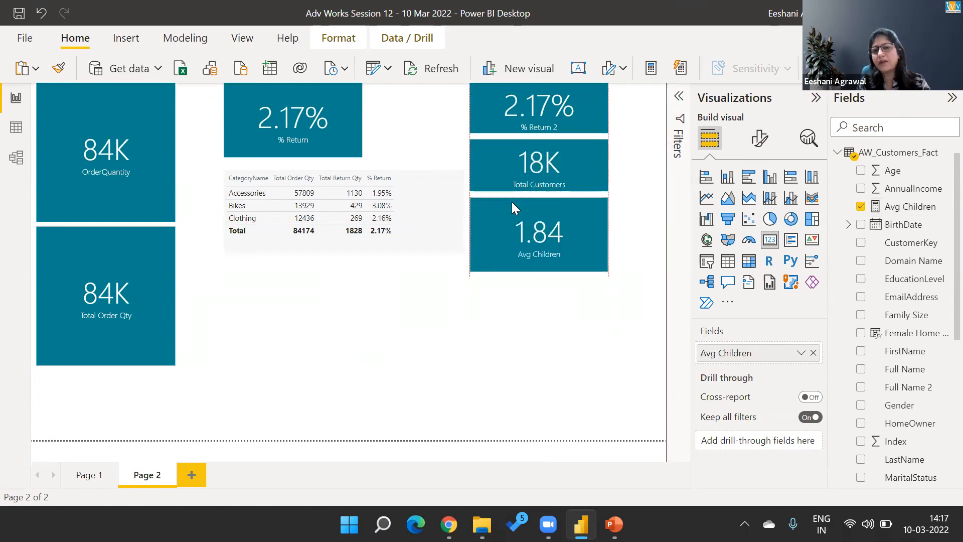
left_click_drag(539, 271, 537, 249)
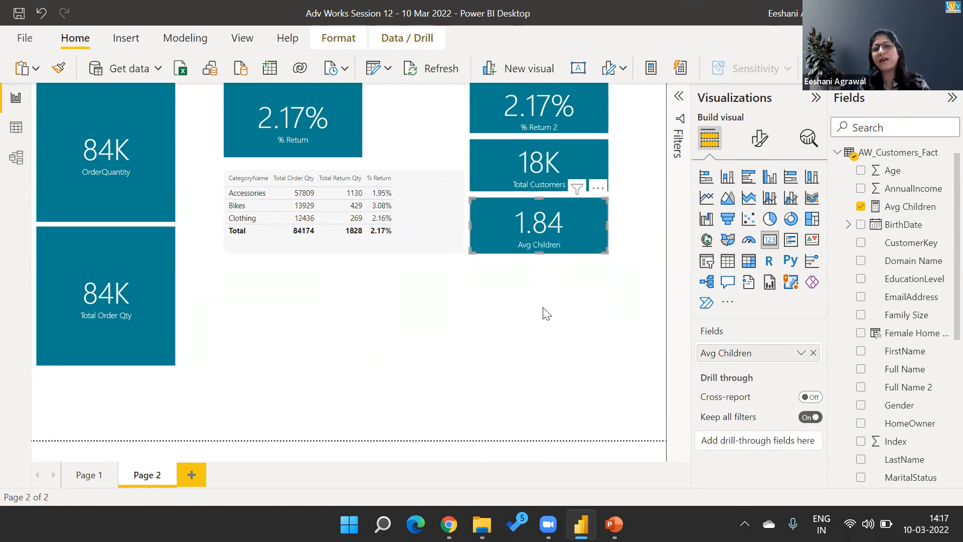
left_click(543, 311)
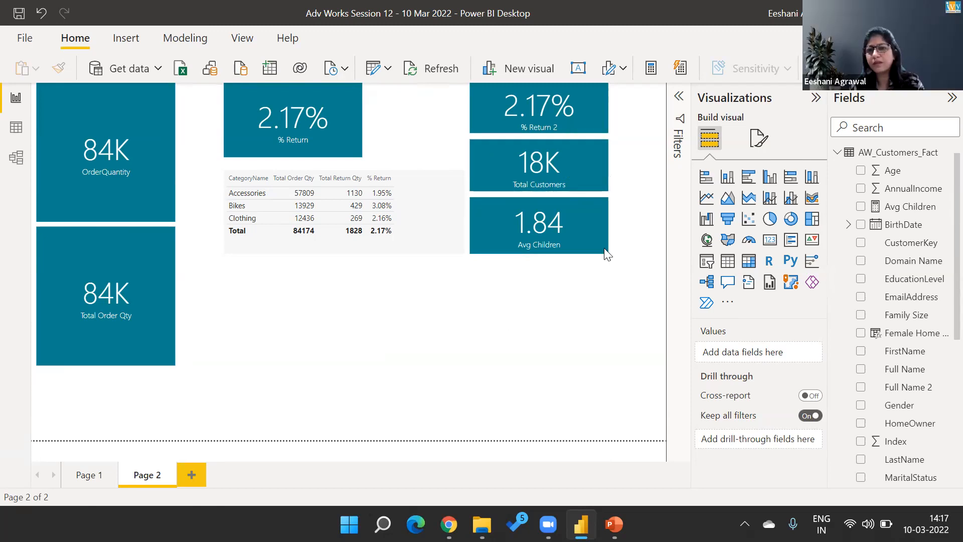
Add a map visual showing Total Customers with Country from AW_Territories_Fact as its location
left_click(708, 242)
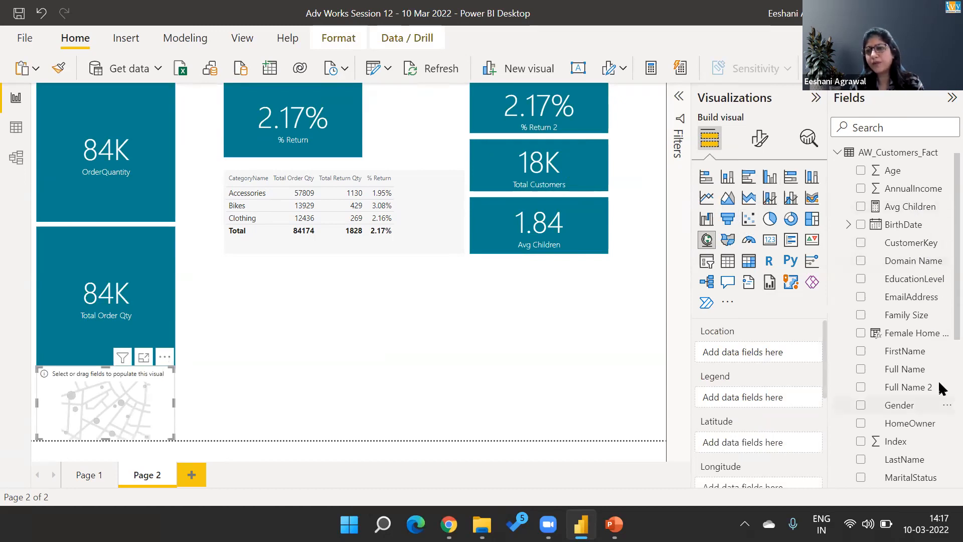
scroll(938, 376, "down", 5)
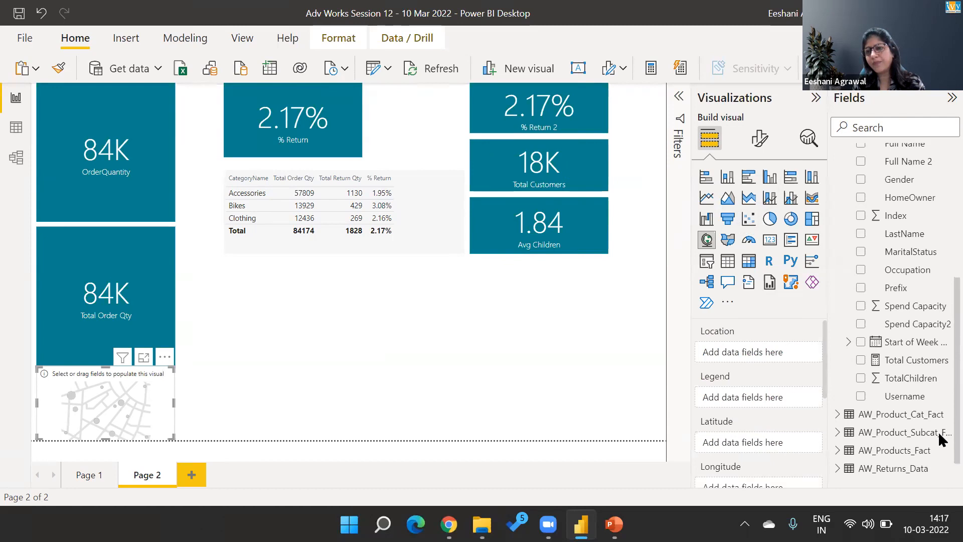
left_click(860, 361)
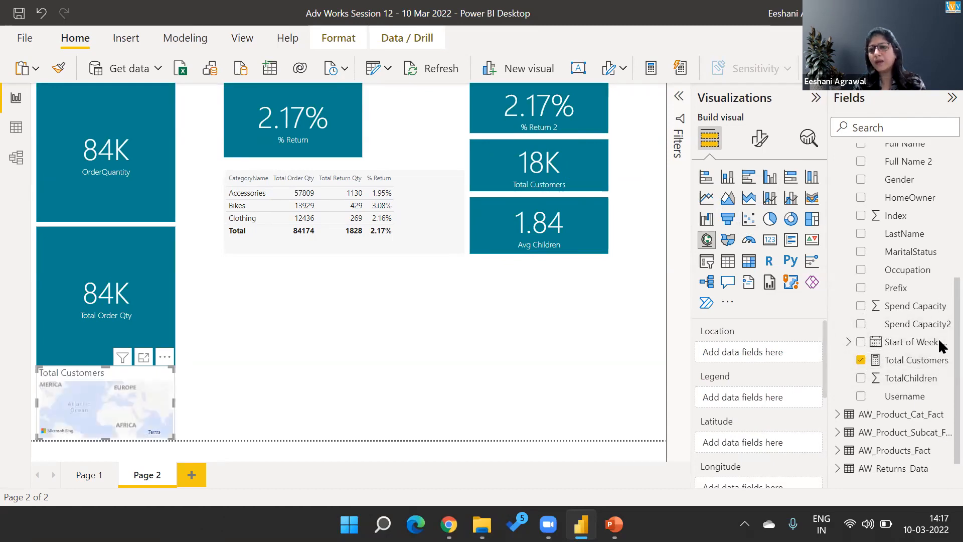
scroll(938, 444, "down", 1)
left_click(837, 471)
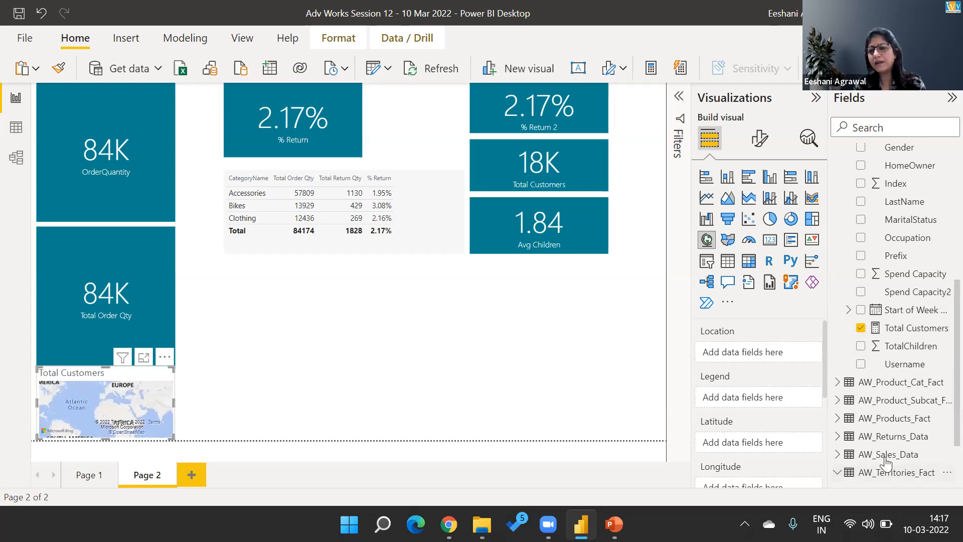
scroll(938, 426, "down", 1)
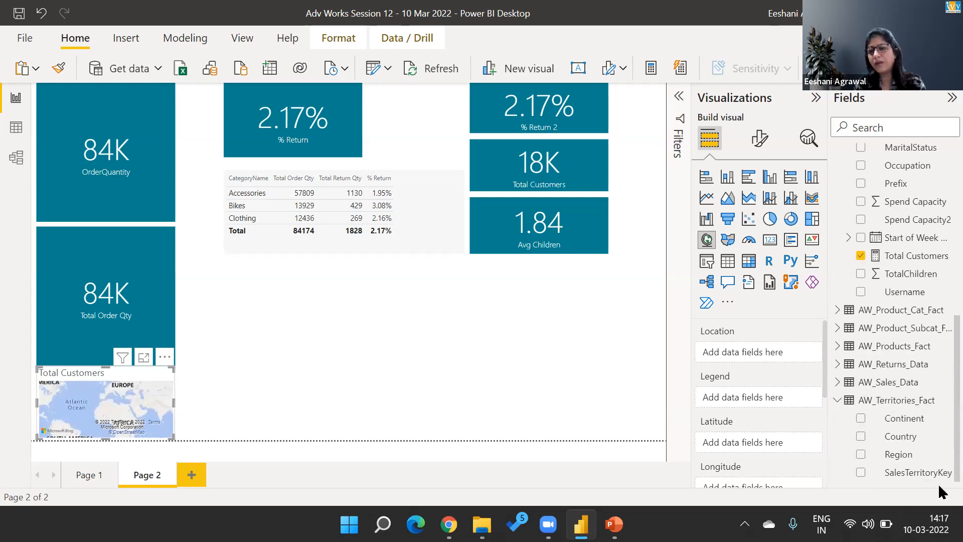
left_click(861, 436)
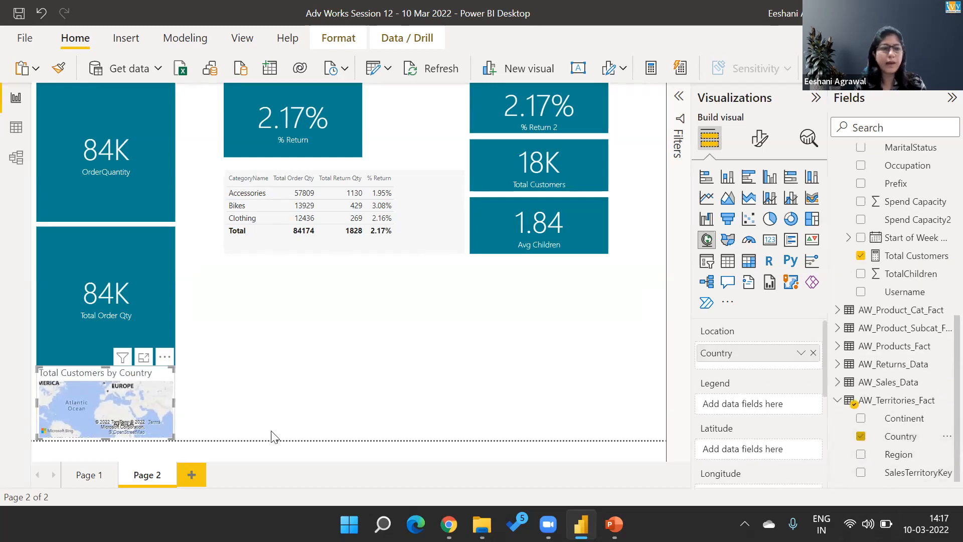
Place the map below the category table, enlarge it to the page's lower edge, and set its bubble size to 24 px
left_click_drag(140, 374, 313, 265)
left_click_drag(359, 333, 475, 454)
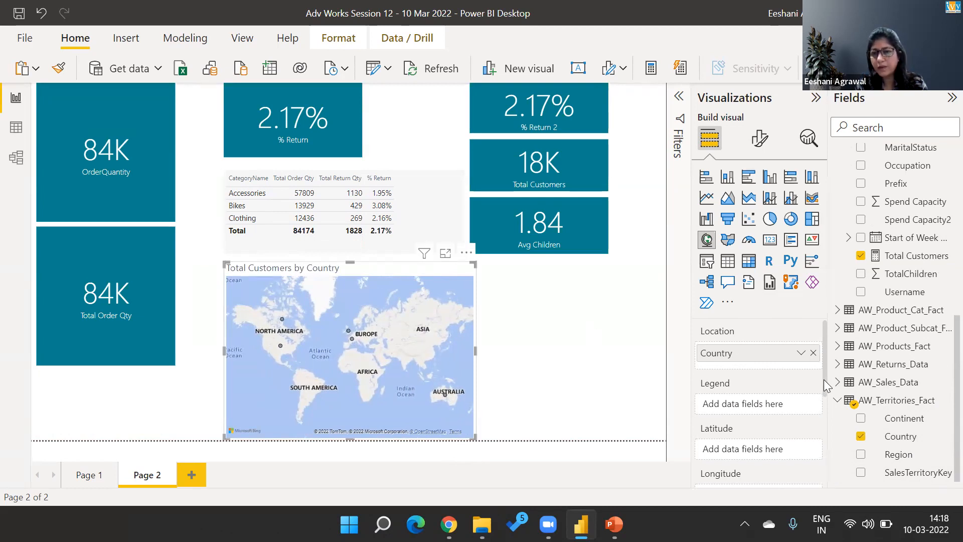
left_click_drag(823, 379, 829, 446)
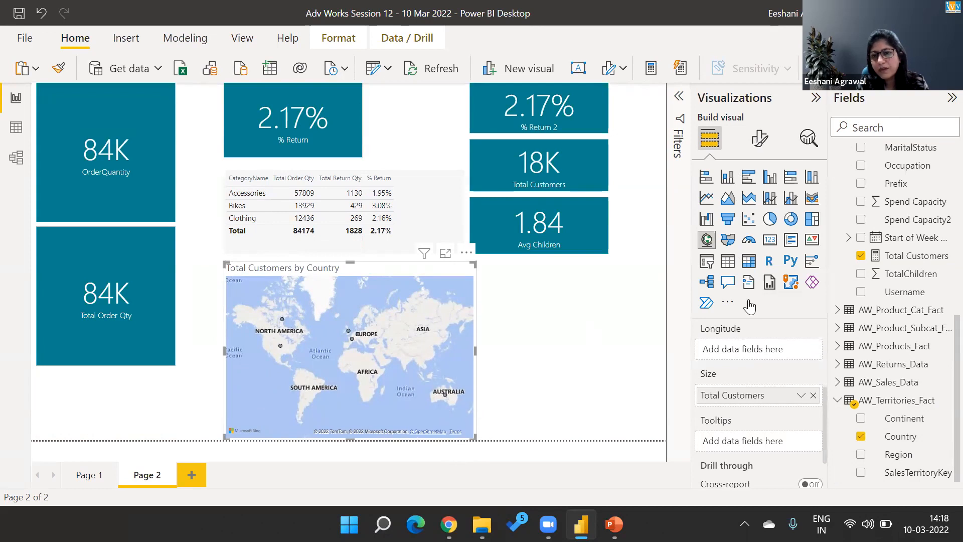
left_click_drag(759, 374, 775, 374)
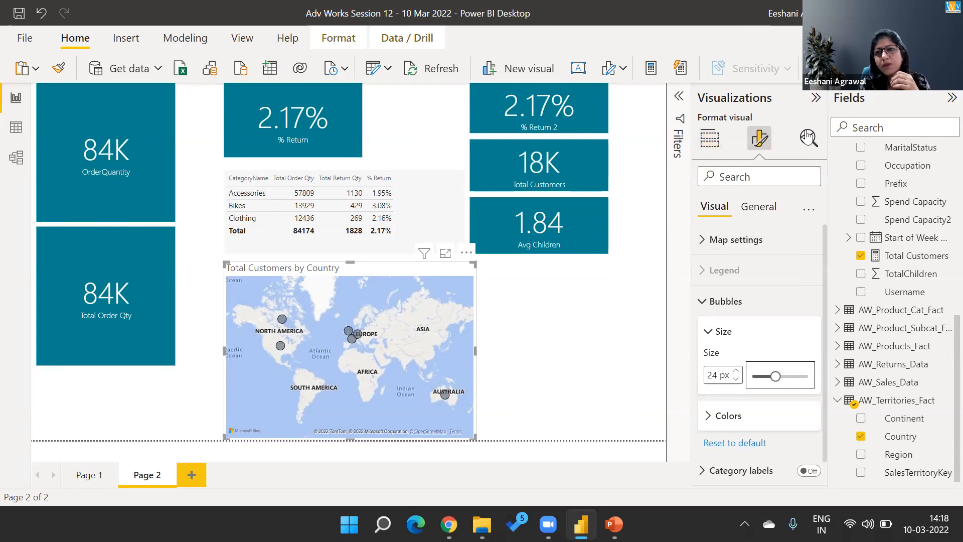
Convert the Total Customers by Country map into a matrix visual
left_click(816, 97)
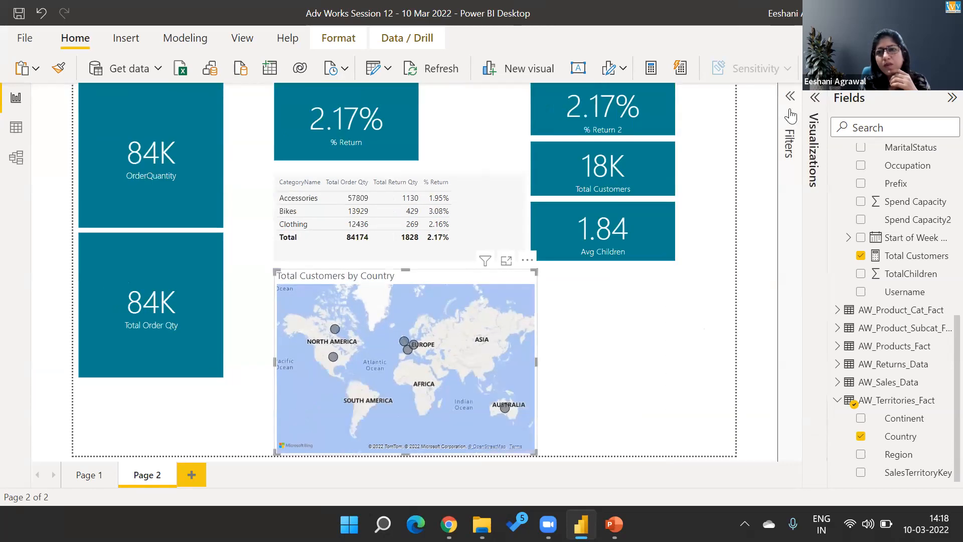
left_click(813, 128)
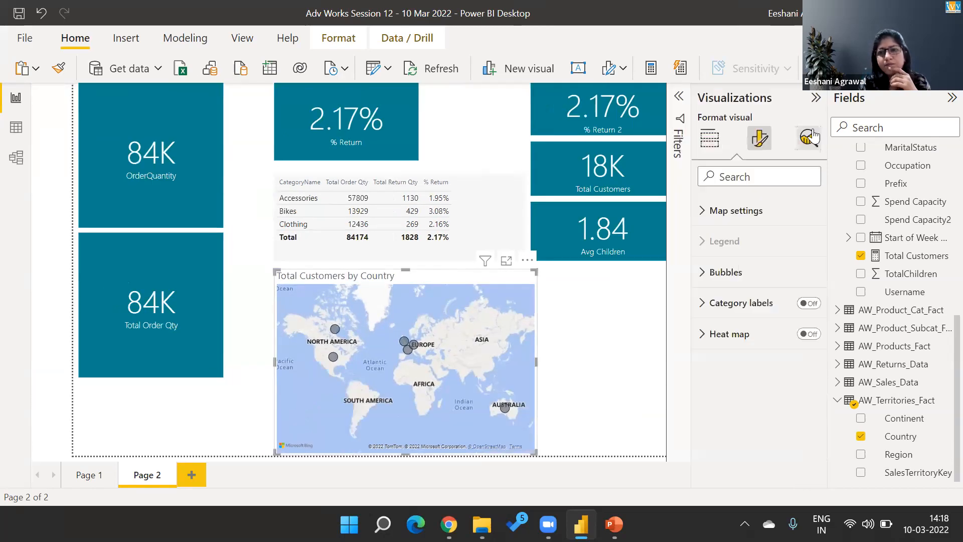
left_click(714, 140)
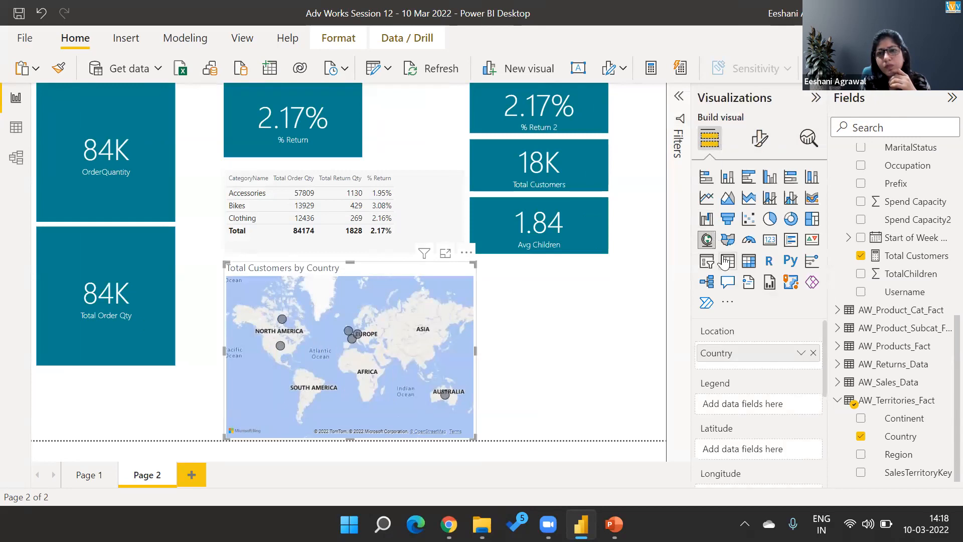
left_click(754, 266)
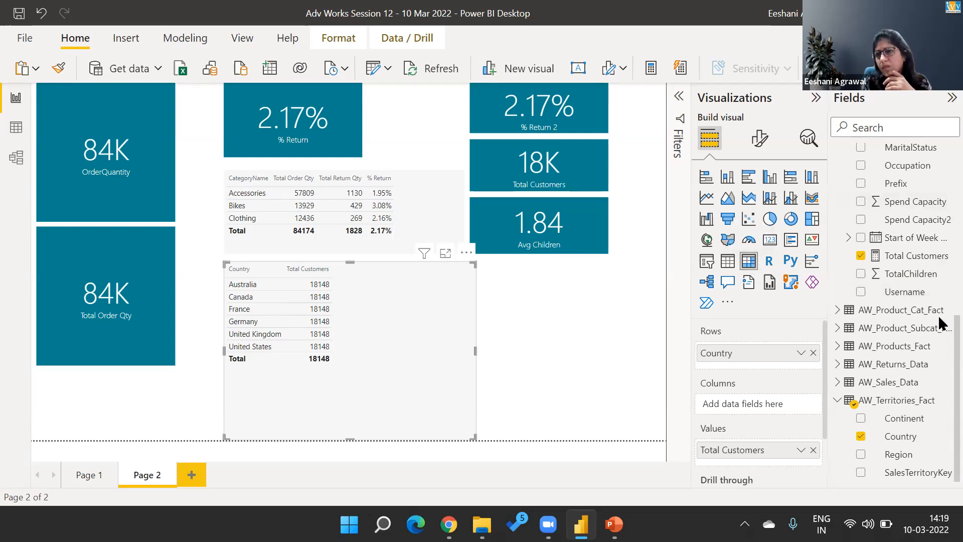
Look through the fields of the AW_Customers_Fact table
scroll(938, 319, "up", 5)
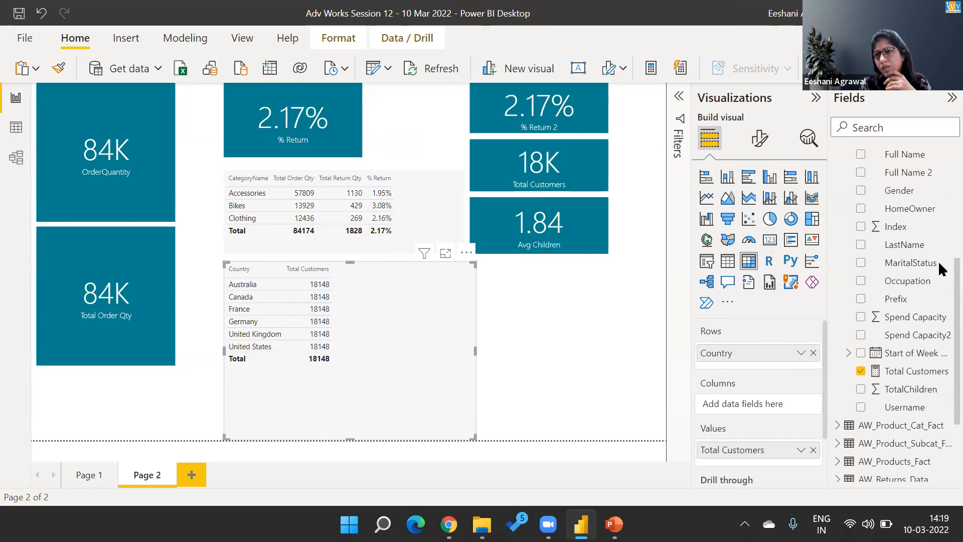
scroll(938, 248, "up", 3)
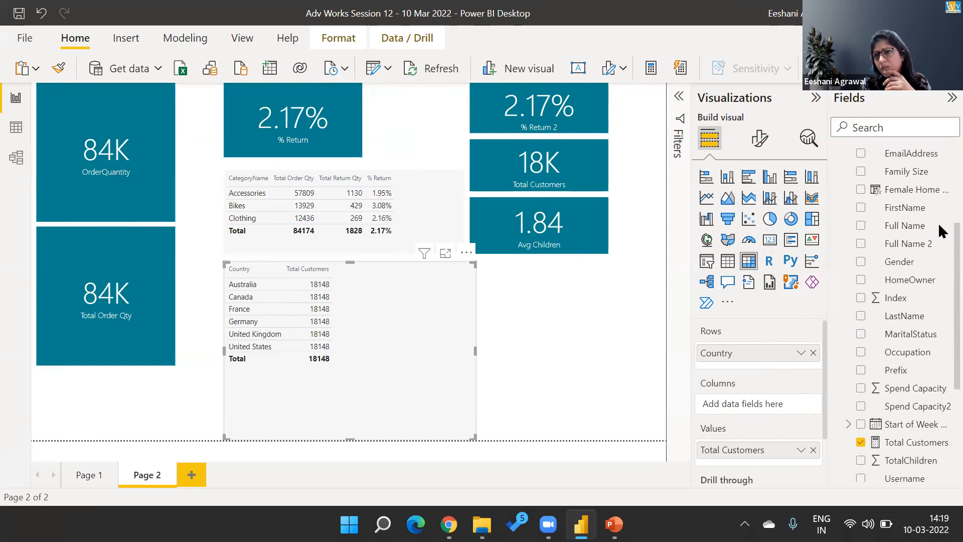
scroll(938, 204, "up", 4)
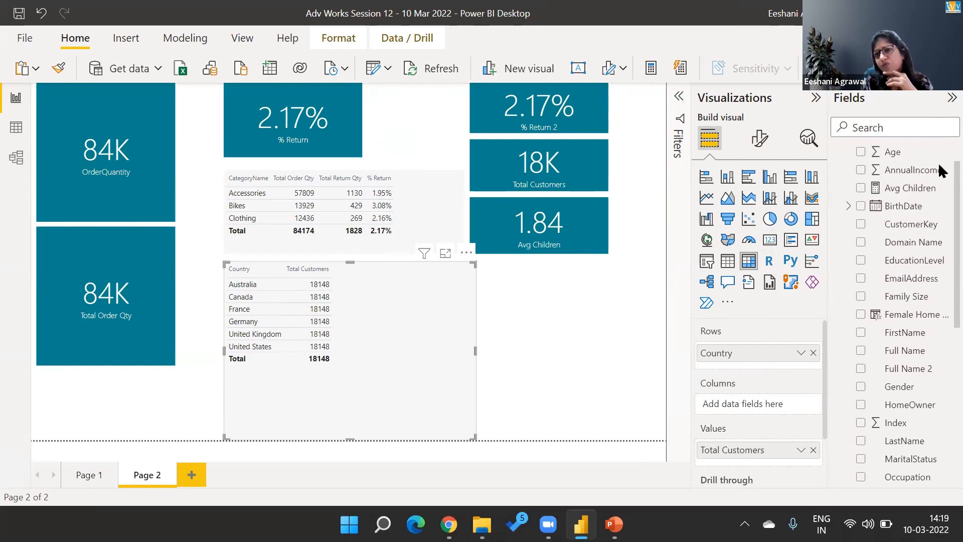
scroll(938, 149, "down", 1)
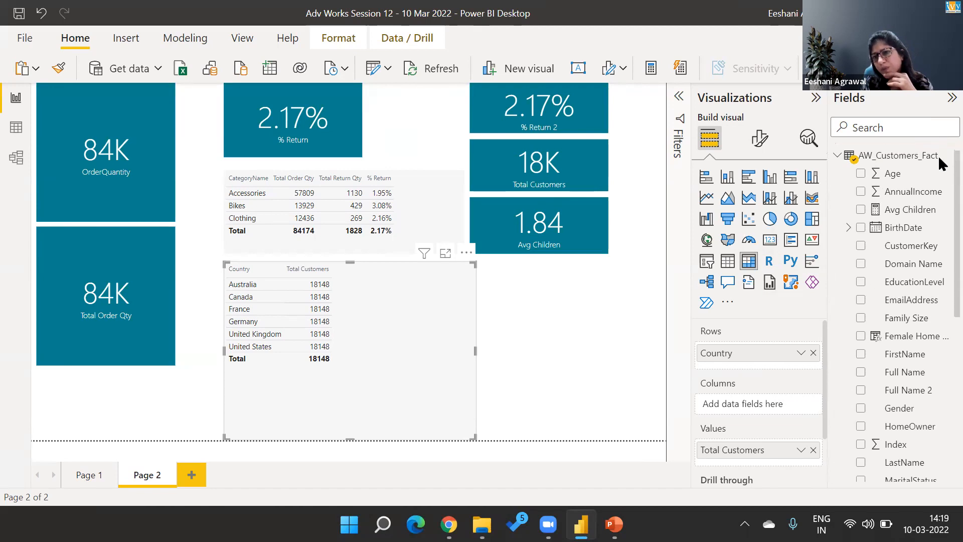
scroll(938, 160, "down", 6)
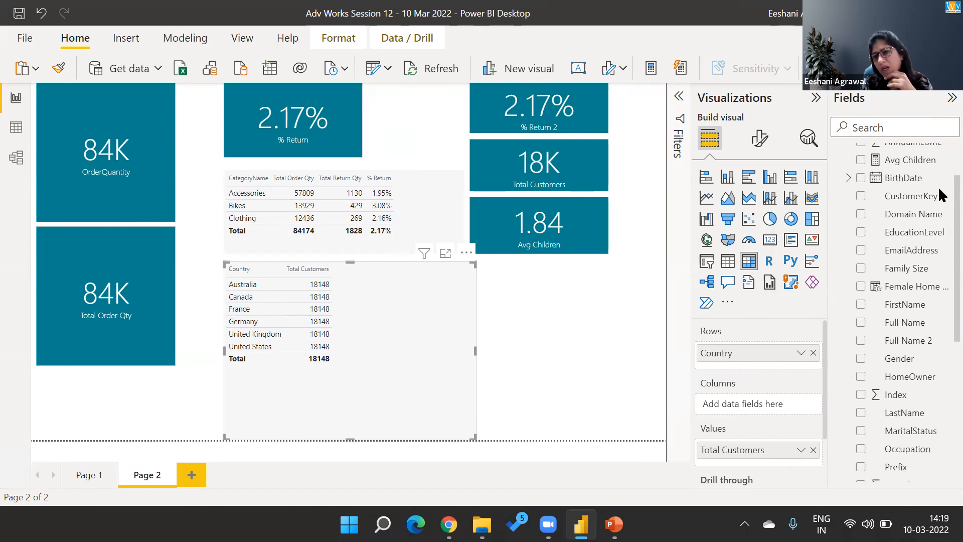
scroll(942, 245, "down", 2)
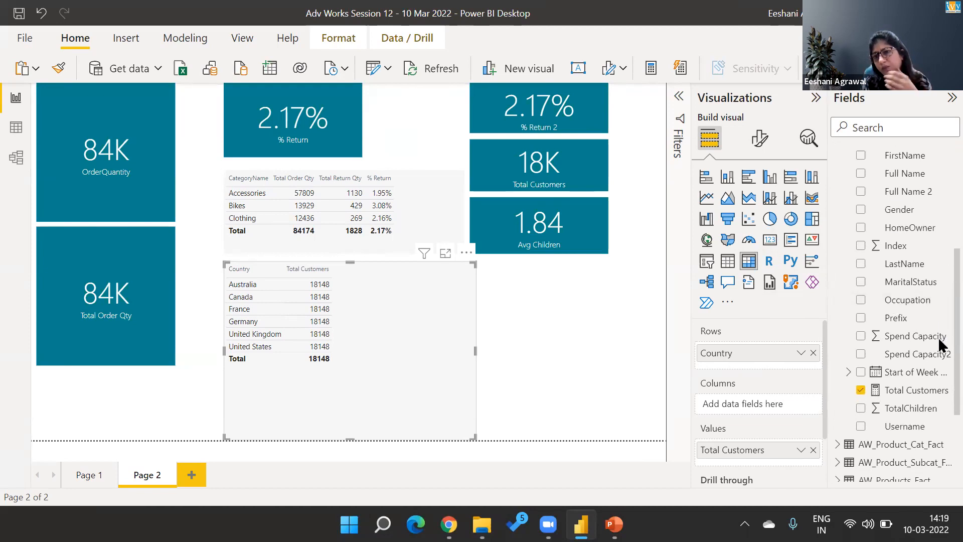
Look through the AW_Customers_Fact and AW_Sales_Data fields for a customer key column that can be counted by country
scroll(937, 326, "up", 3)
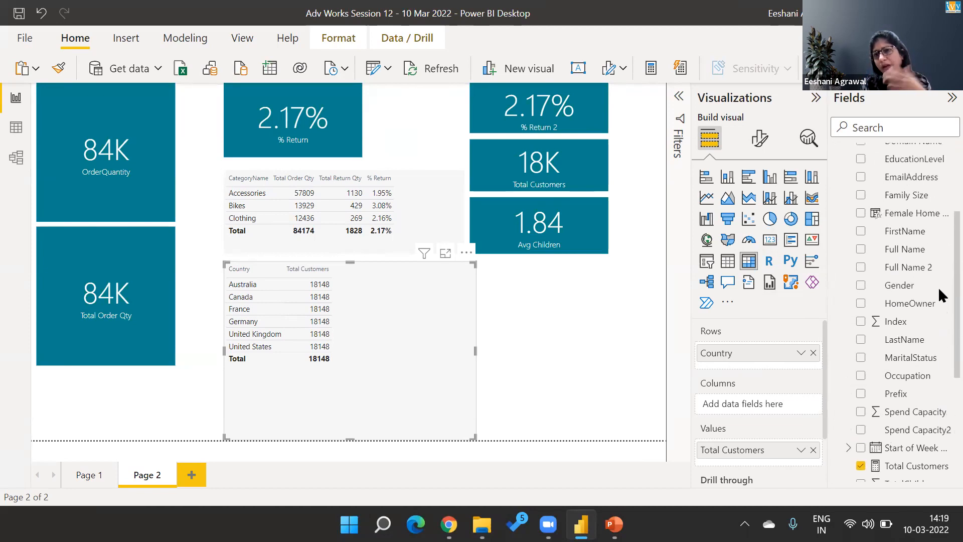
scroll(939, 281, "up", 4)
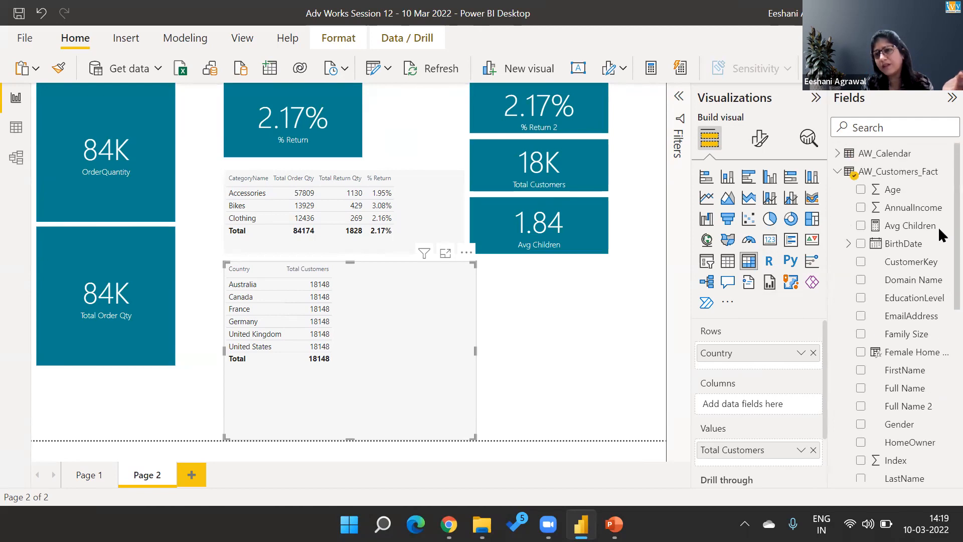
scroll(938, 233, "down", 3)
scroll(937, 300, "down", 8)
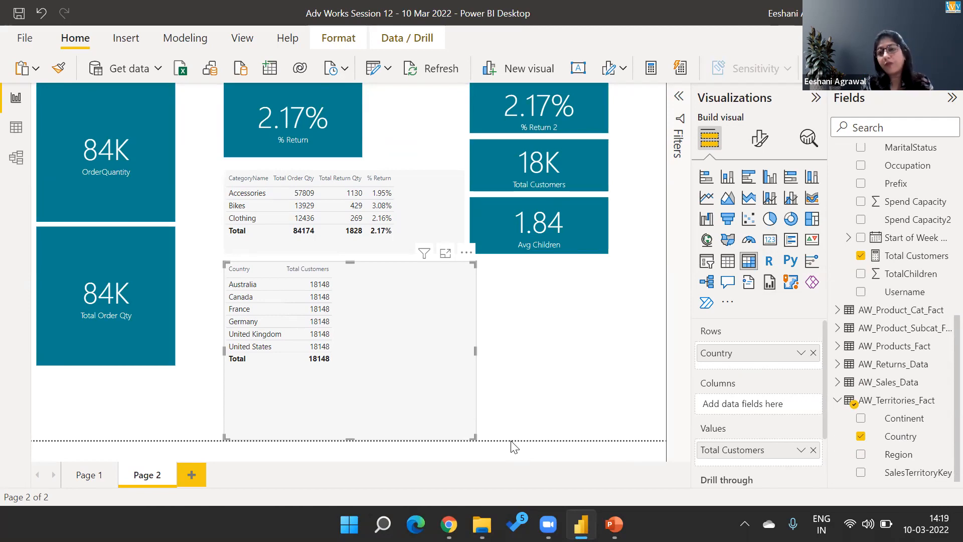
left_click(836, 383)
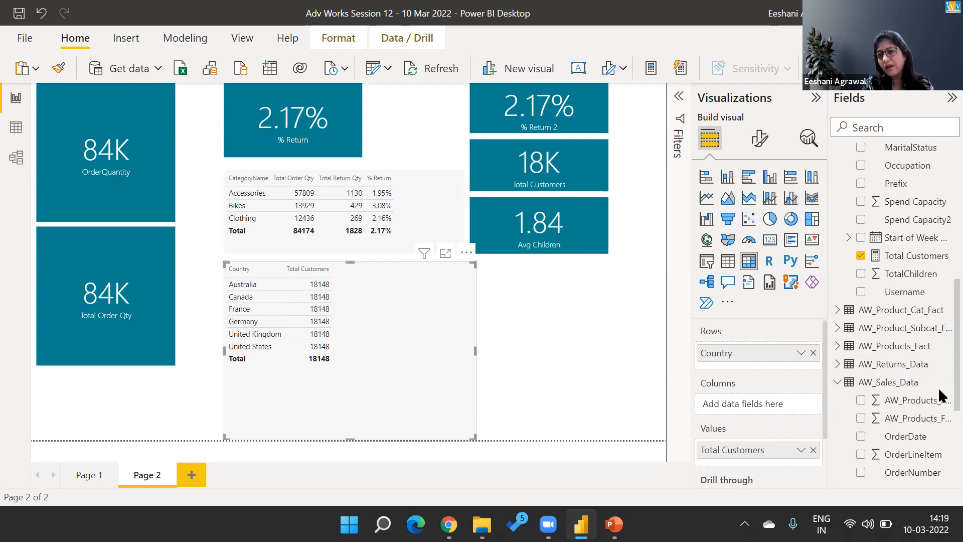
scroll(939, 442, "down", 5)
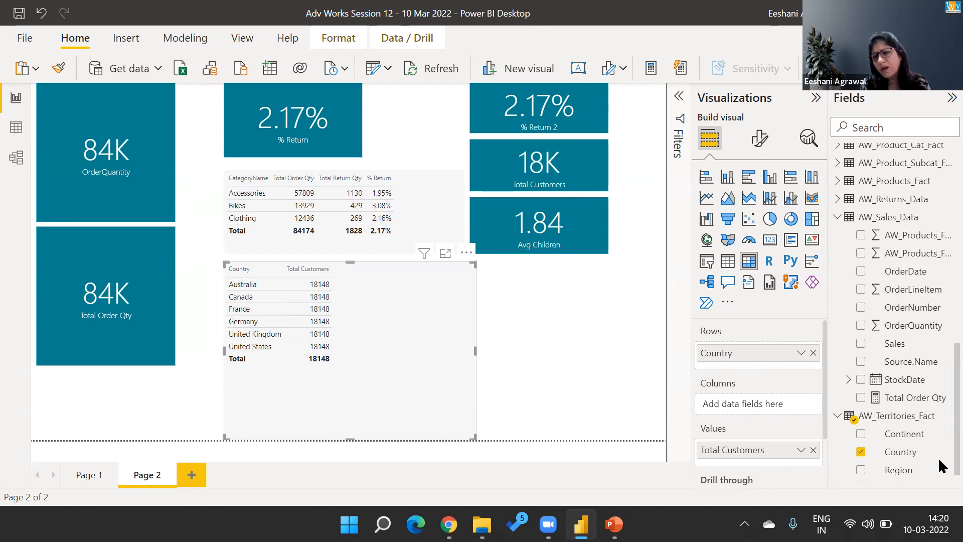
scroll(939, 458, "up", 1)
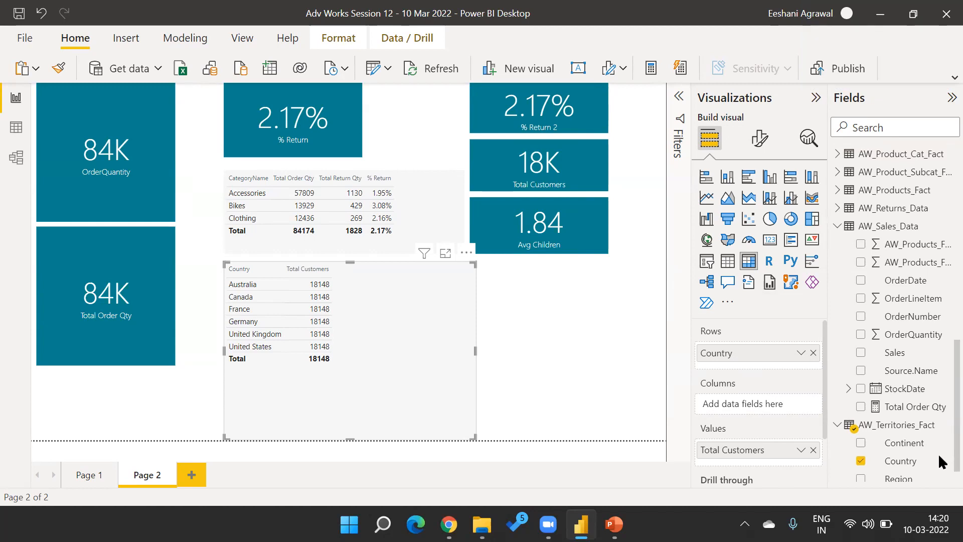
scroll(938, 453, "up", 1)
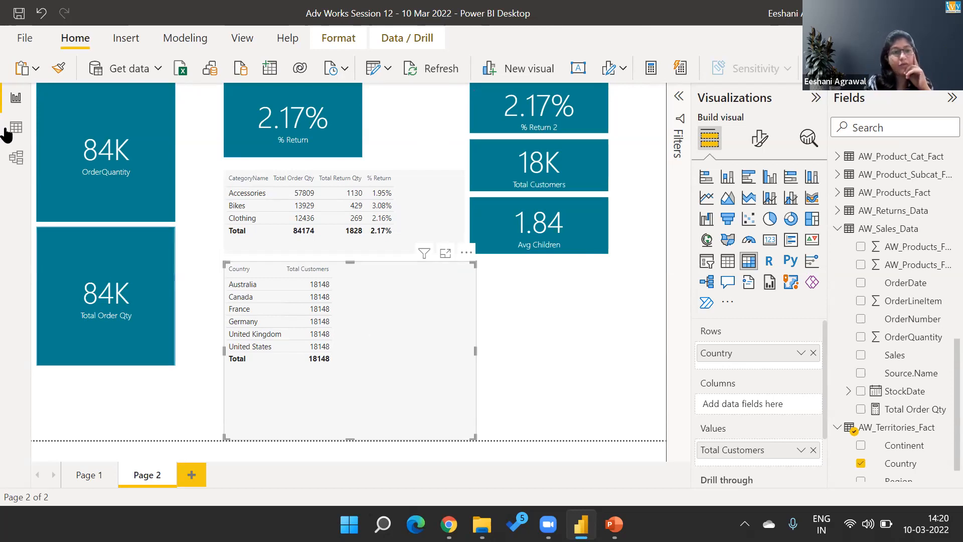
Unhide the TerritoryKey and CustomerKey fields of AW_Sales_Data in the data model and return to the report
left_click(16, 158)
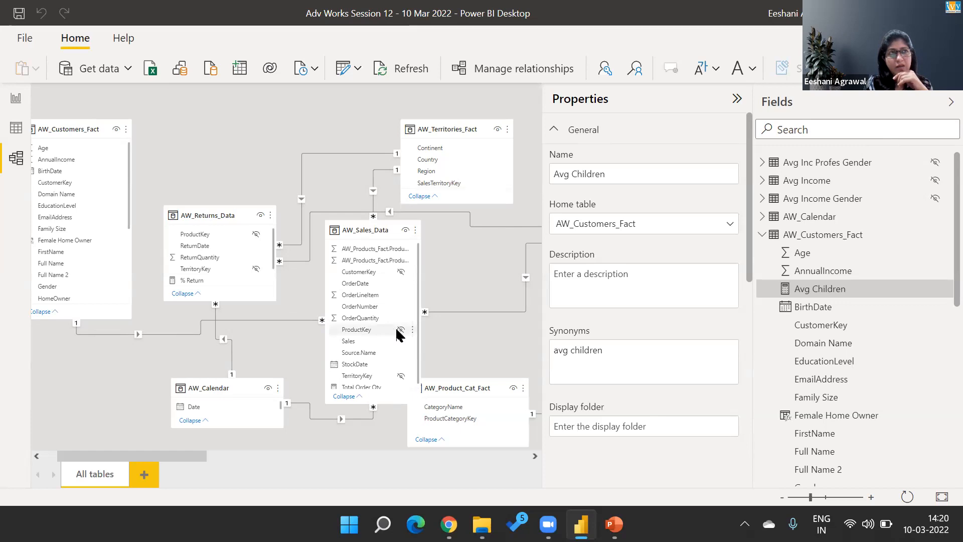
left_click(401, 377)
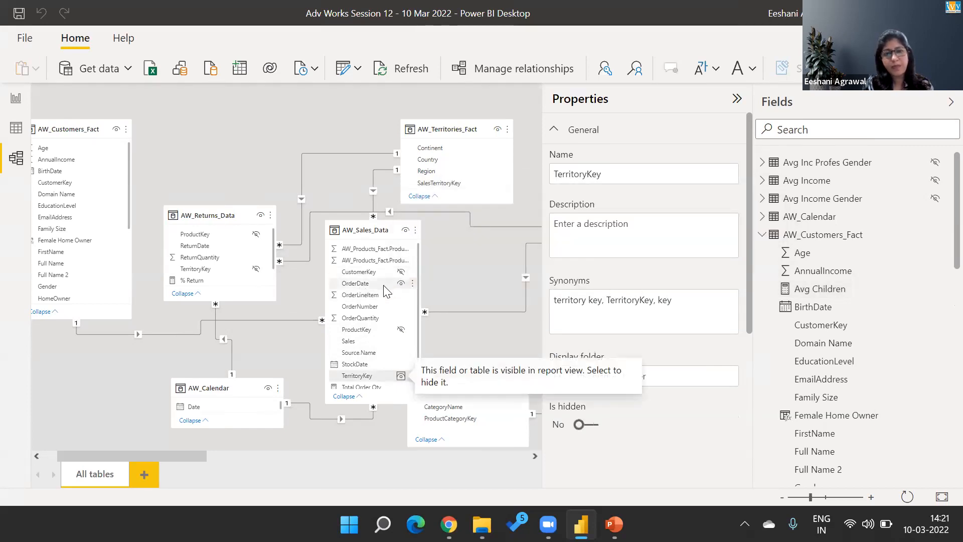
left_click(401, 273)
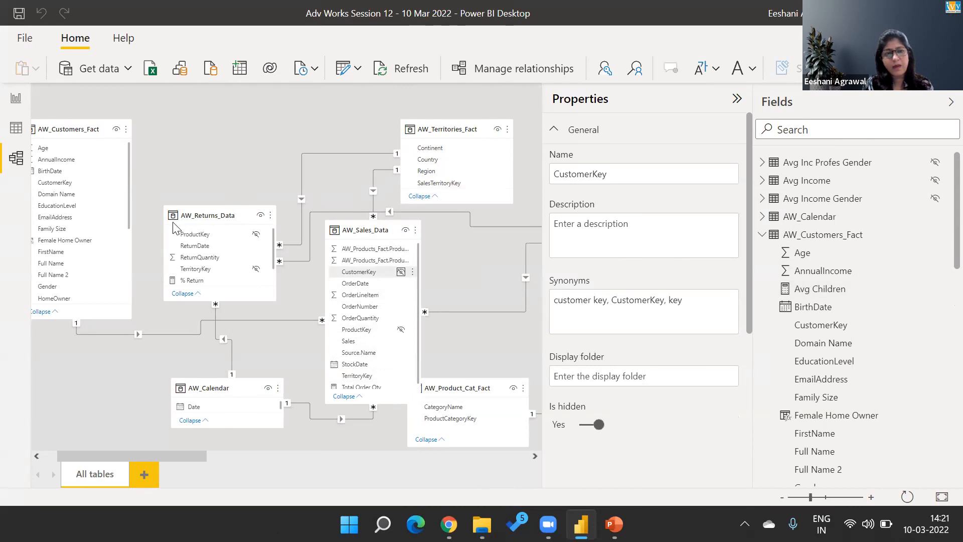
left_click(14, 100)
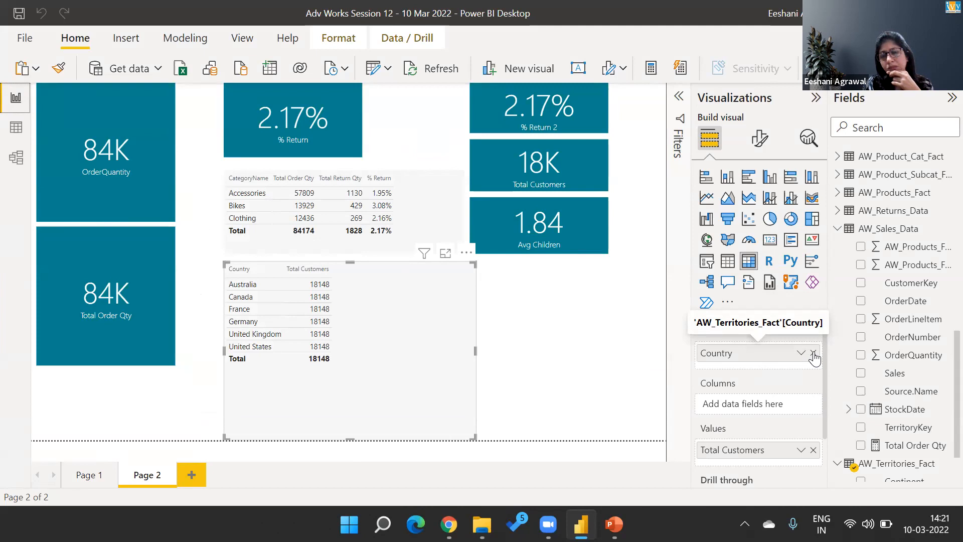
Replace Total Customers in the country matrix with CustomerKey from AW_Sales_Data, aggregated as Count (Distinct)
left_click(813, 450)
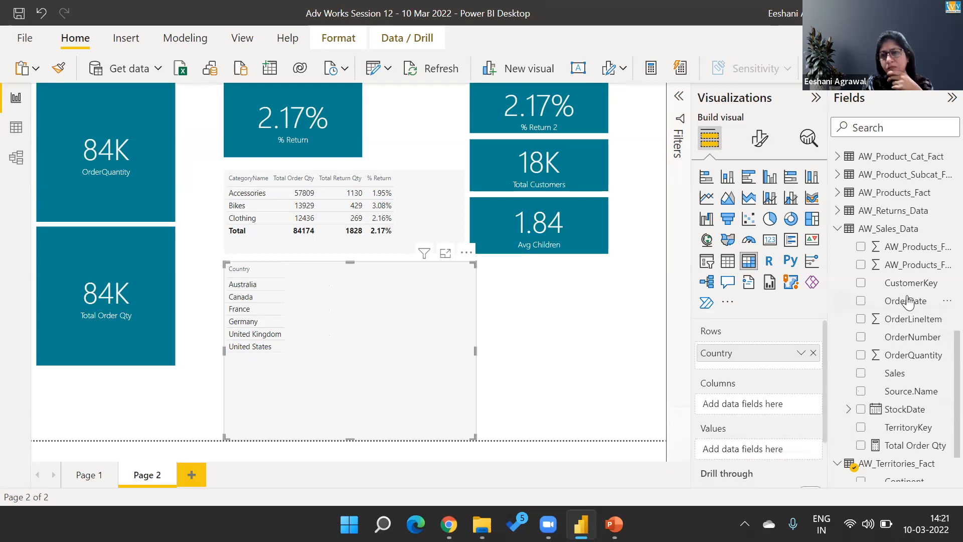
left_click_drag(909, 290, 767, 457)
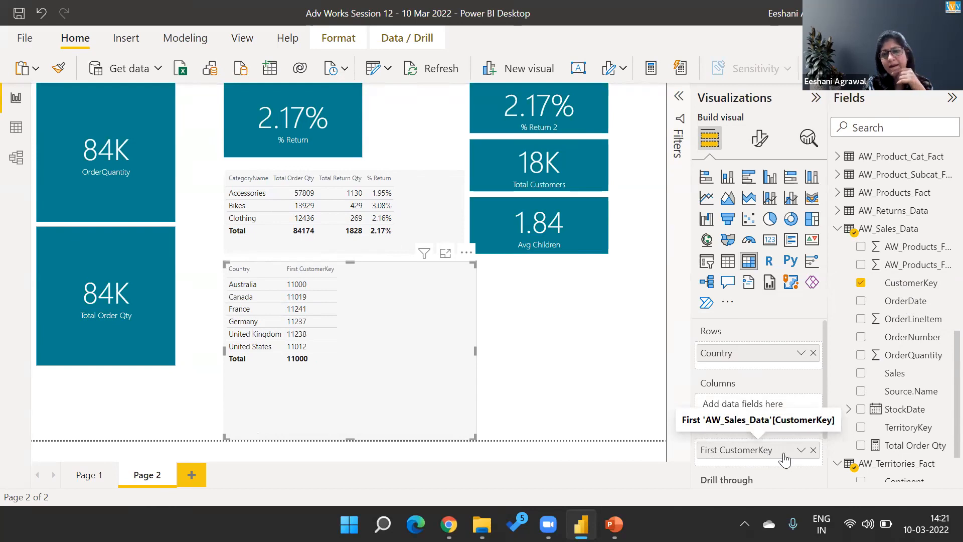
left_click(802, 450)
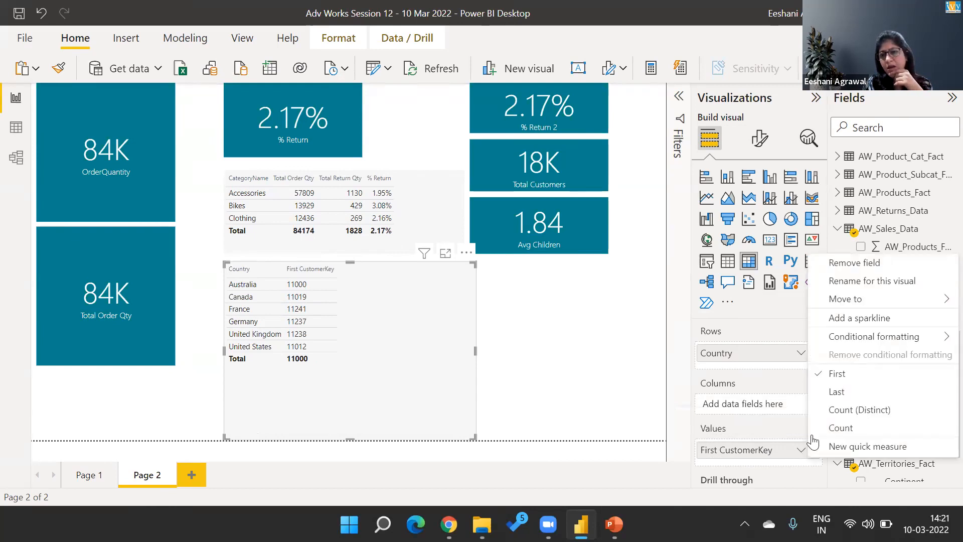
left_click(841, 411)
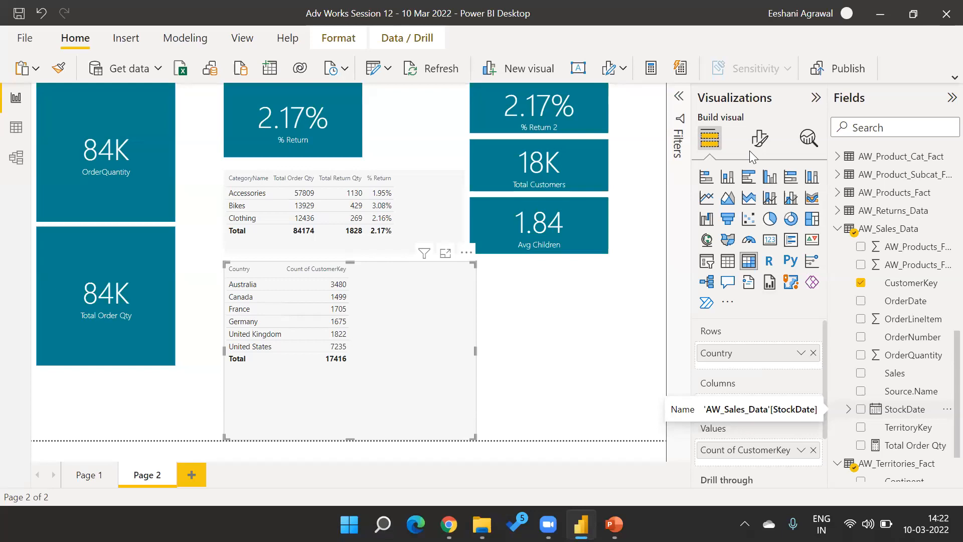
Set the callout value's display units to None on the Total Customers card
left_click(758, 141)
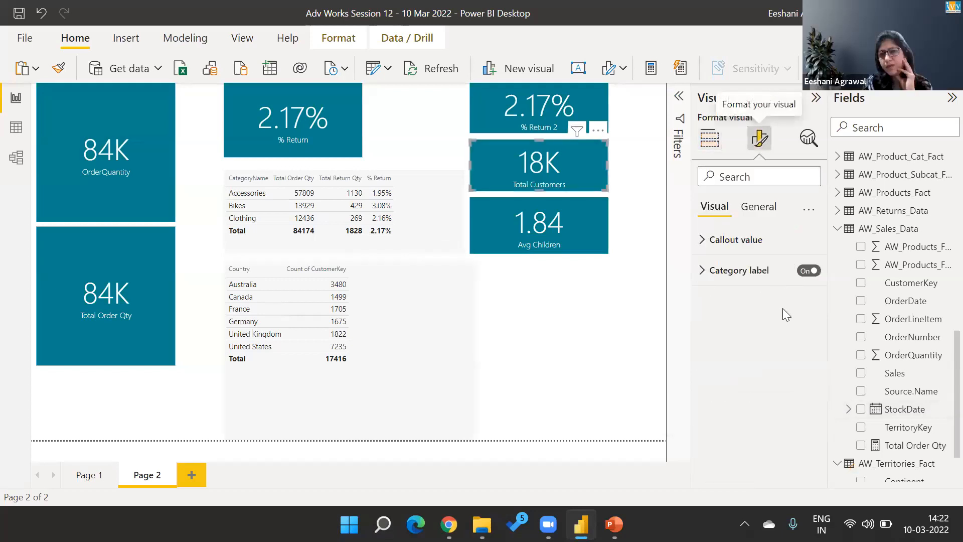
left_click(702, 238)
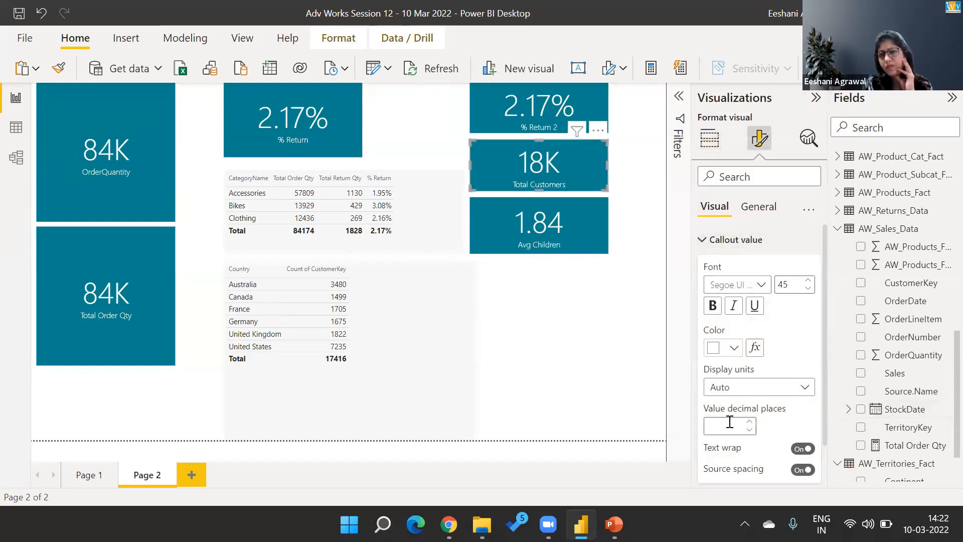
left_click(739, 391)
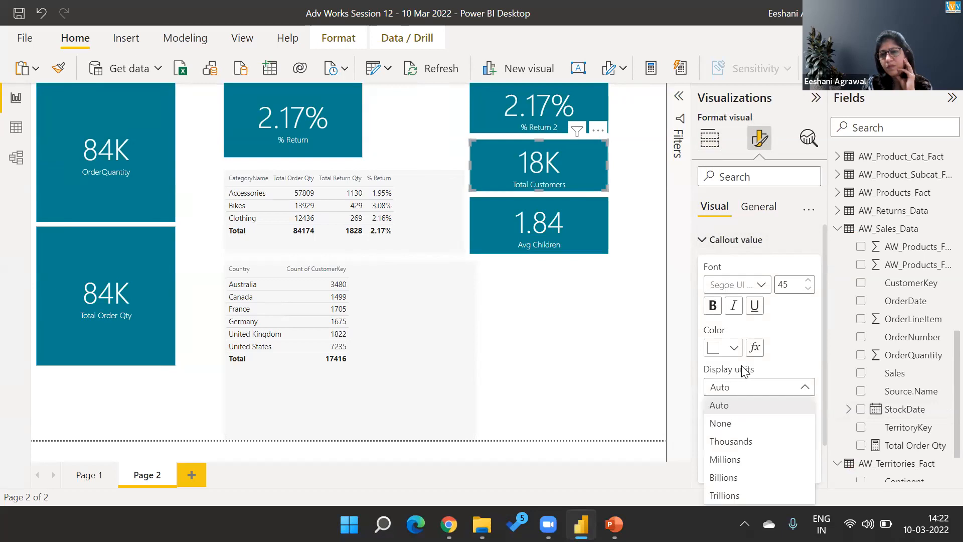
left_click(737, 424)
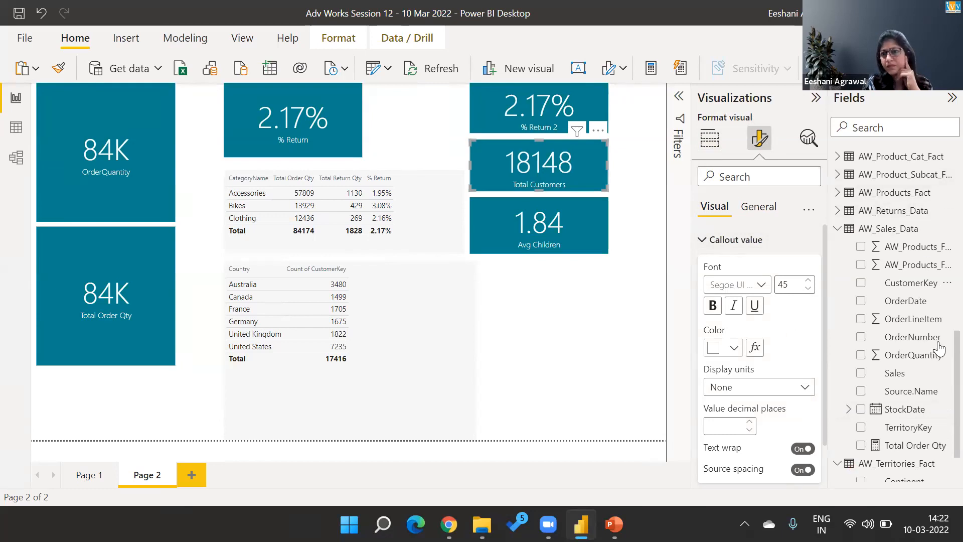
Change the Total Customers measure's formula to DISTINCTCOUNT(AW_Customers_Fact[CustomerKey])
scroll(938, 221, "up", 7)
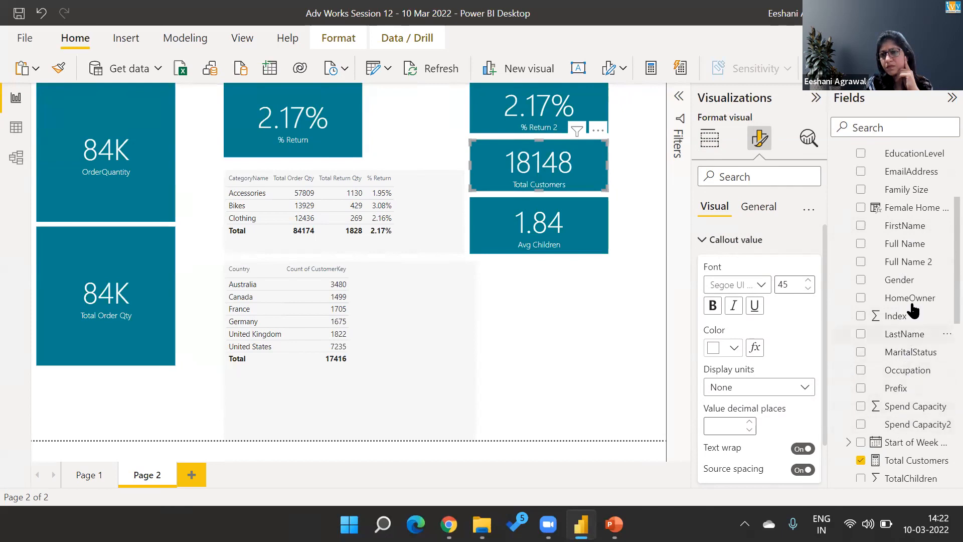
scroll(938, 266, "up", 2)
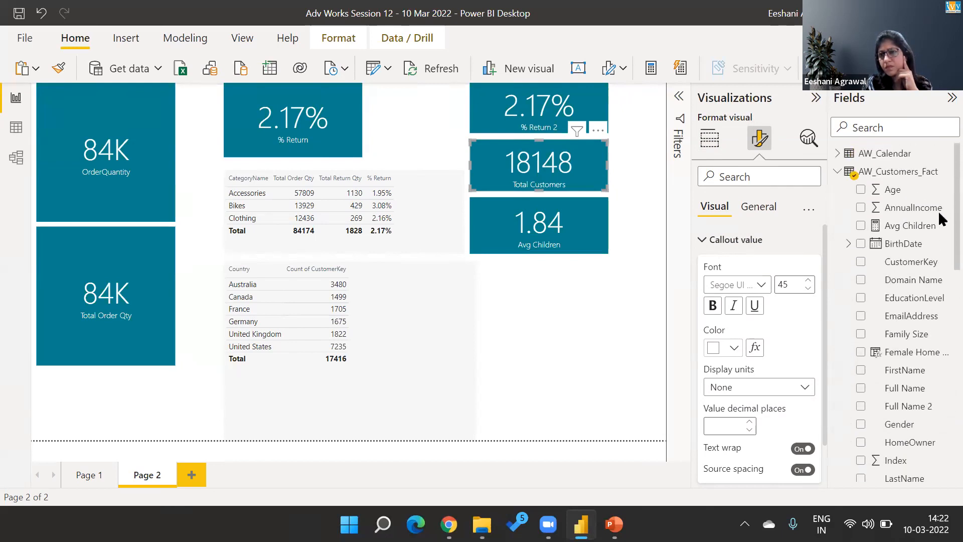
scroll(938, 211, "down", 1)
scroll(938, 261, "down", 5)
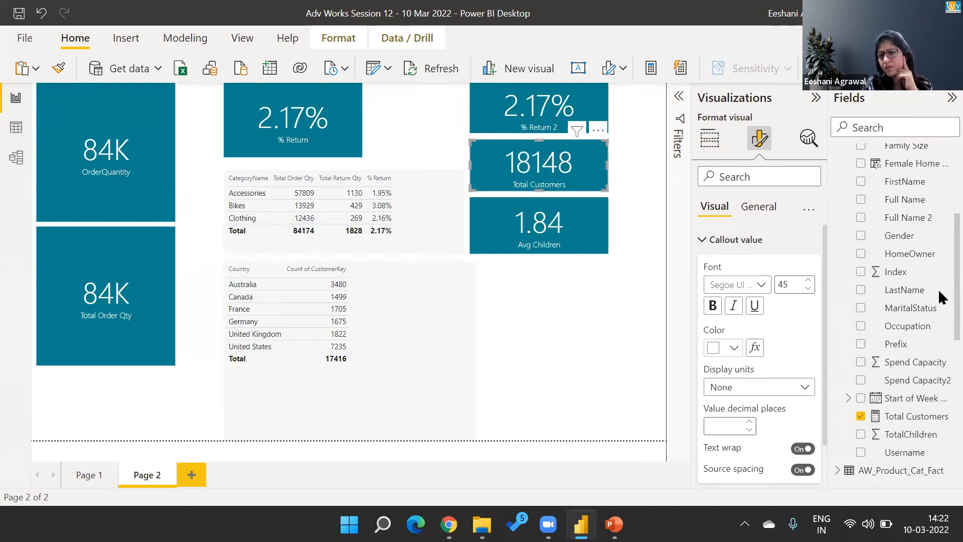
left_click(912, 348)
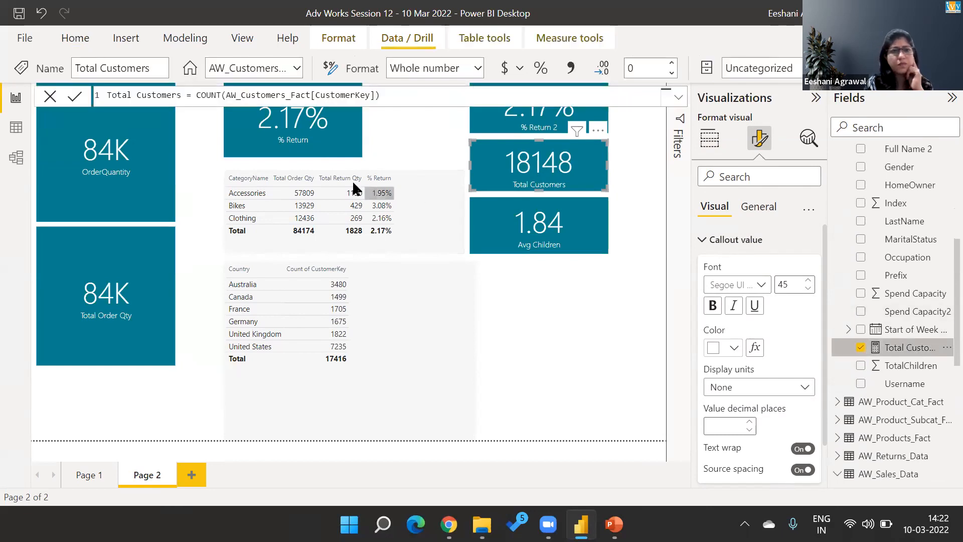
left_click_drag(221, 96, 196, 97)
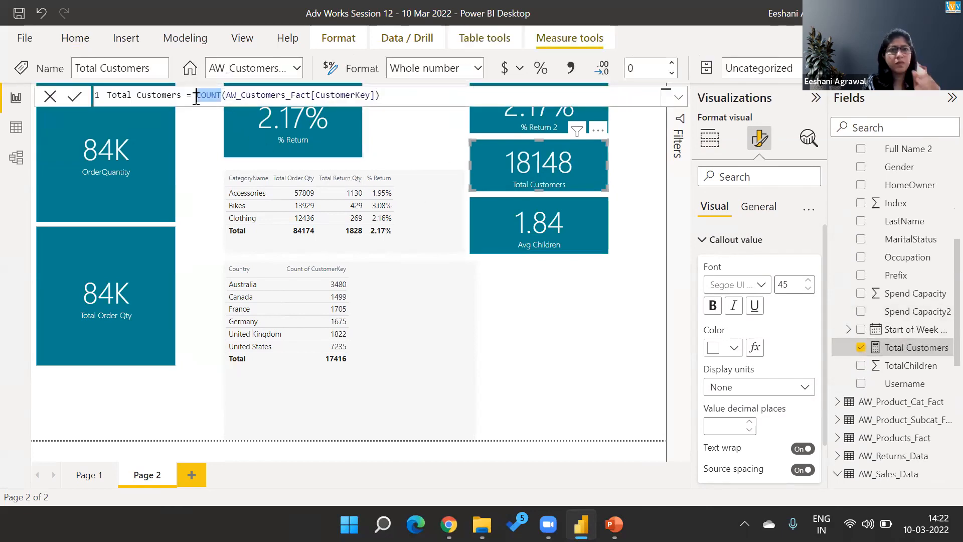
type("DISTINCTCOUNT")
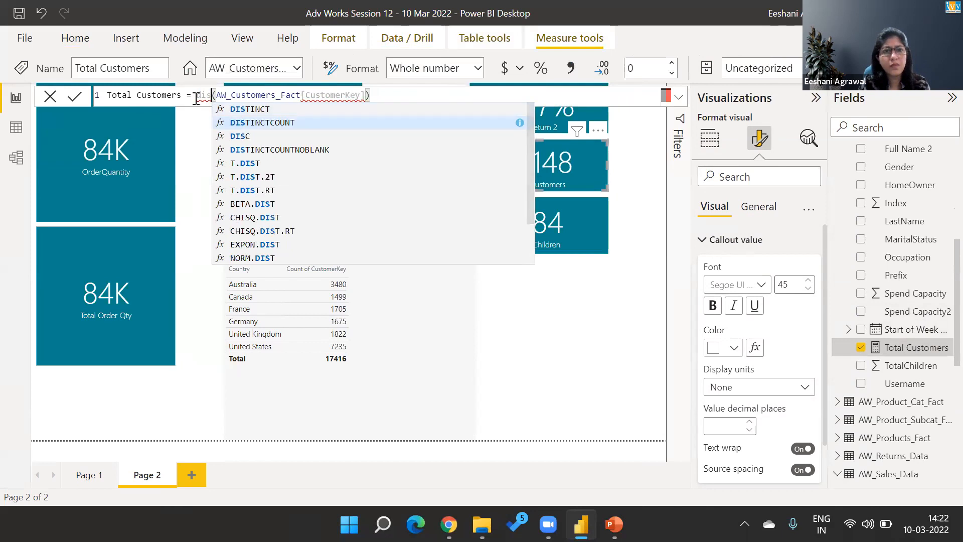
key("Tab")
left_click(453, 96)
key("Return")
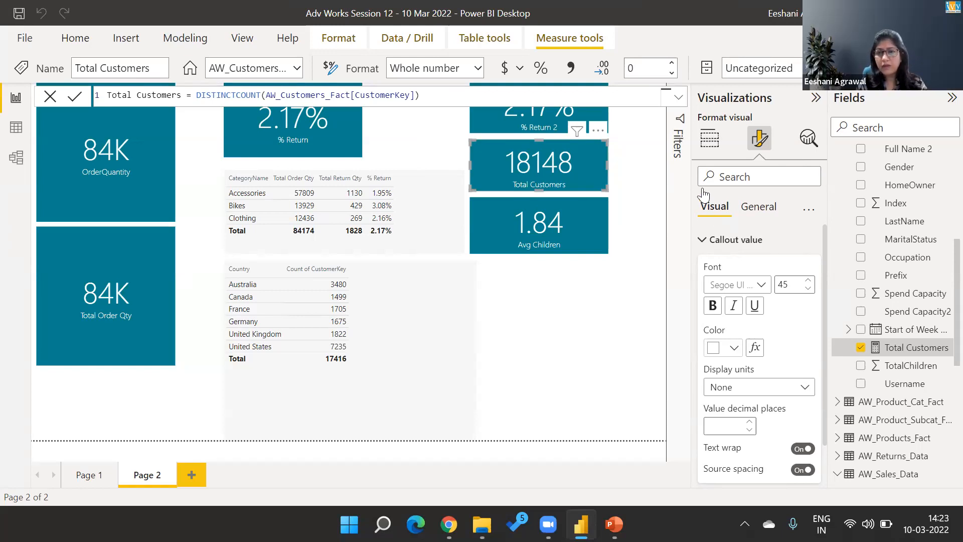
Check the CustomerKey aggregation in the country matrix, and convert the matrix into a map visual
left_click(709, 138)
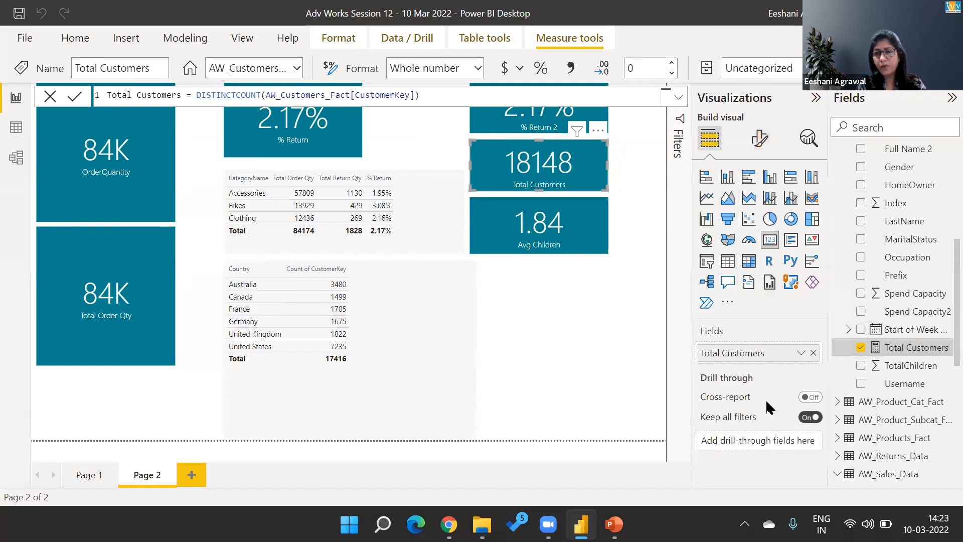
left_click(445, 307)
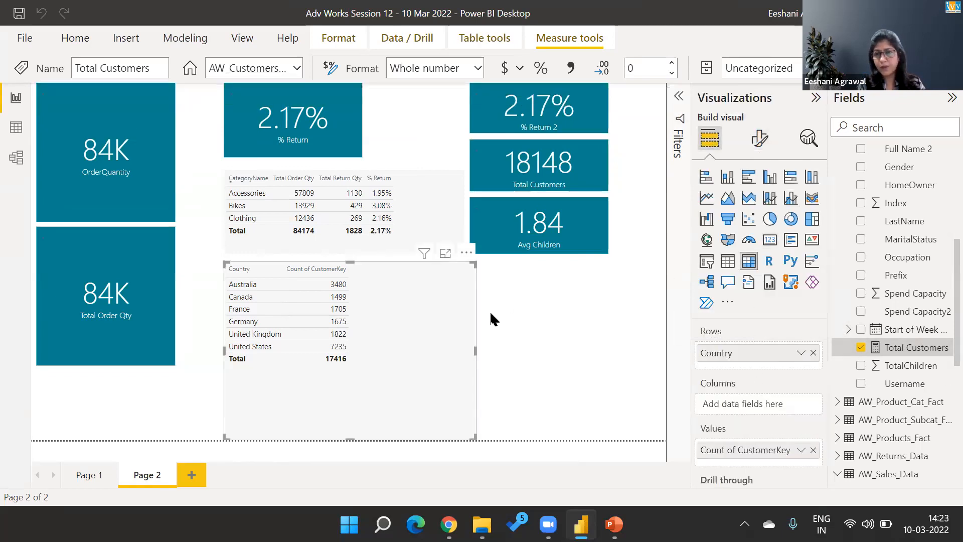
left_click(802, 449)
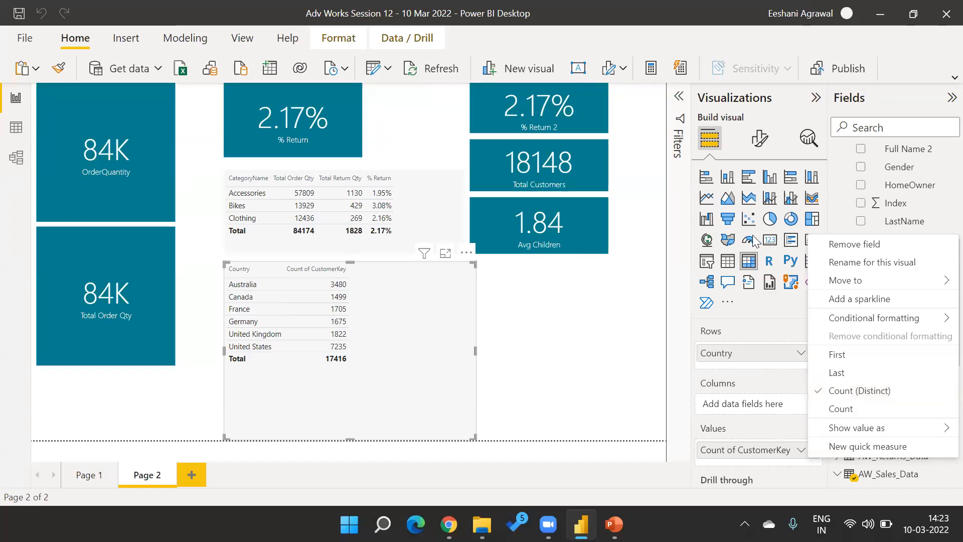
left_click(707, 244)
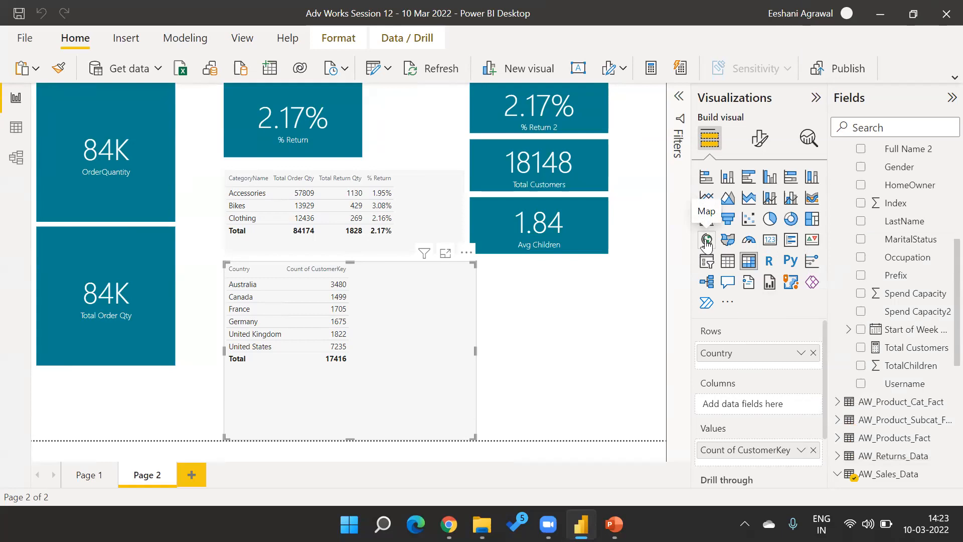
left_click(706, 243)
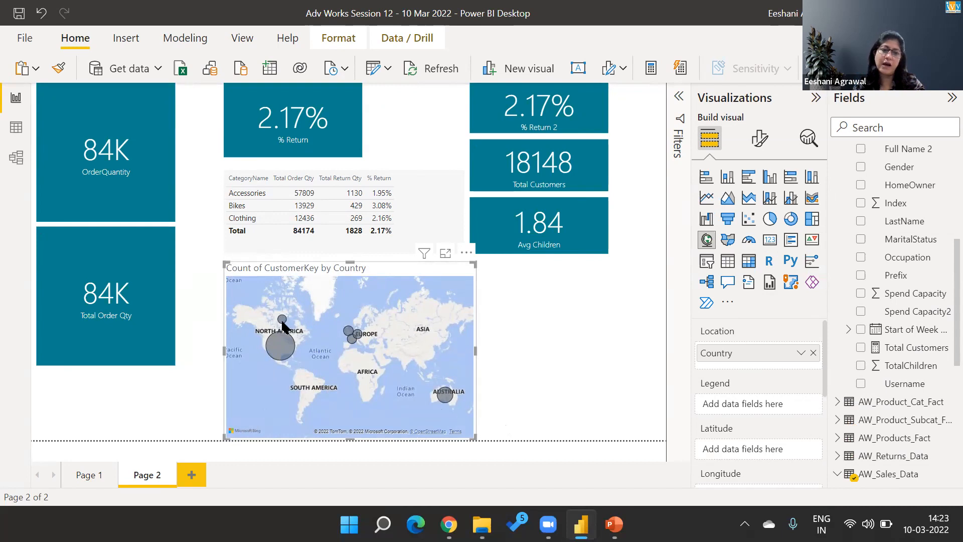
left_click(589, 275)
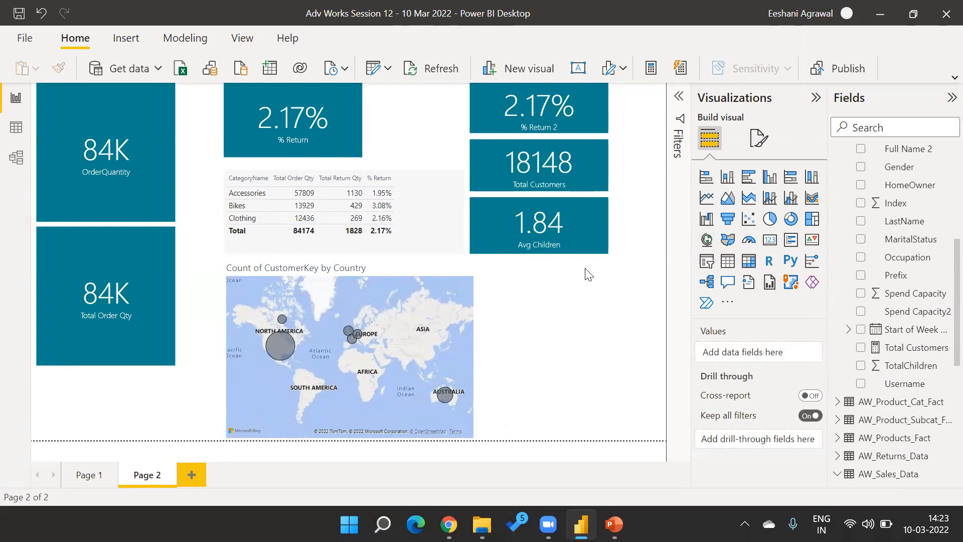
Review the Exercise slide in the PowerPoint slide show and return to the Power BI report's field list
key("alt+Tab")
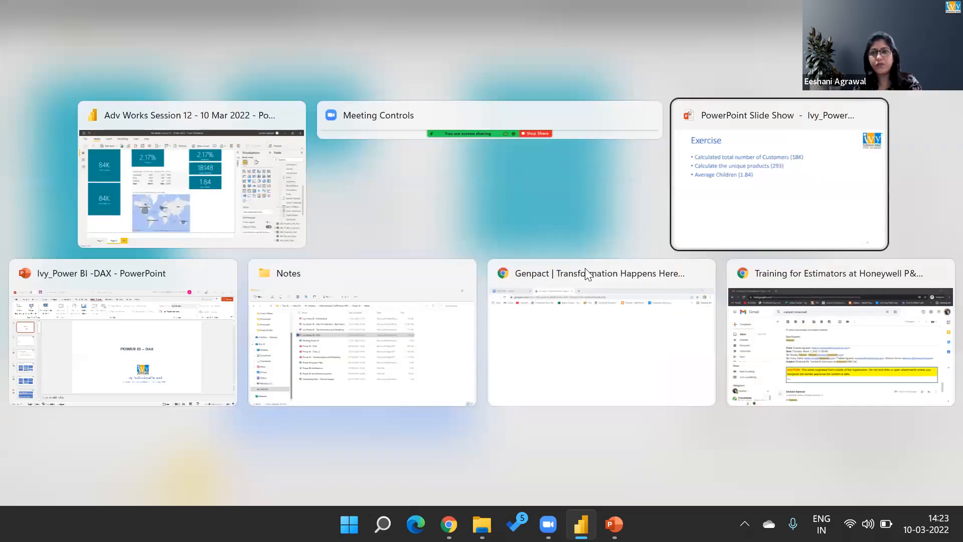
key("alt+Tab")
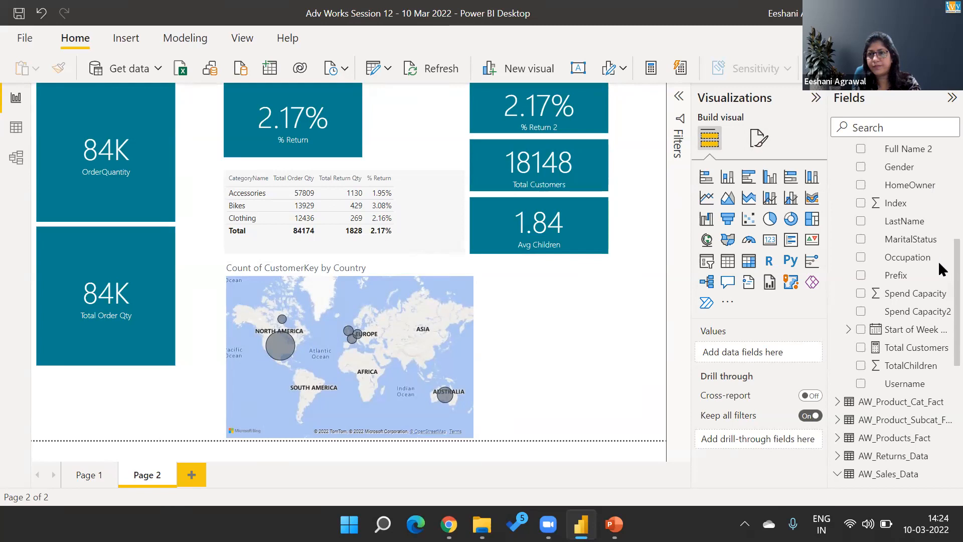
scroll(938, 263, "up", 5)
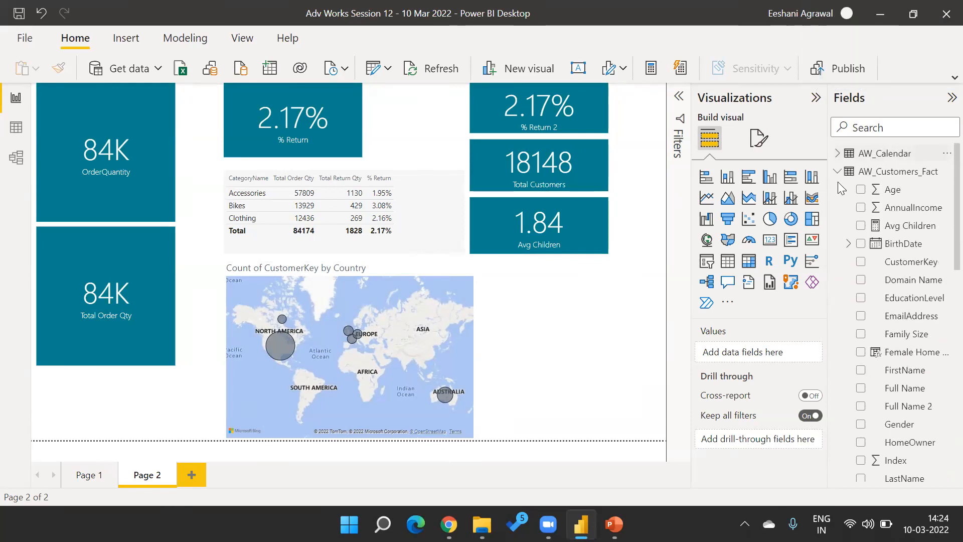
Create a new measure in the AW_Products_Fact table and name it Unique No. of Products
left_click(837, 172)
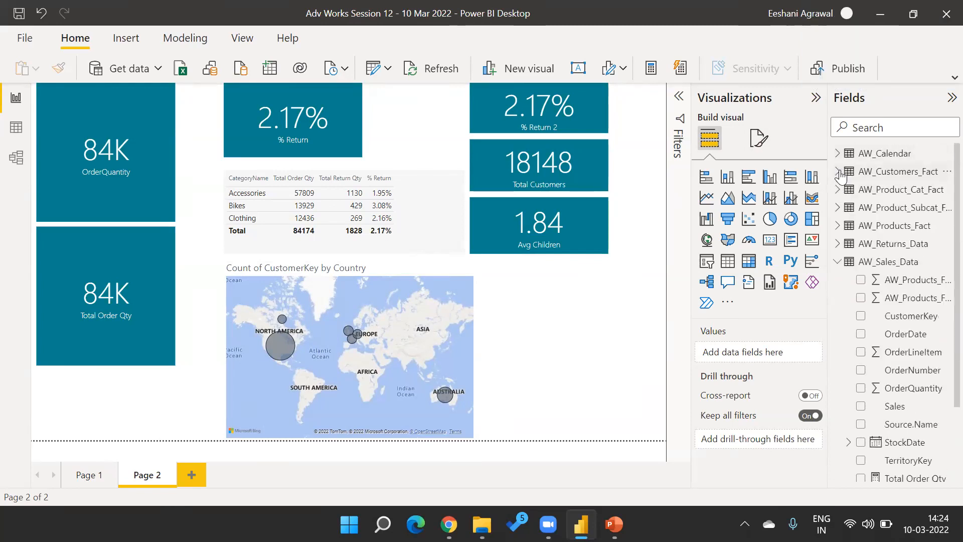
left_click(846, 262)
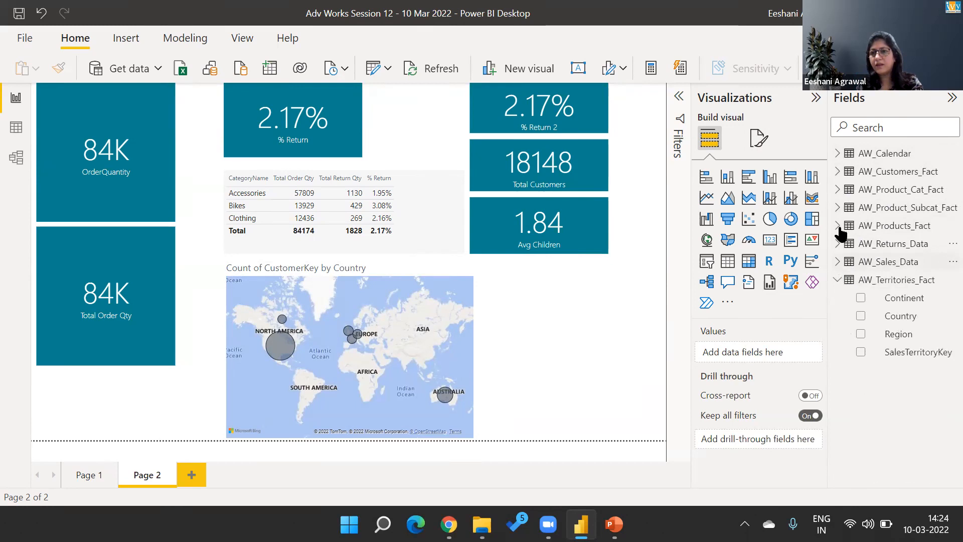
right_click(881, 227)
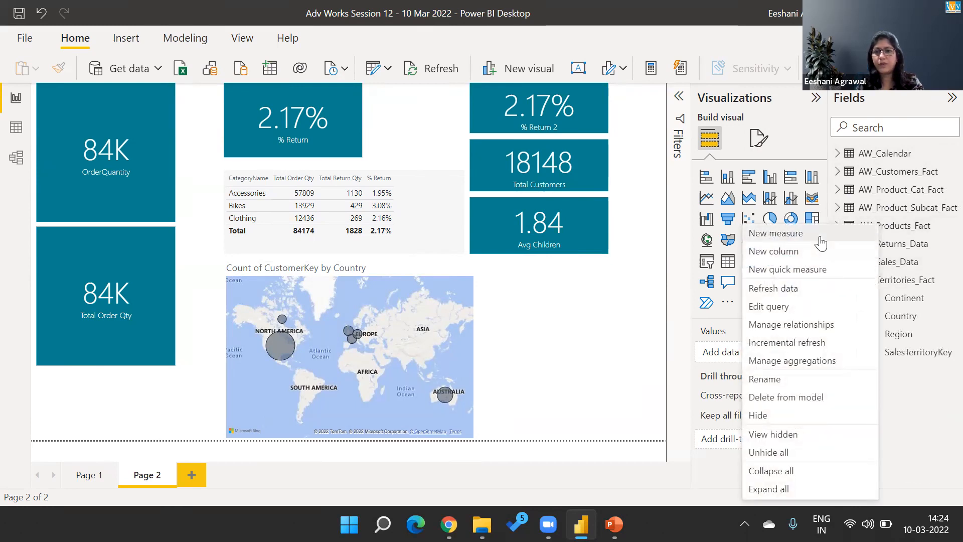
key("Escape")
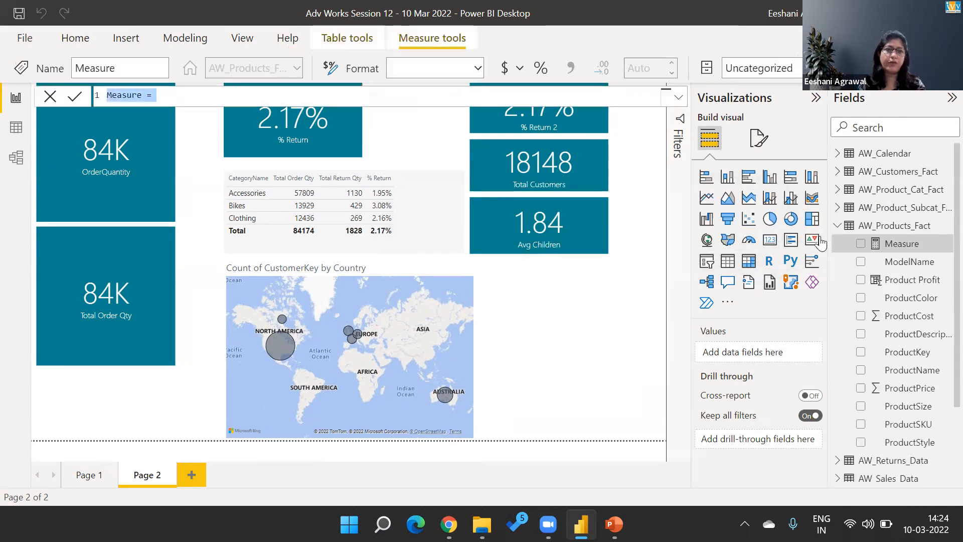
key("shift+Right")
key("shift+Right")
key("shift+Right")
key("shift+Right")
key("shift+Right")
key("shift+Right")
key("shift+Right")
type("UNi")
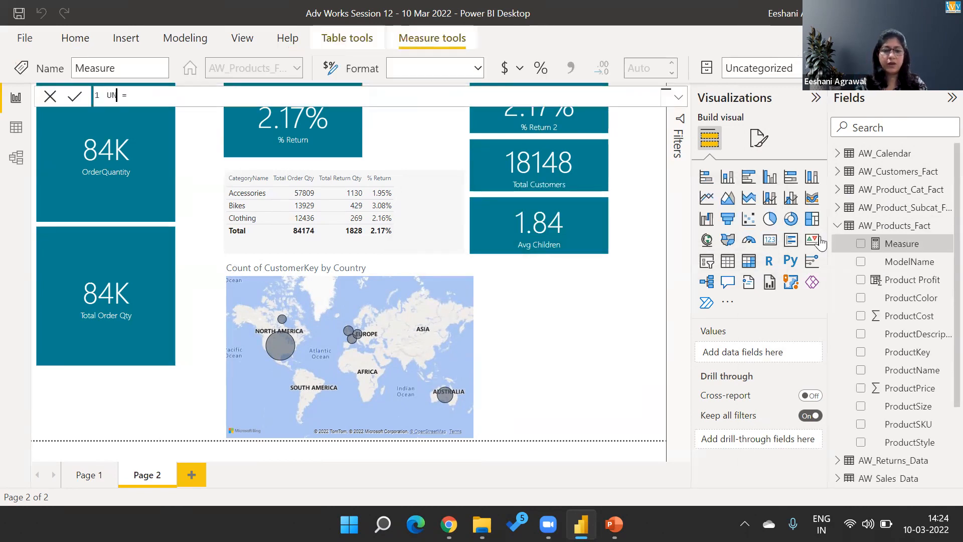
key("BackSpace")
key("BackSpace")
type("ni")
type("que No. ")
type("of Pro")
type("ducts =")
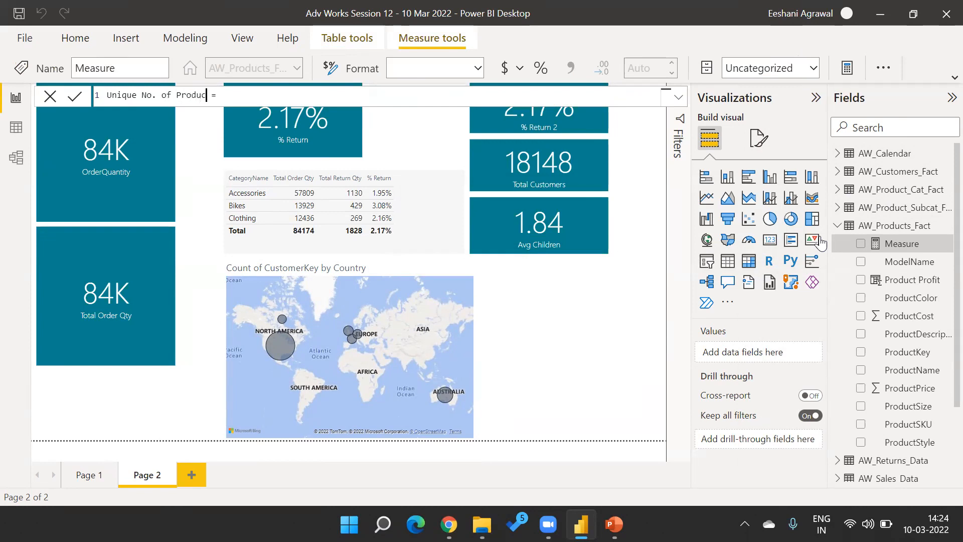
Define the Unique No. of Products measure as COUNT(AW_Products_Fact[ProductKey]) and commit it
type("count")
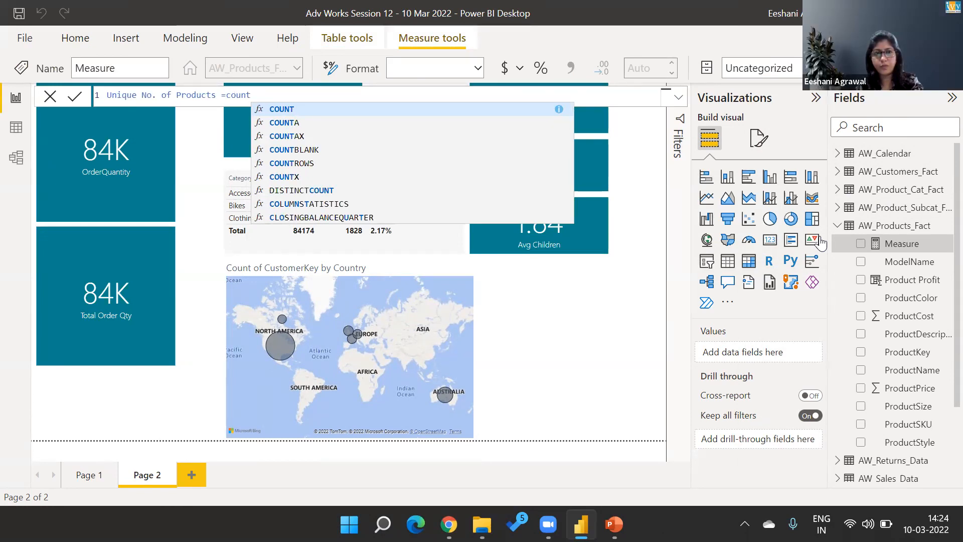
key("Tab")
type("prod")
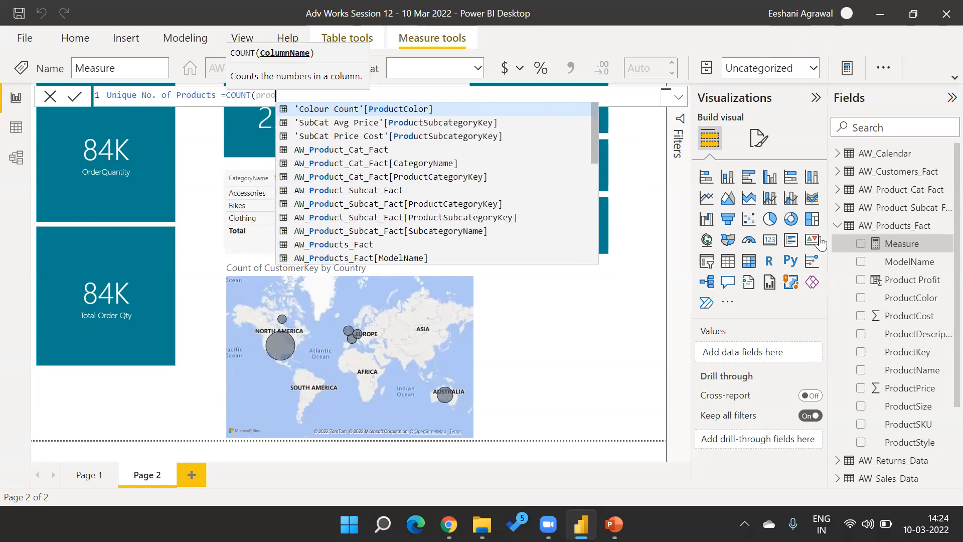
key("Down")
key("Down")
key("Down")
key("Down")
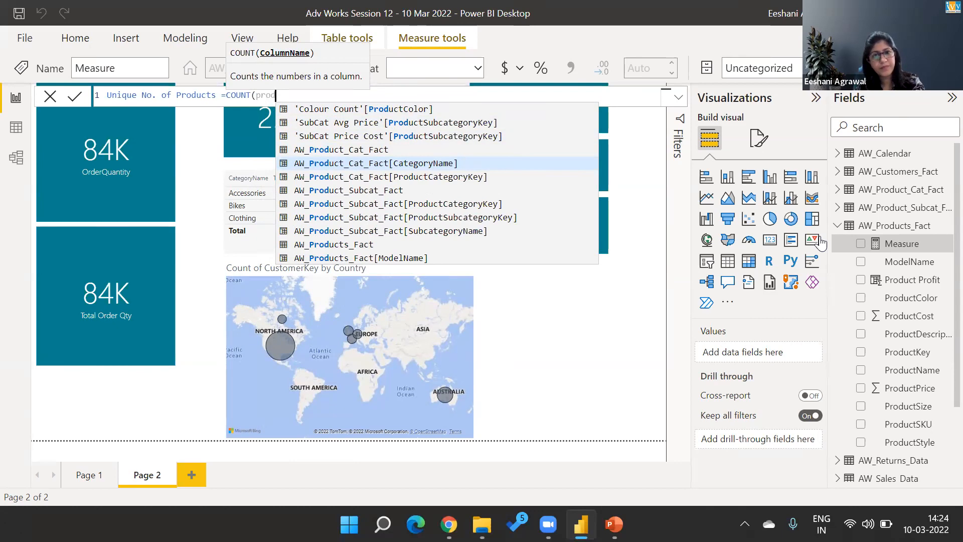
key("Down")
key("Down")
key("Down")
key("Down")
key("Down")
key("Down")
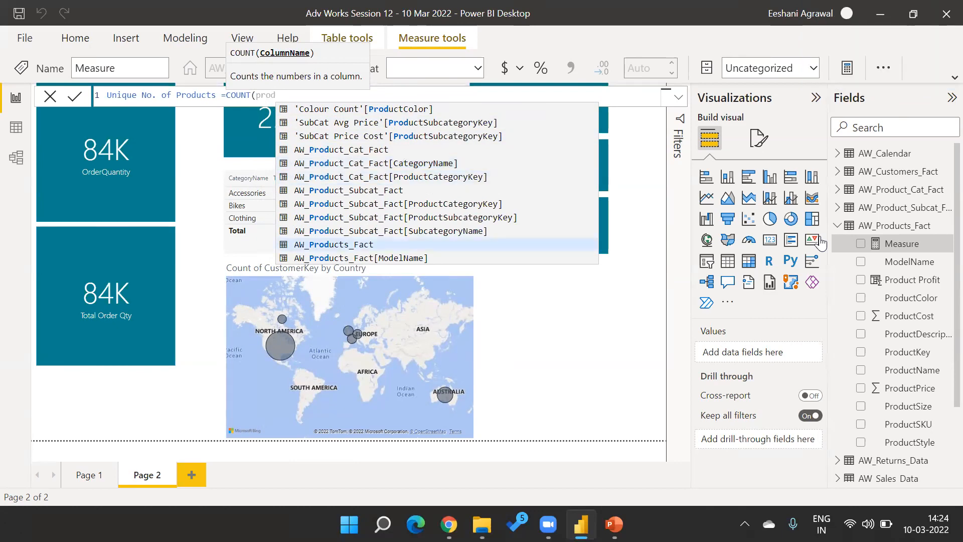
key("Down")
key("Down")
key("Down")
key("Down")
key("Down")
key("Down")
key("Down")
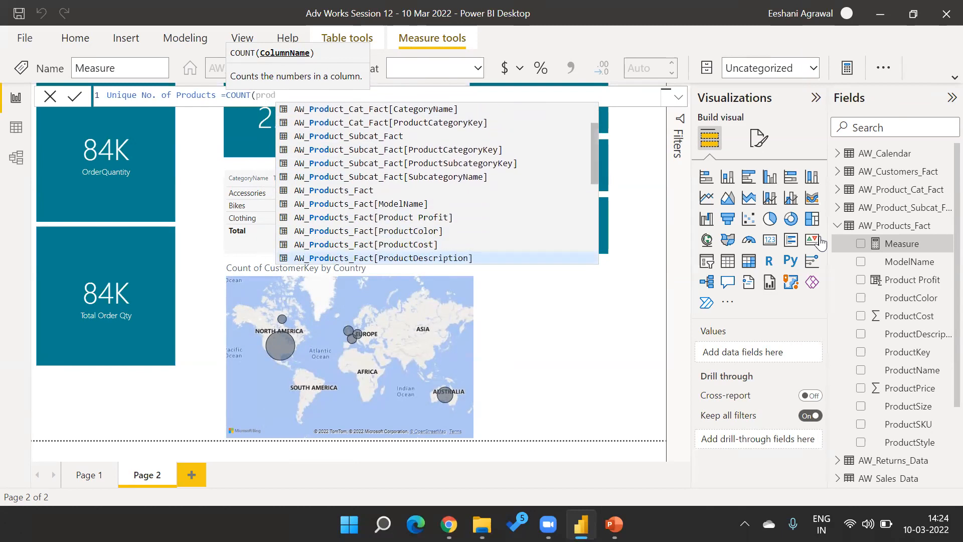
key("Up")
key("Tab")
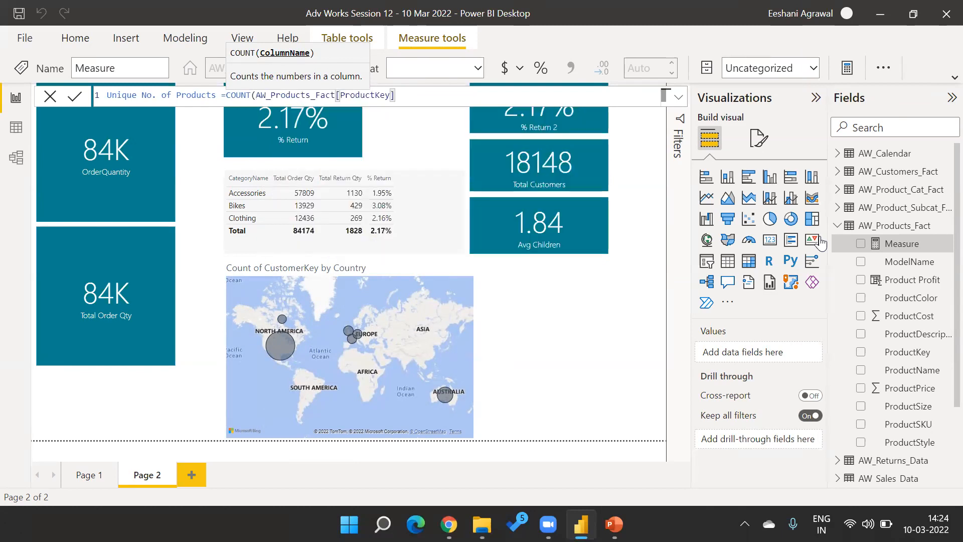
type(")")
key("Return")
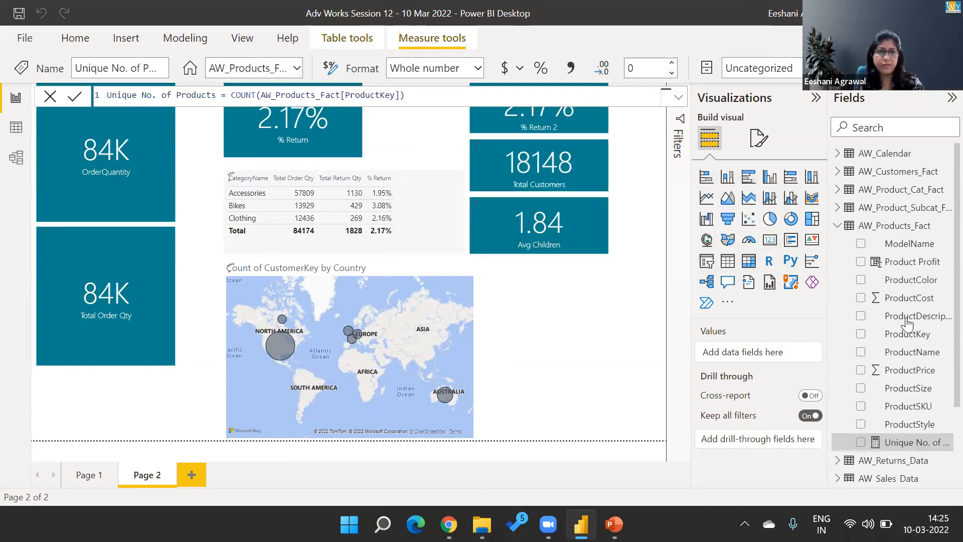
Duplicate the Avg Children card, place the copy directly below it, and replace its field with the Unique No. of Products measure
left_click(544, 276)
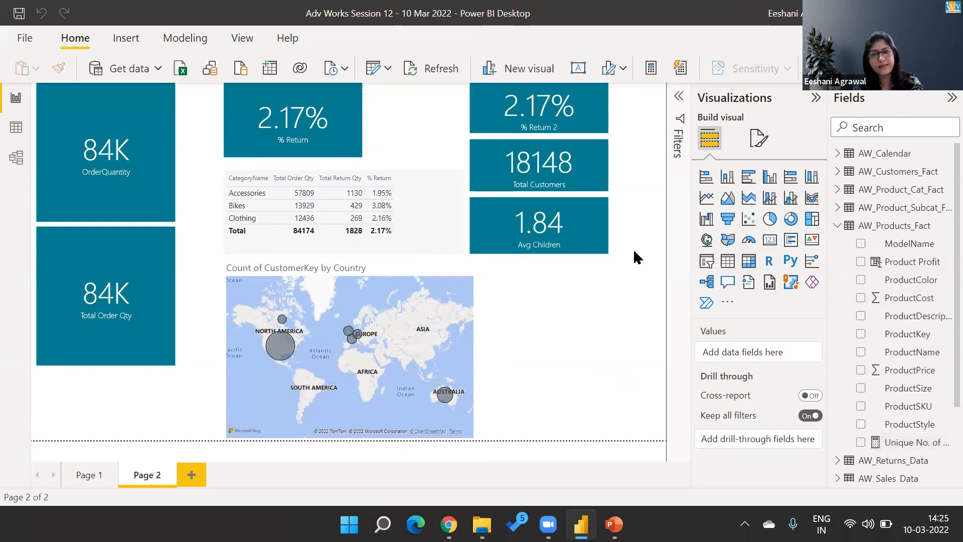
left_click(592, 232)
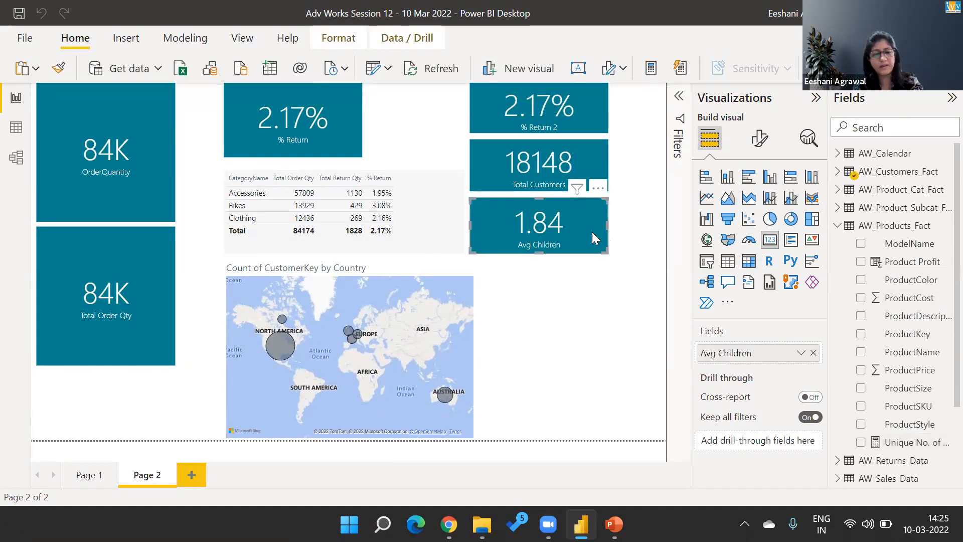
key("ctrl+c")
key("ctrl+v")
left_click_drag(585, 275, 586, 291)
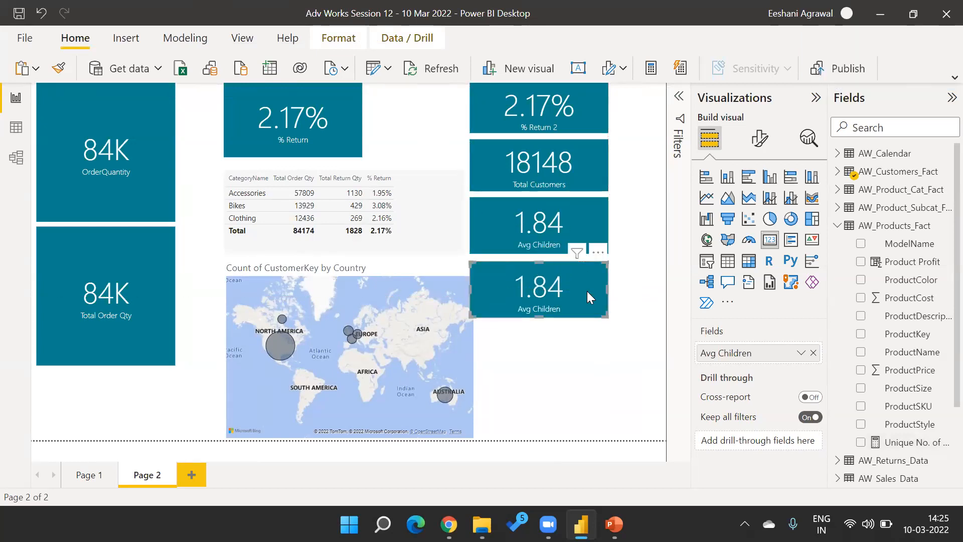
left_click(813, 353)
left_click(860, 442)
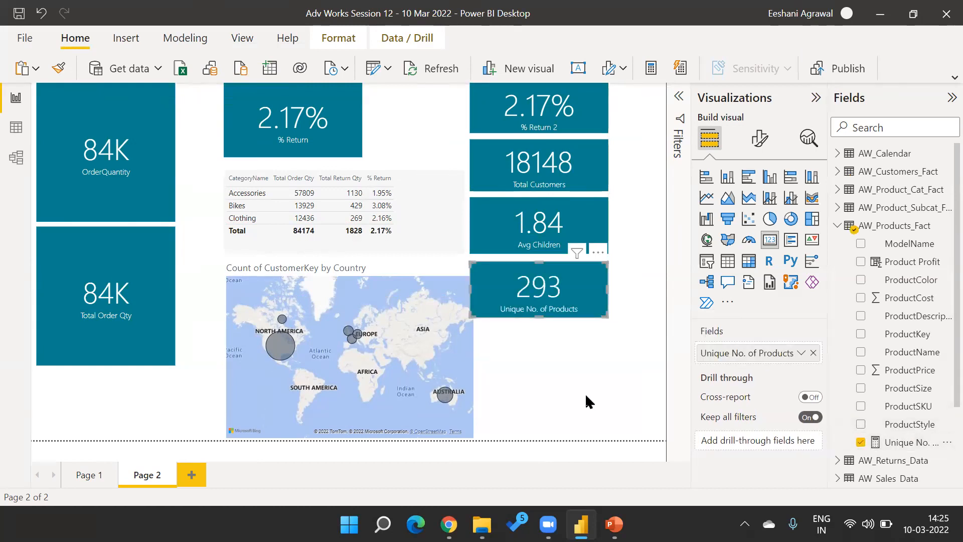
Change the Unique No. of Products measure's formula to DISTINCTCOUNT(AW_Products_Fact[ProductKey])
left_click(906, 444)
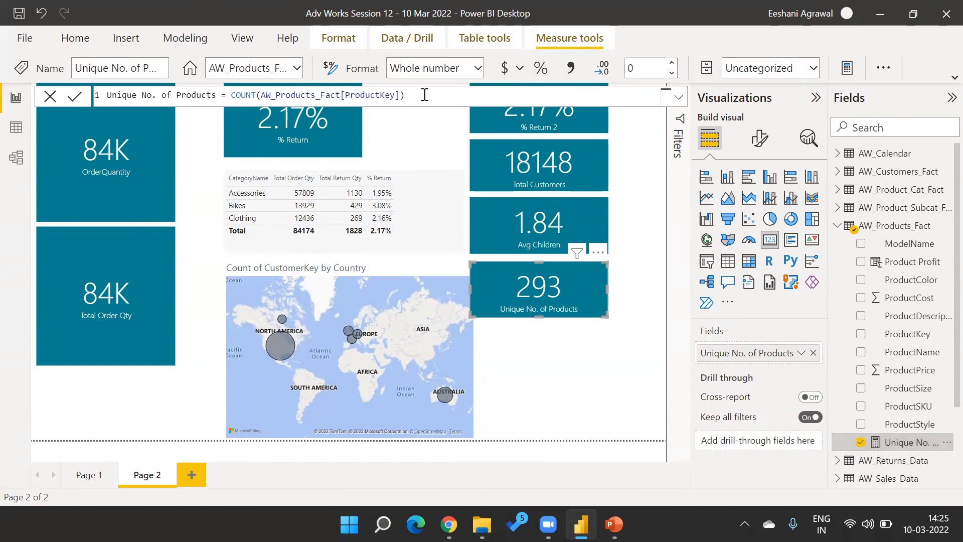
left_click_drag(425, 95, 231, 95)
key("BackSpace")
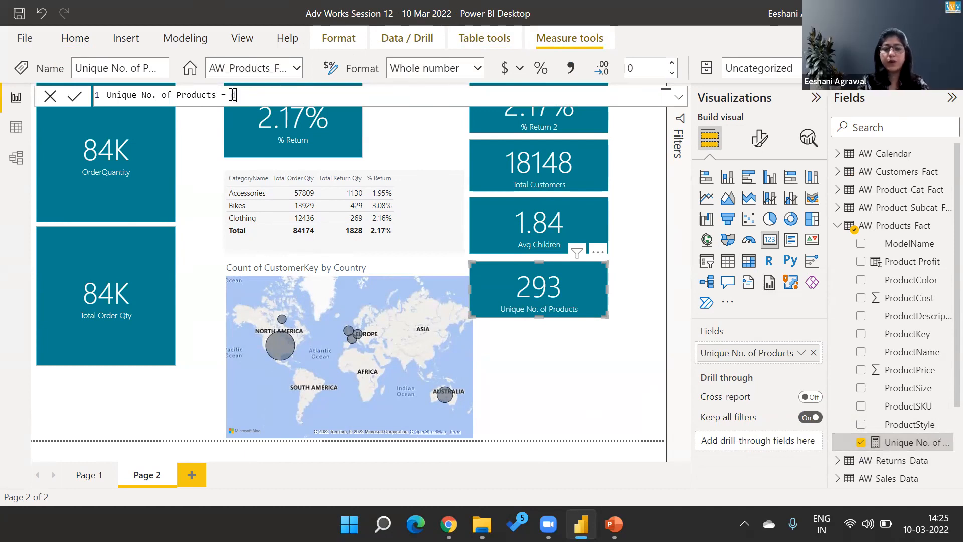
type("distin")
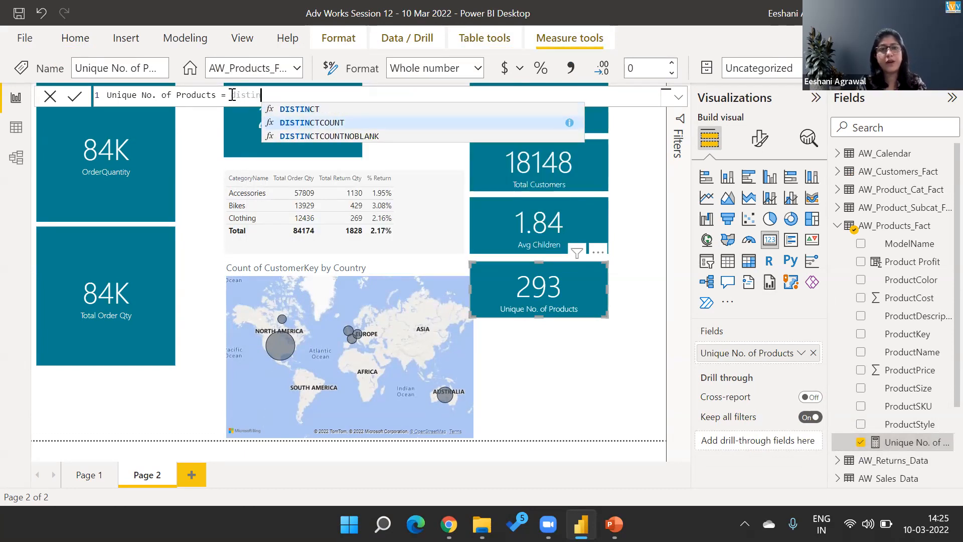
key("Tab")
type("product")
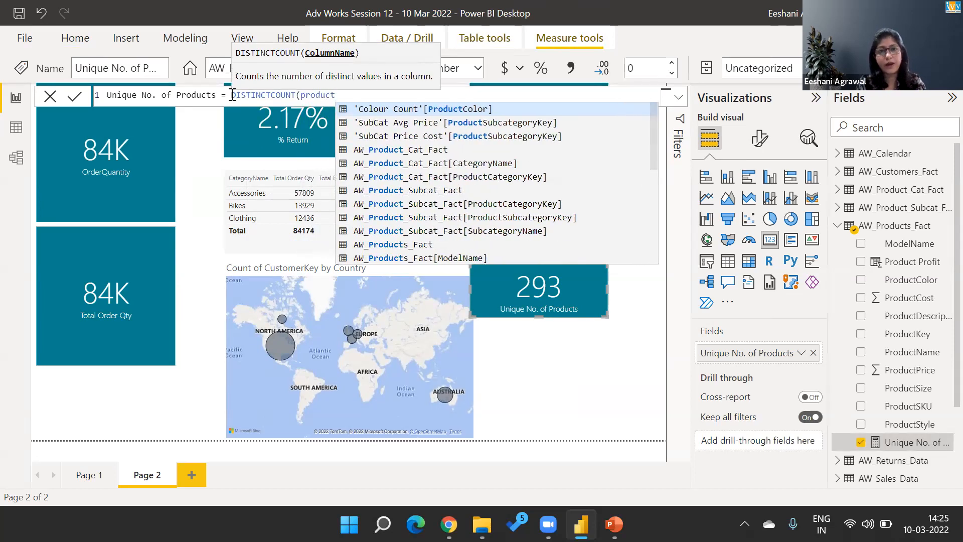
type("ke")
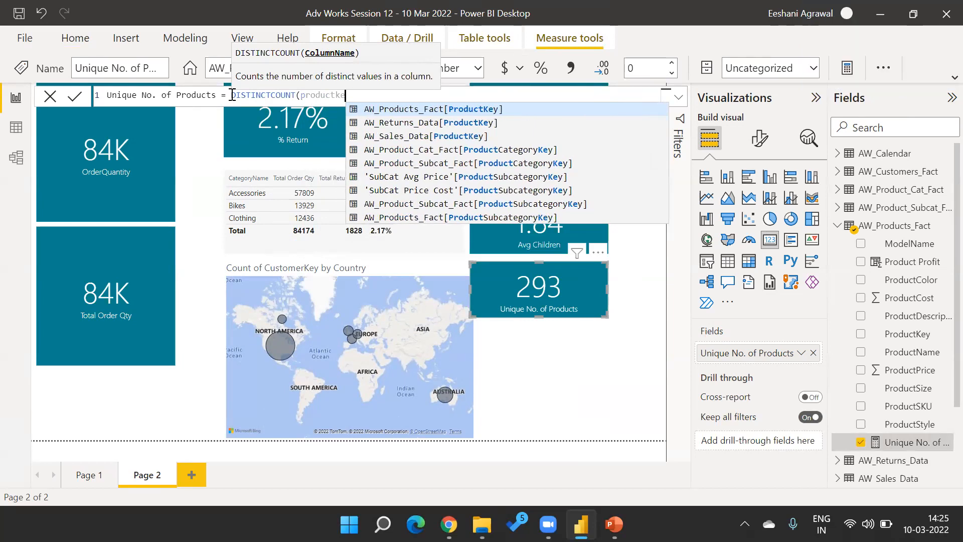
key("Tab")
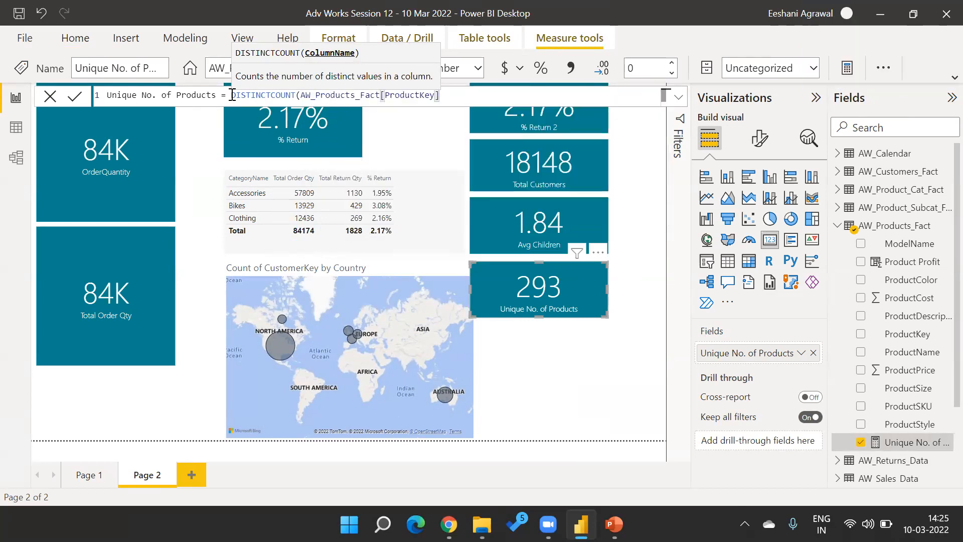
type(")")
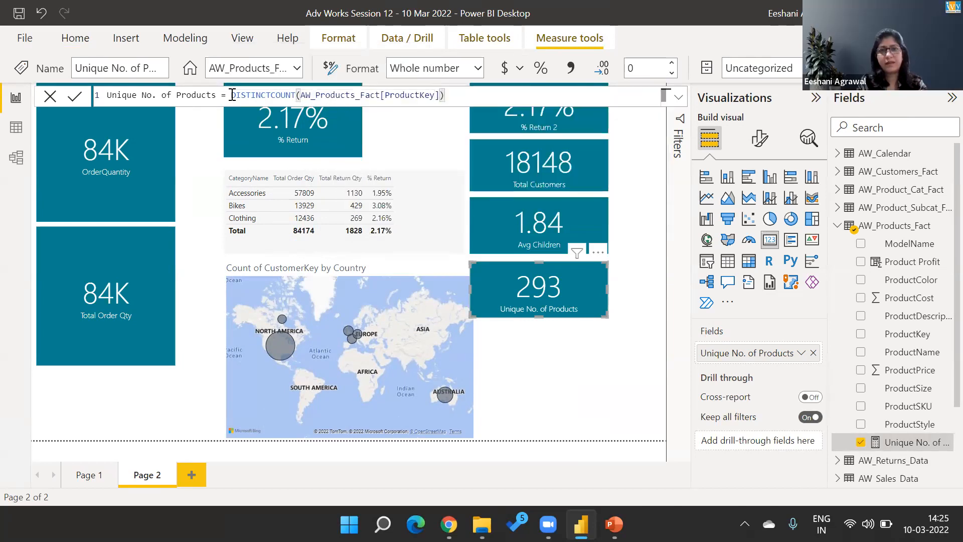
key("Return")
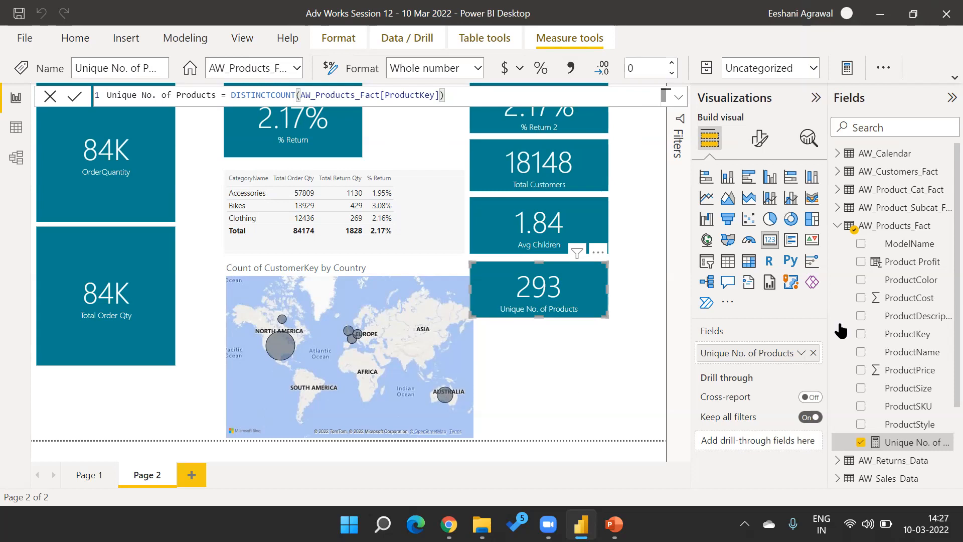
Examine the fields available in the AW_Customers_Fact and AW_Sales_Data tables
left_click(839, 224)
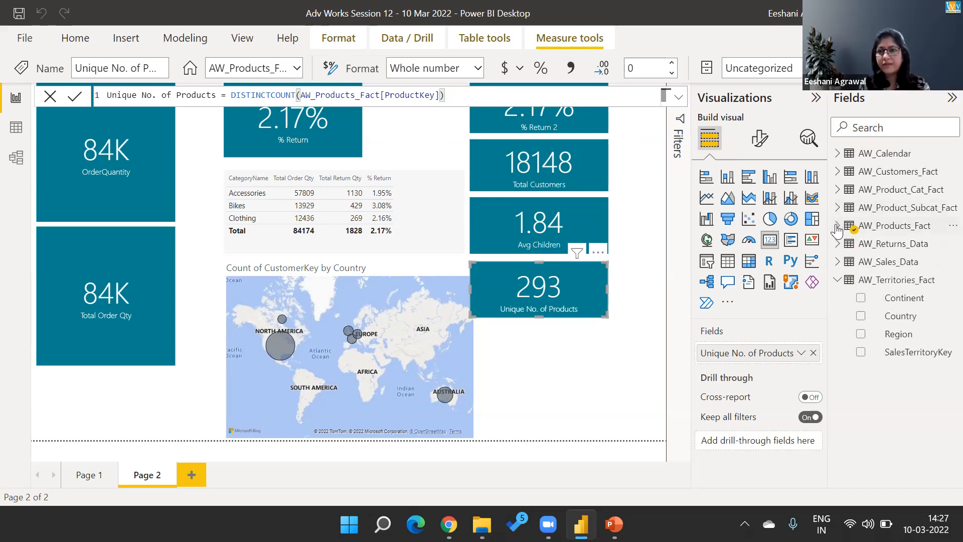
left_click(837, 280)
left_click(839, 172)
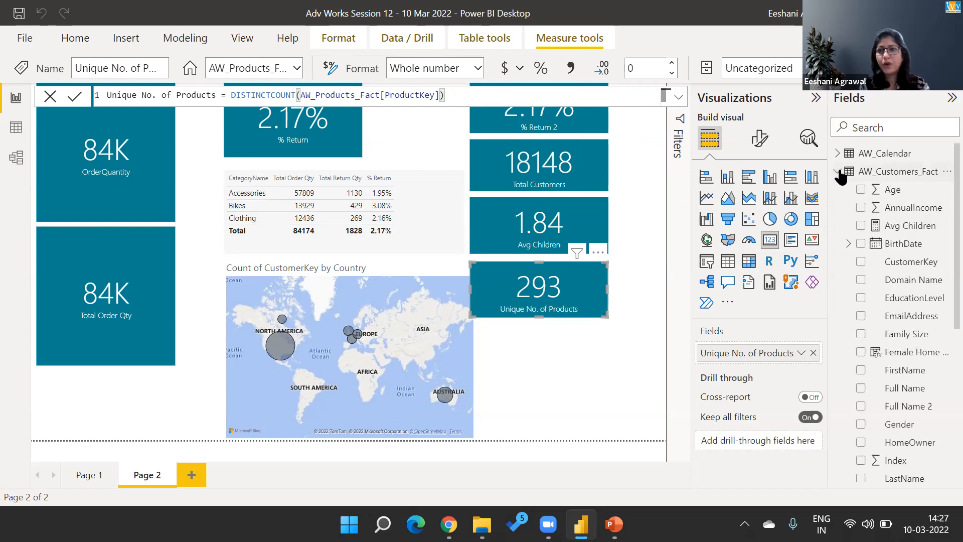
left_click(838, 172)
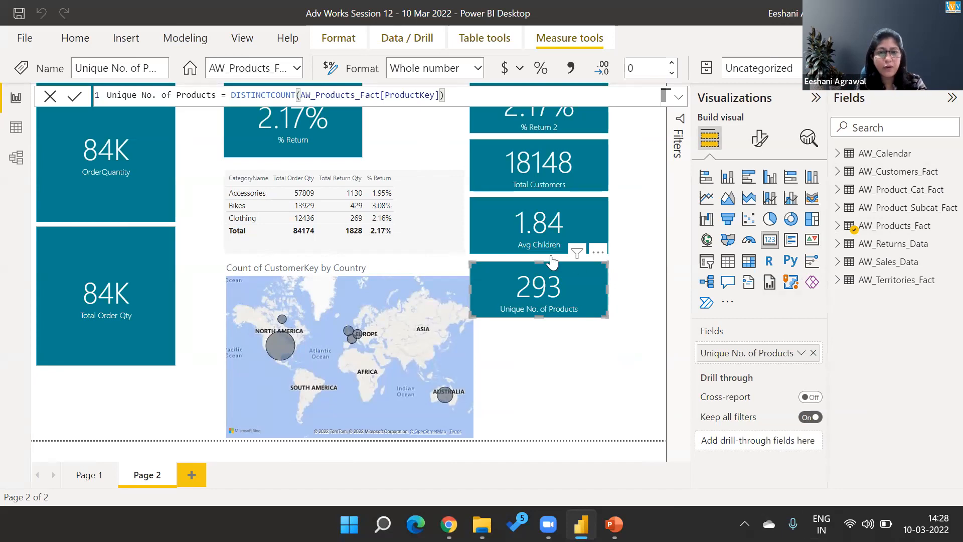
left_click(537, 330)
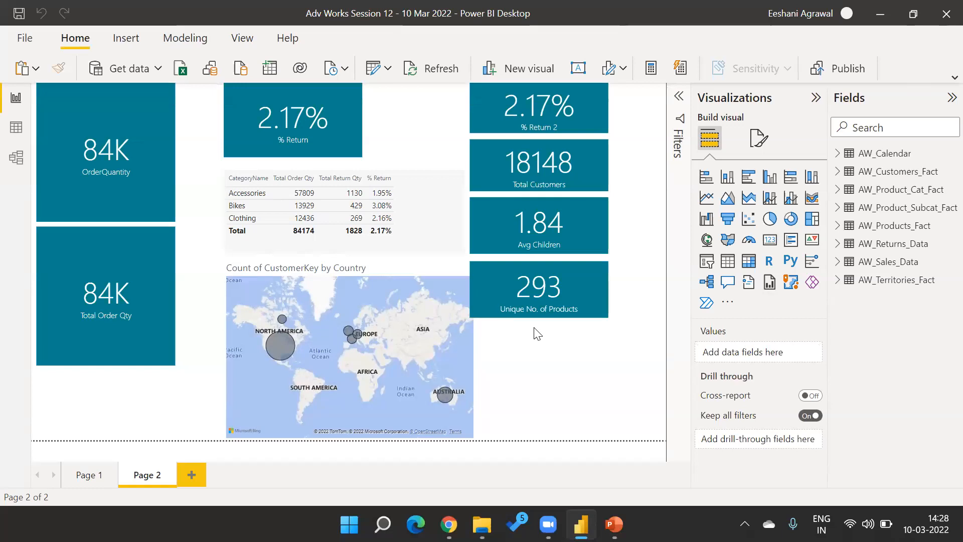
left_click(838, 262)
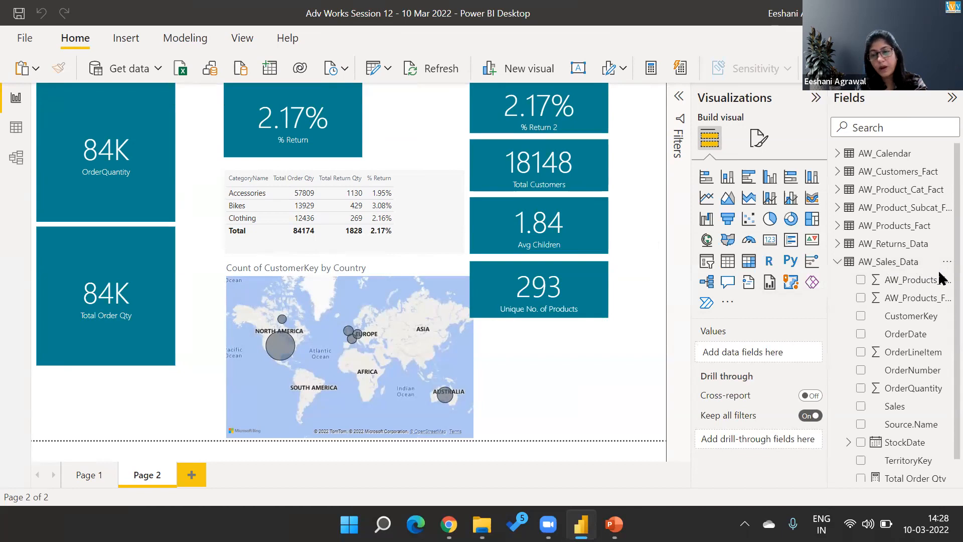
scroll(940, 284, "down", 1)
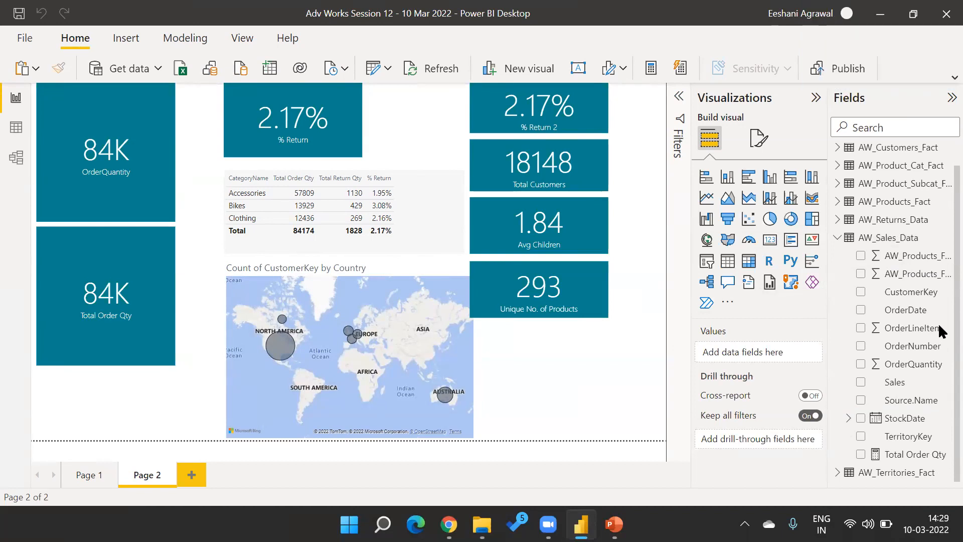
scroll(939, 308, "up", 1)
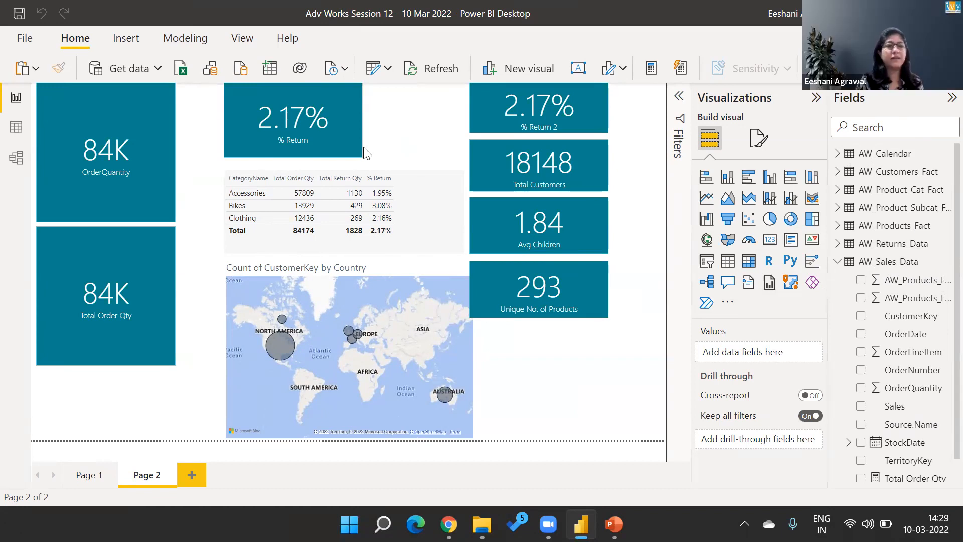
In the model view, collapse the Properties and Fields panes and hide the TerritoryKey column of AW_Sales_Data
left_click(17, 158)
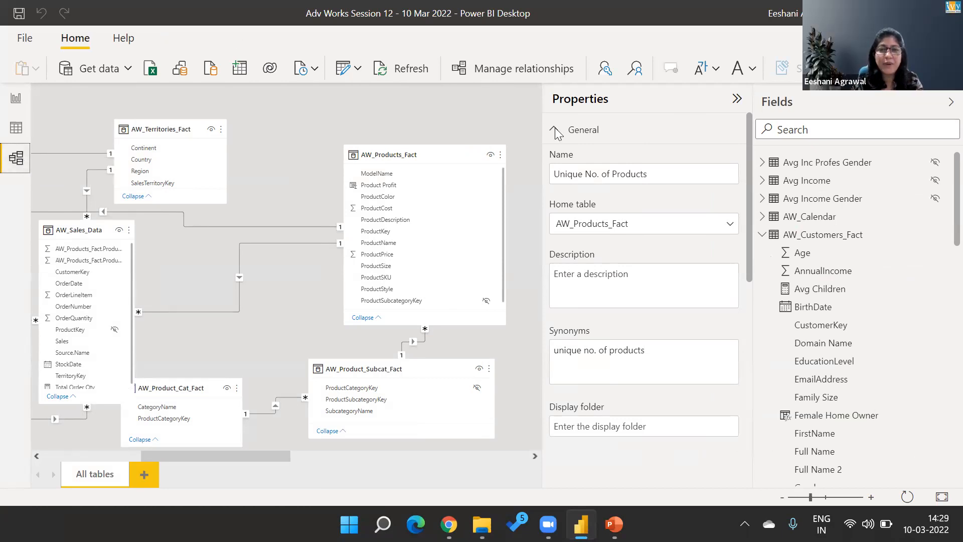
left_click(736, 98)
left_click(790, 103)
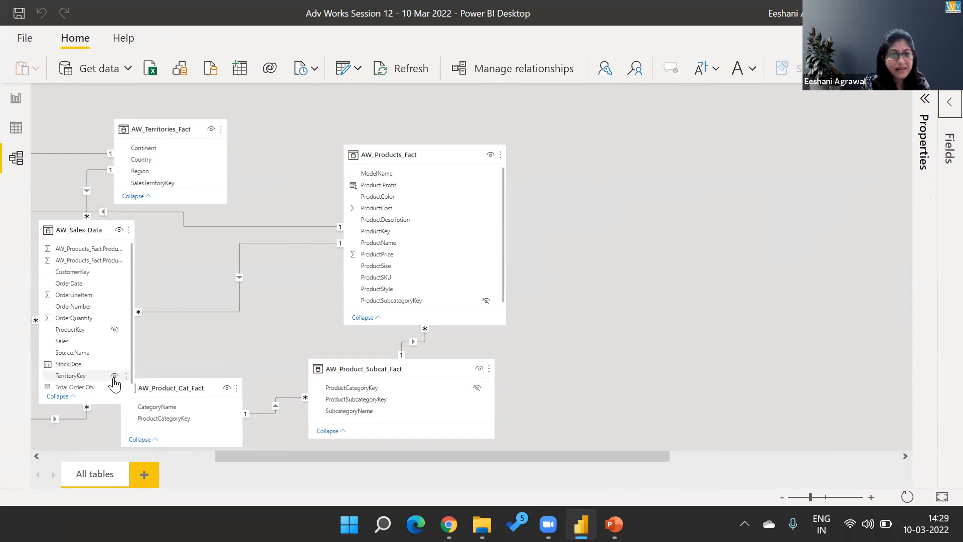
scroll(108, 381, "left", 1)
left_click(142, 375)
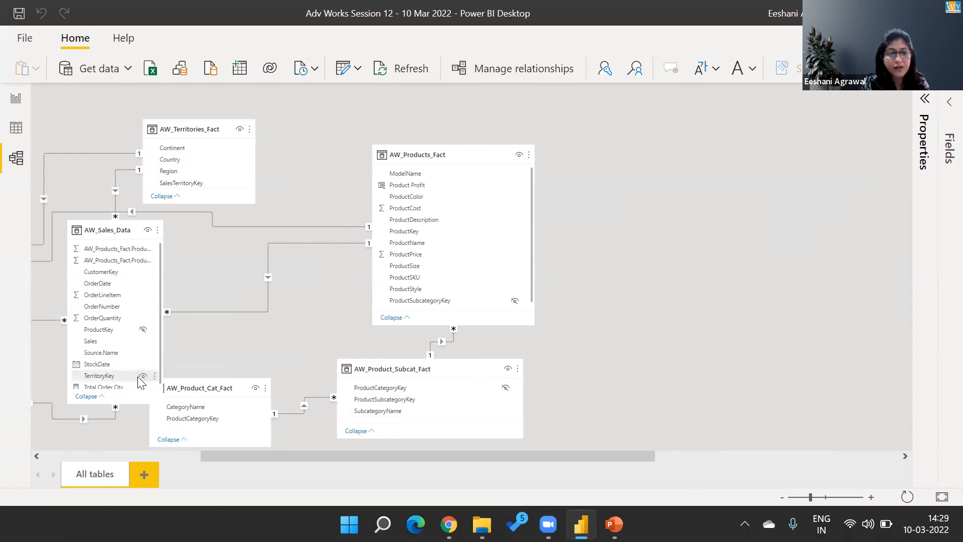
Hide the CustomerKey column of AW_Sales_Data and return to the report view
left_click(144, 272)
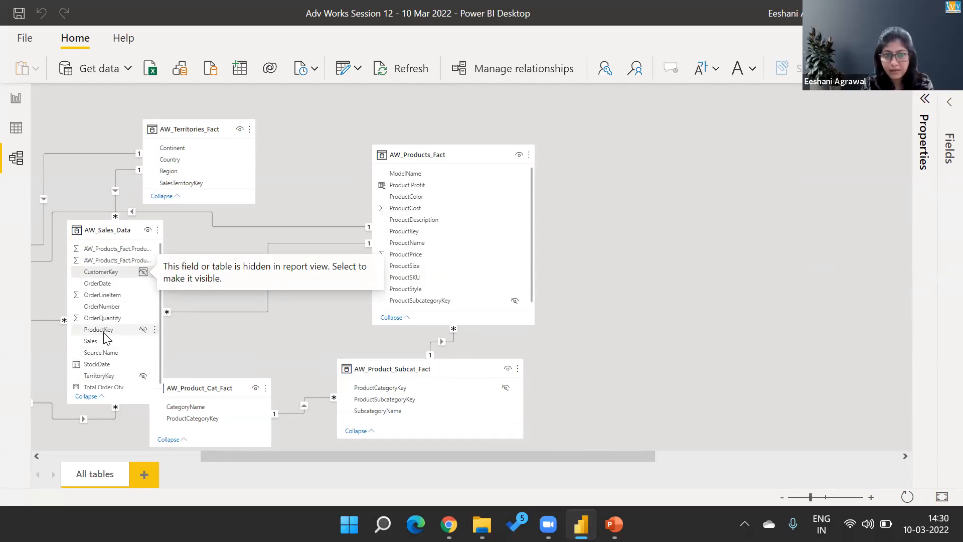
left_click(14, 93)
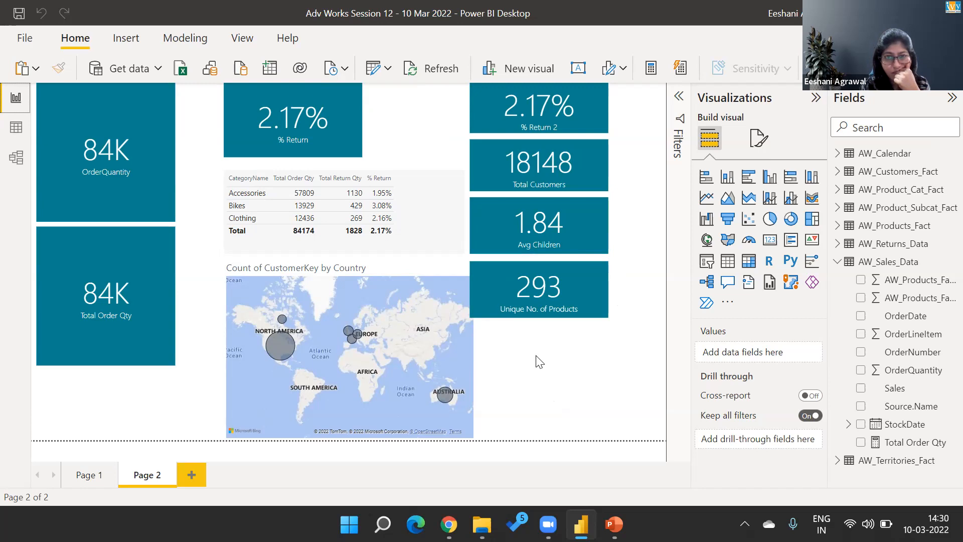
Create a new measure named Products Sold in the AW_Sales_Data table
right_click(896, 259)
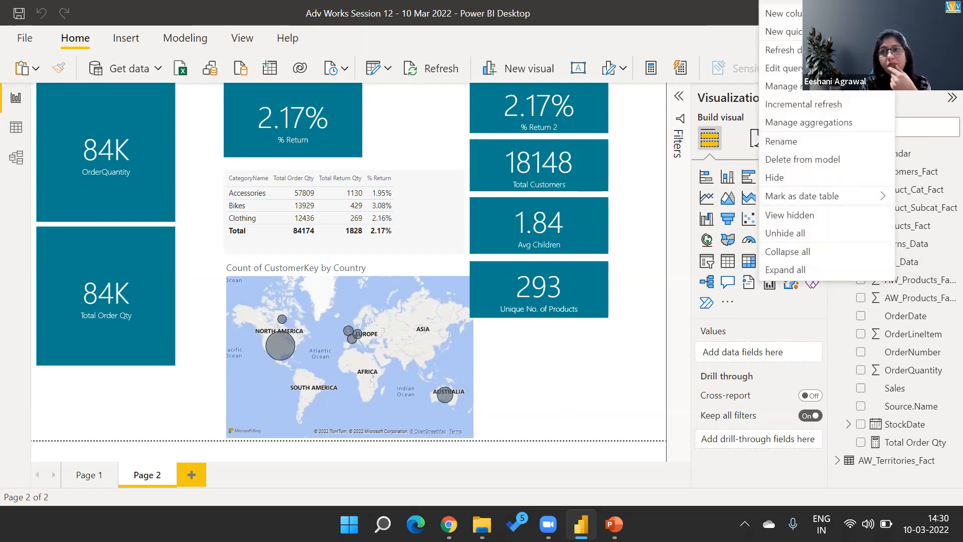
left_click(612, 428)
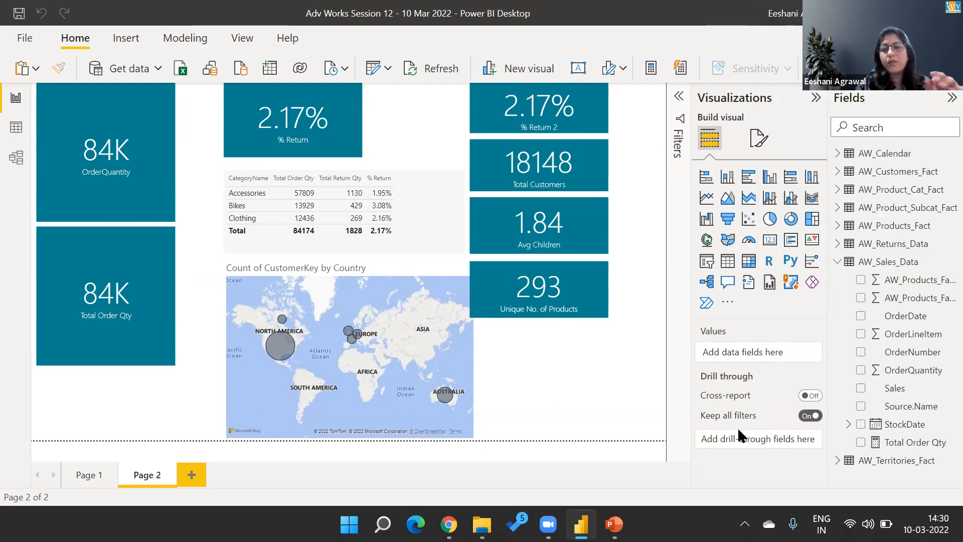
right_click(901, 268)
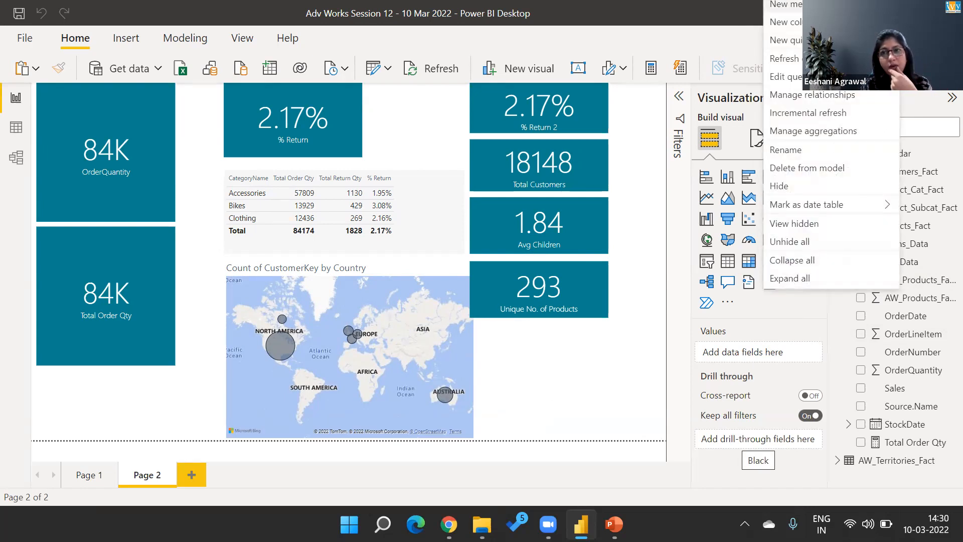
left_click(807, 5)
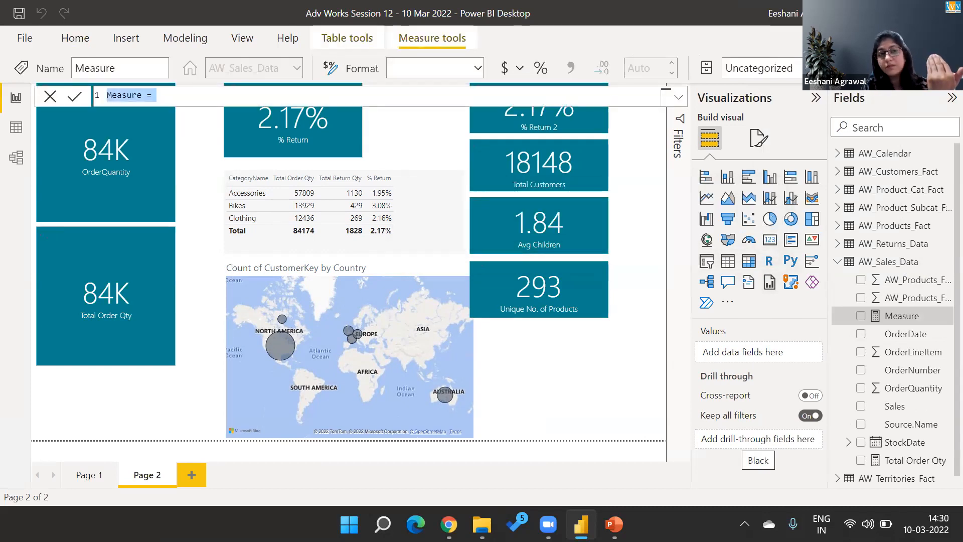
left_click_drag(107, 95, 142, 95)
type("Products Sold =")
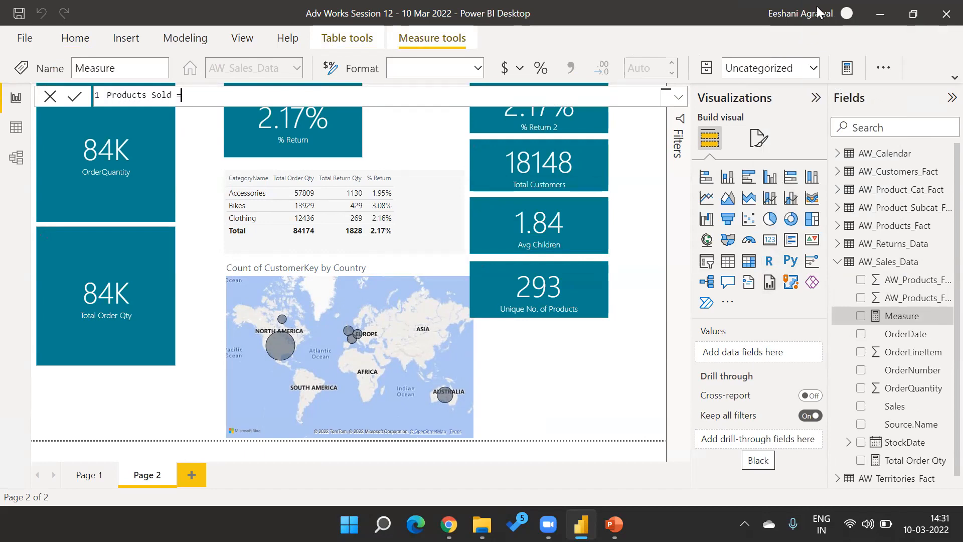
Define the Products Sold measure as DISTINCTCOUNT(AW_Sales_Data[ProductKey]) and commit the formula
type("dis")
key("Down")
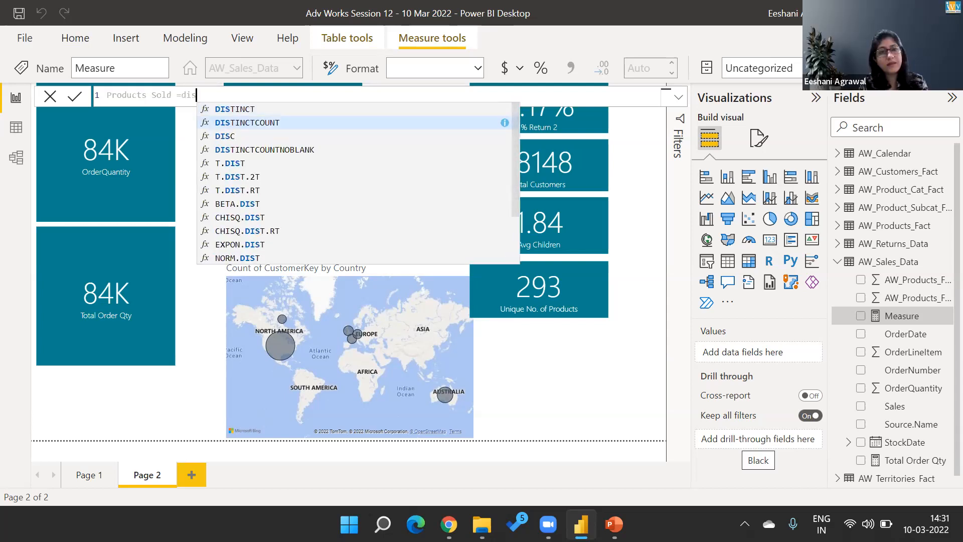
key("Tab")
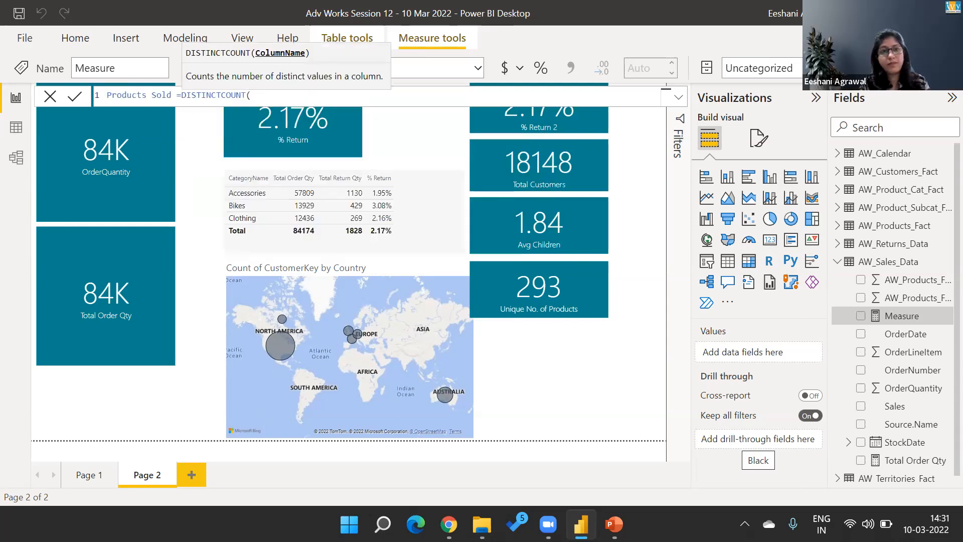
key("Return")
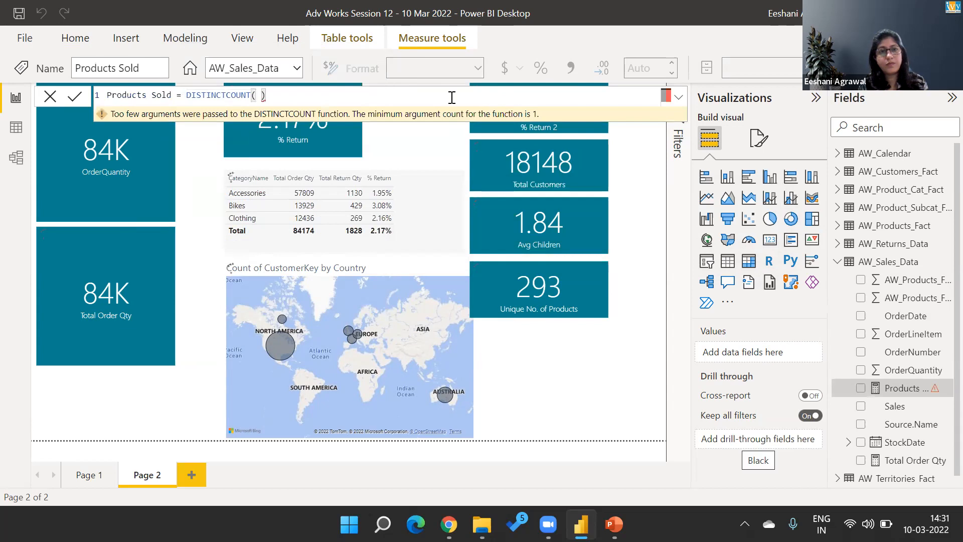
key("BackSpace")
type("sa")
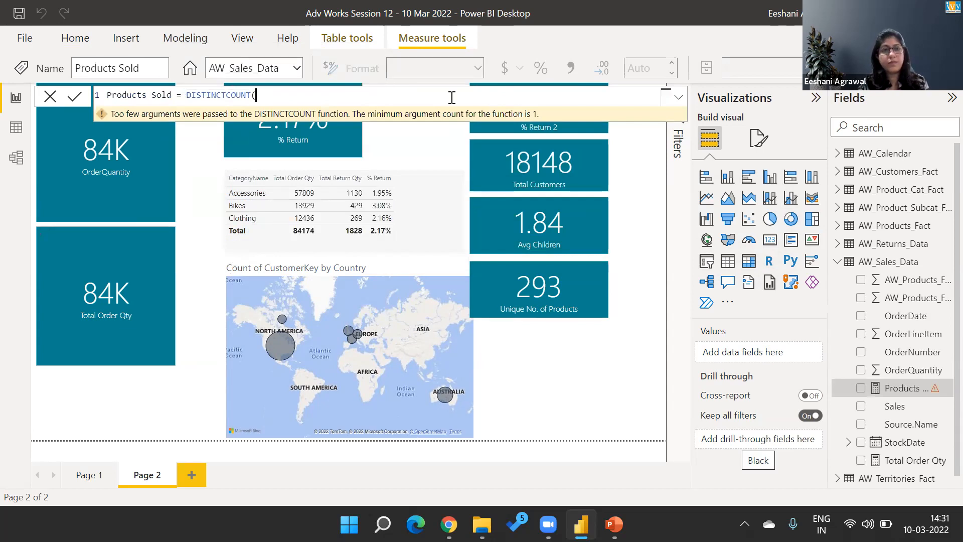
key("Down")
key("Down")
key("Down")
key("Down")
key("Down")
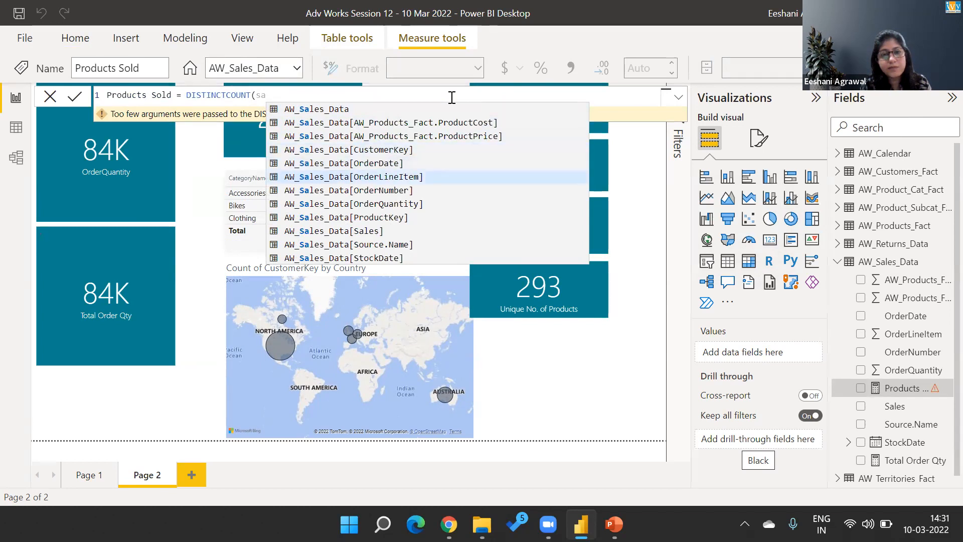
key("Down")
key("Down")
key("Down")
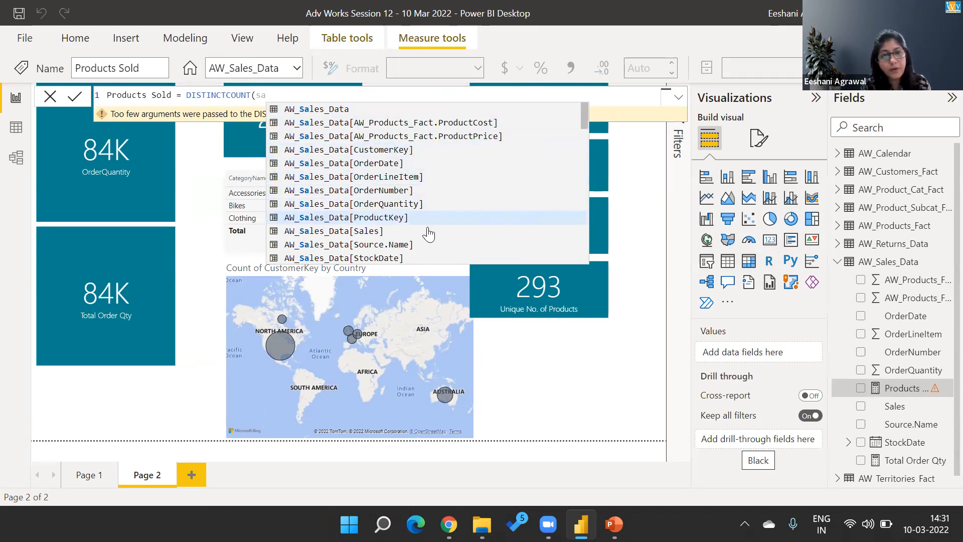
left_click(322, 217)
type(")")
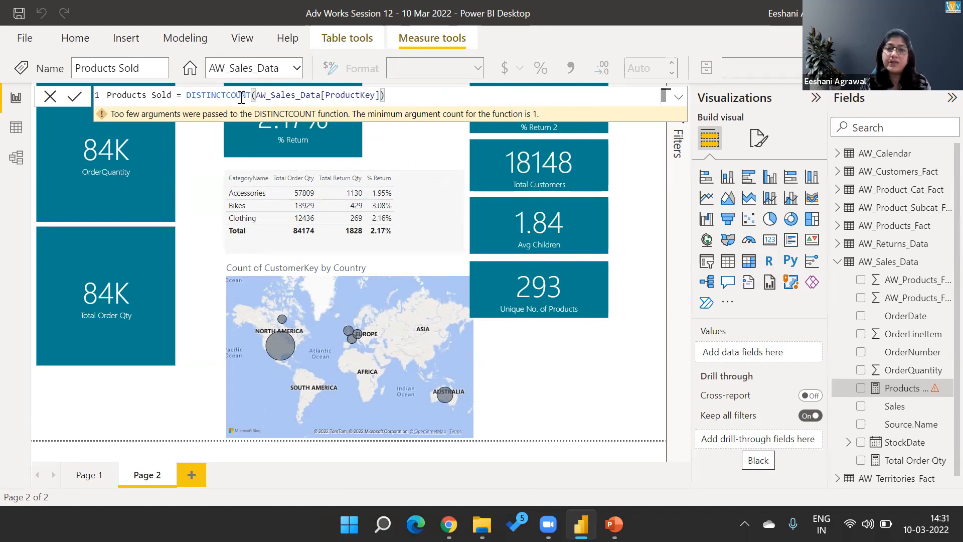
key("Return")
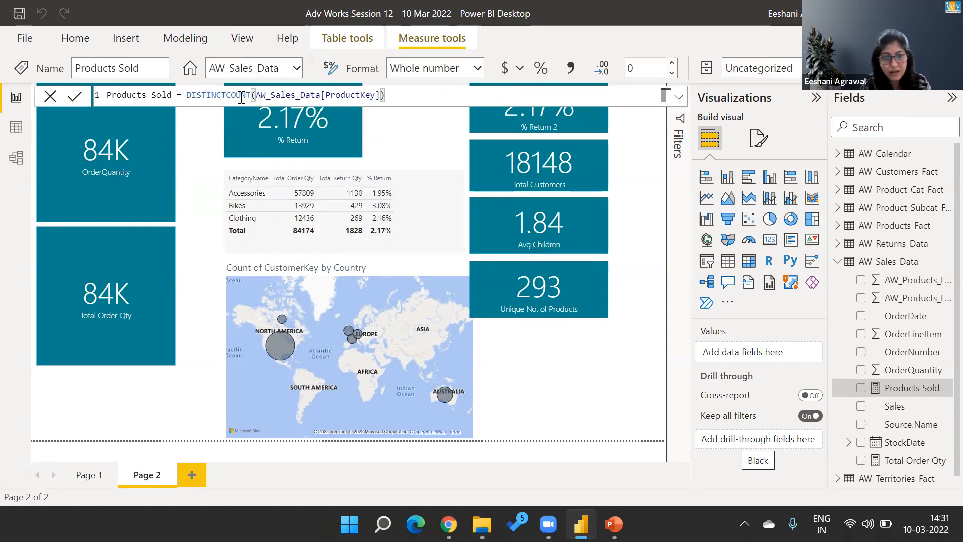
Add a card showing the Products Sold measure and place it below the Unique No. of Products card
left_click(562, 354)
left_click(769, 239)
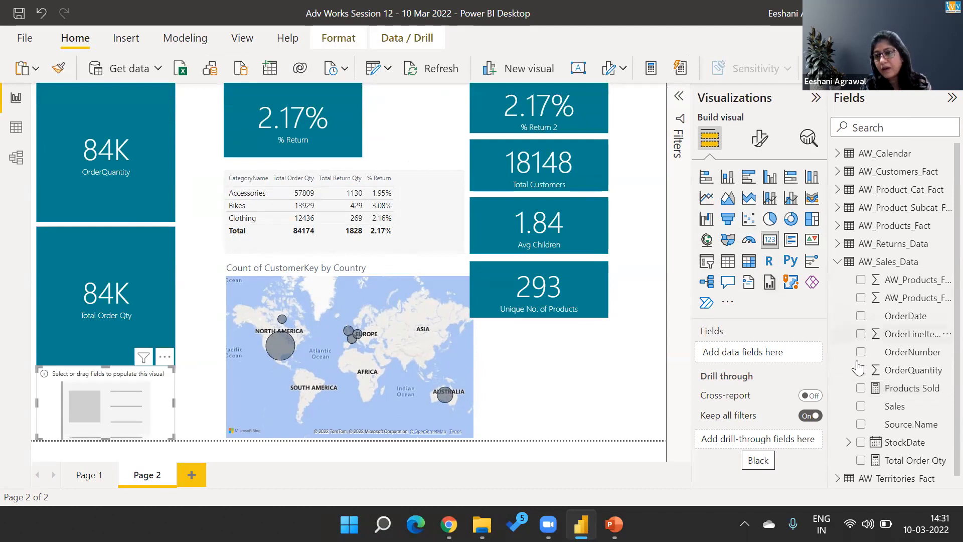
left_click(860, 388)
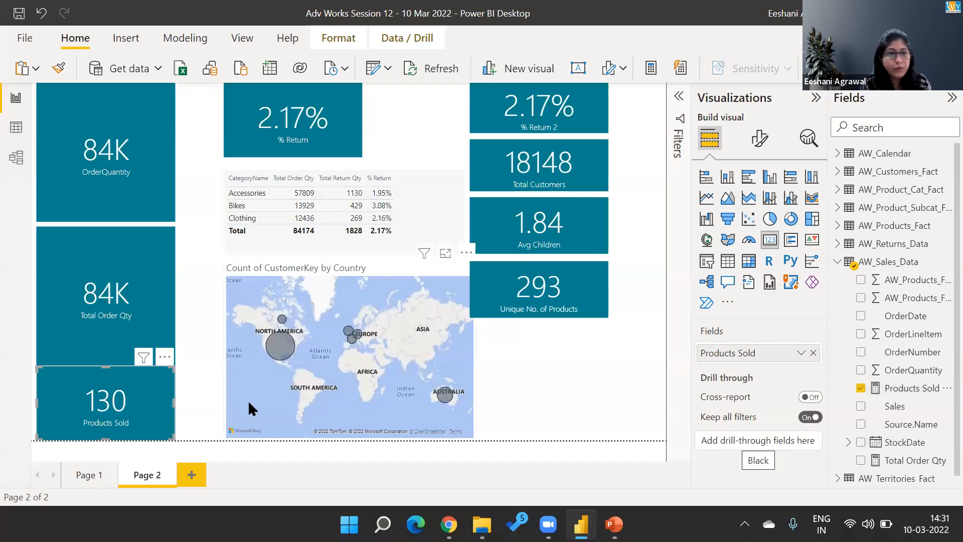
left_click_drag(248, 402, 510, 353)
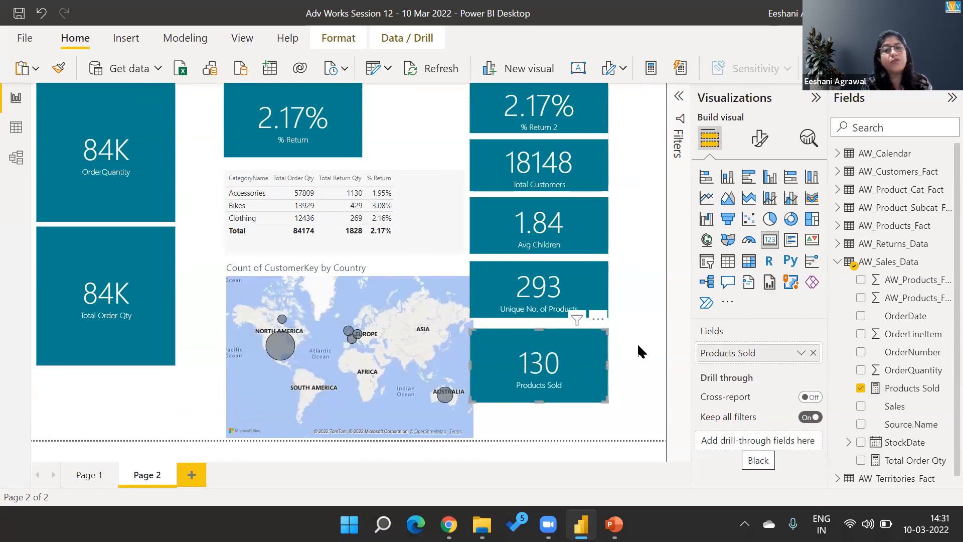
left_click(641, 351)
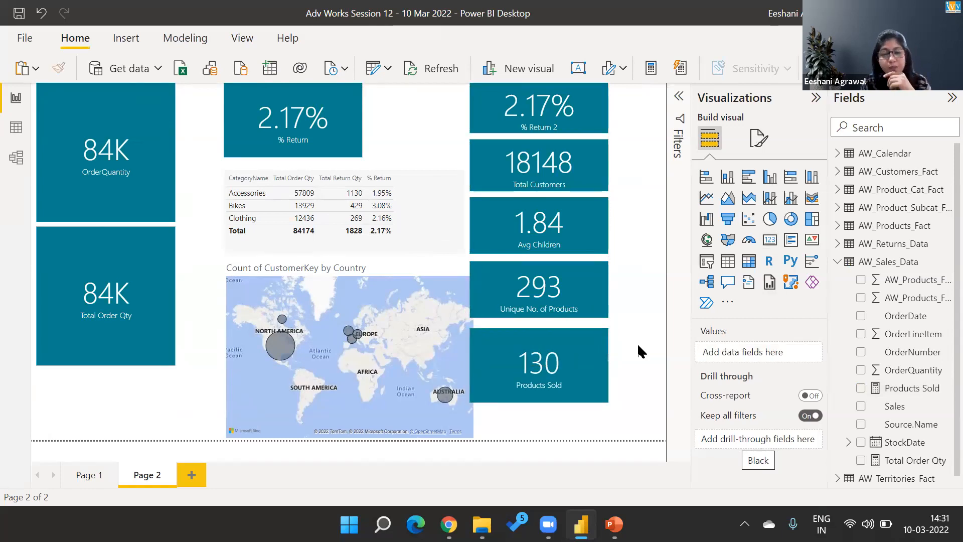
Nudge the Products Sold card slightly upward, closer to the Unique No. of Products card
left_click_drag(583, 363, 581, 363)
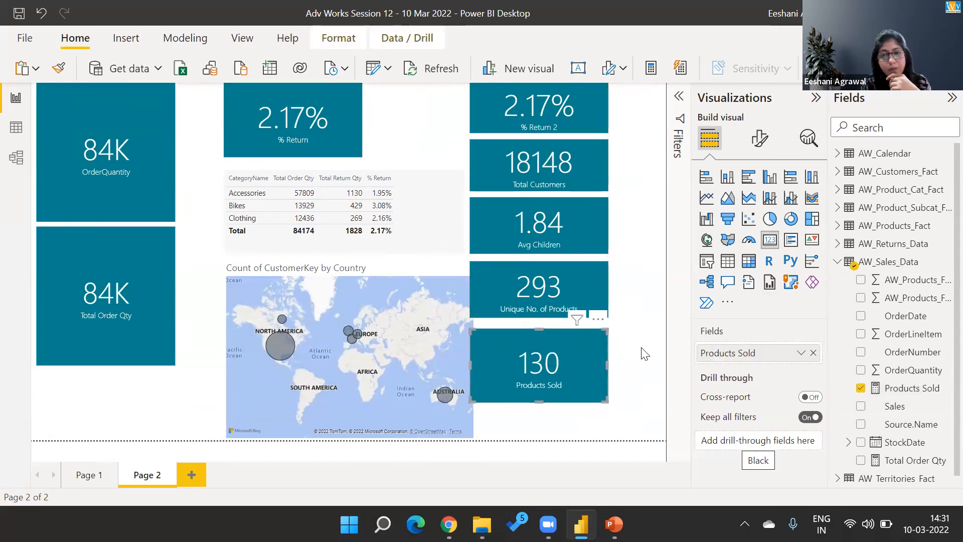
left_click(641, 349)
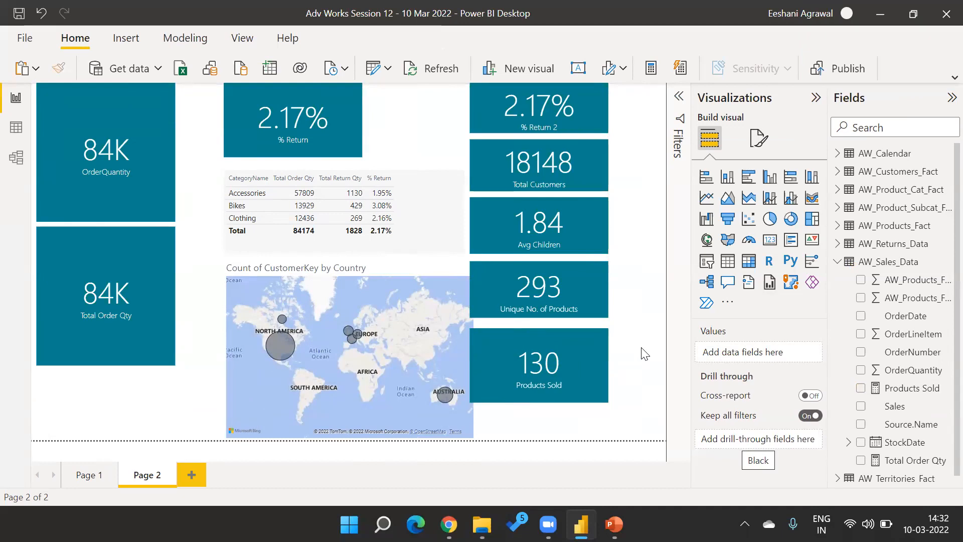
left_click(588, 359)
key("Up")
key("Up")
key("Up")
key("Up")
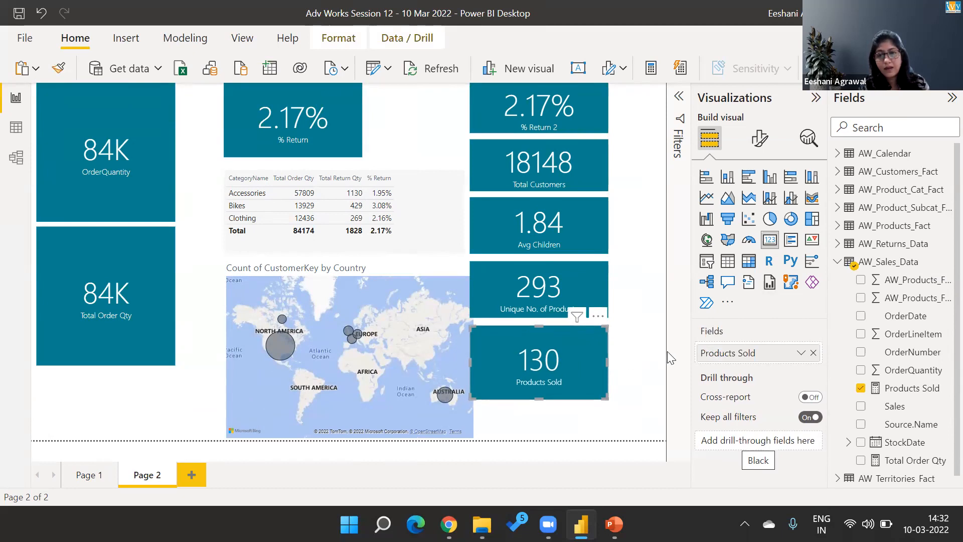
left_click(647, 358)
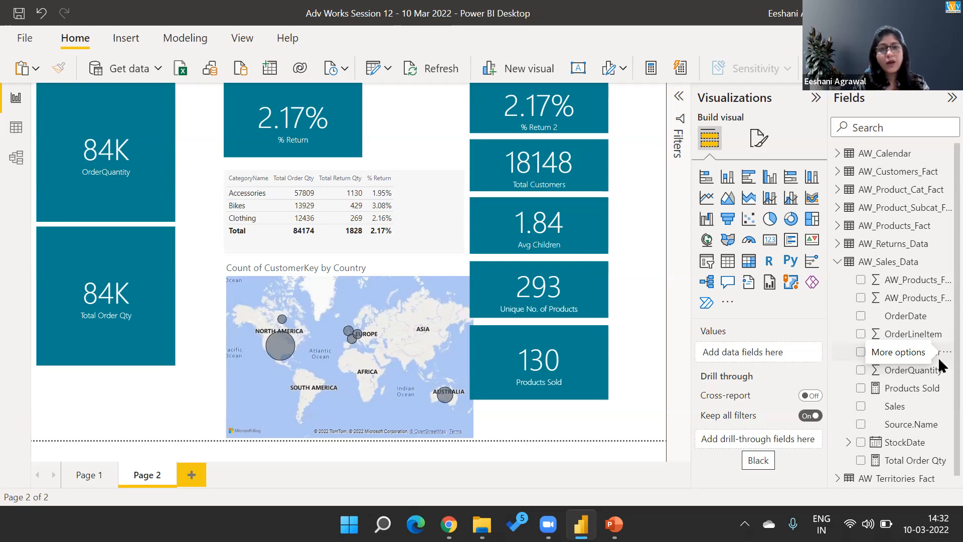
Switch to the PowerPoint slide show and reveal the bullets on the Common Function Categories slide
key("alt+Tab")
key("alt+Tab")
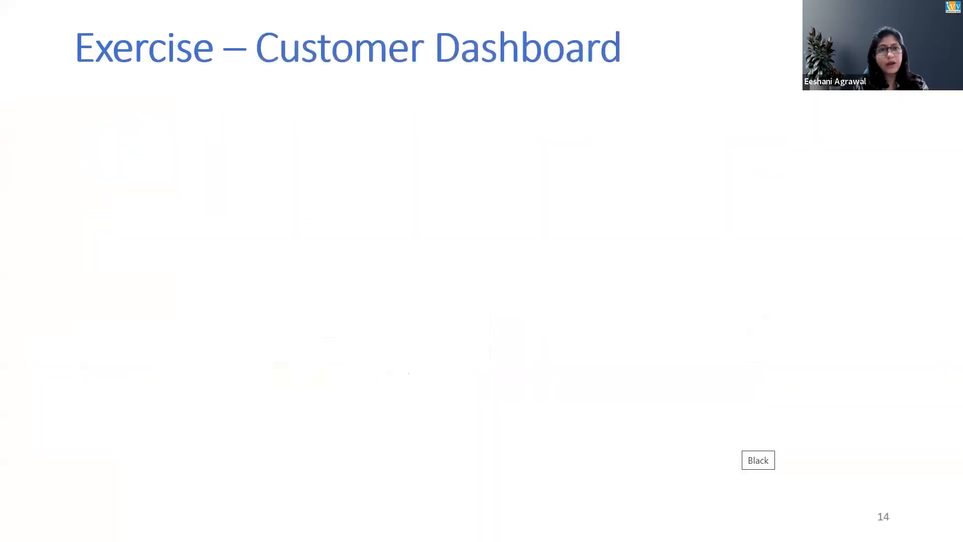
key("Right")
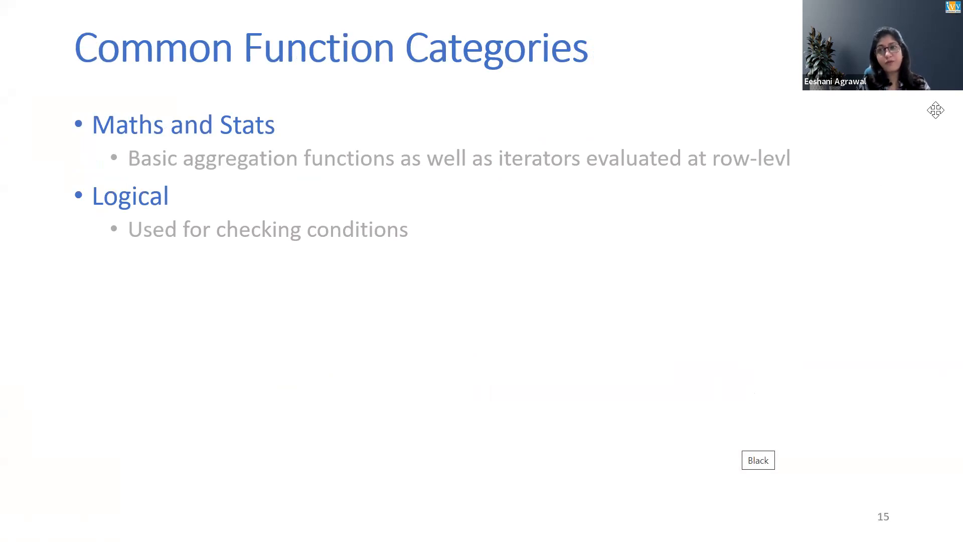
key("Right")
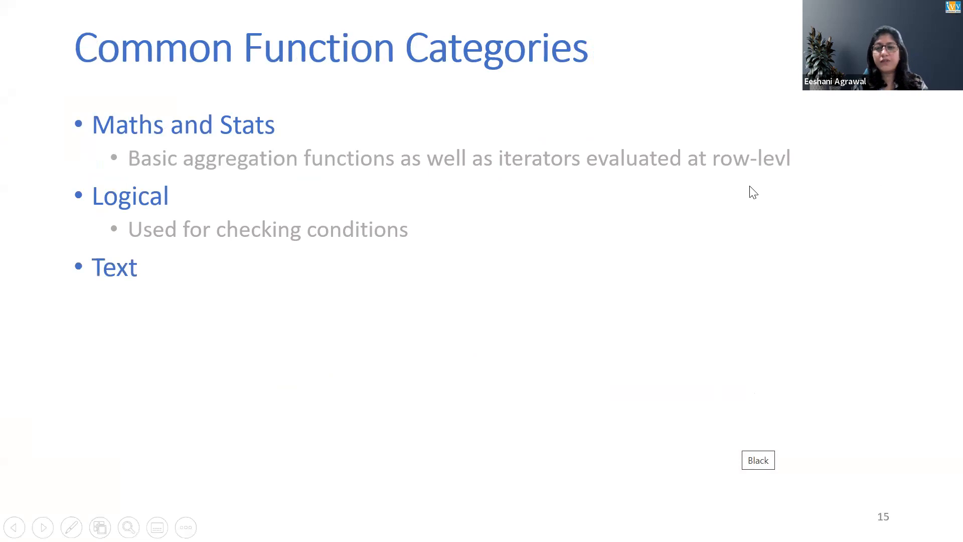
key("Right")
key("Right")
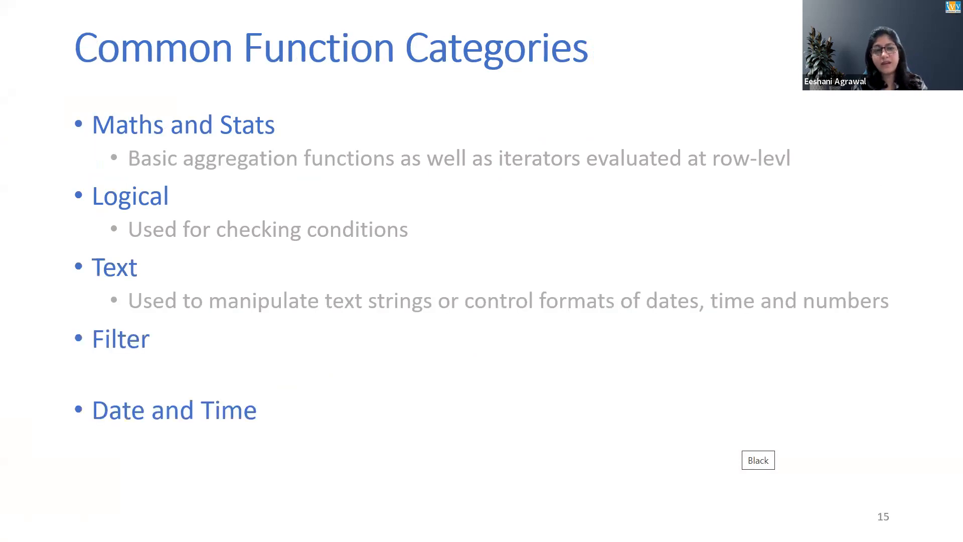
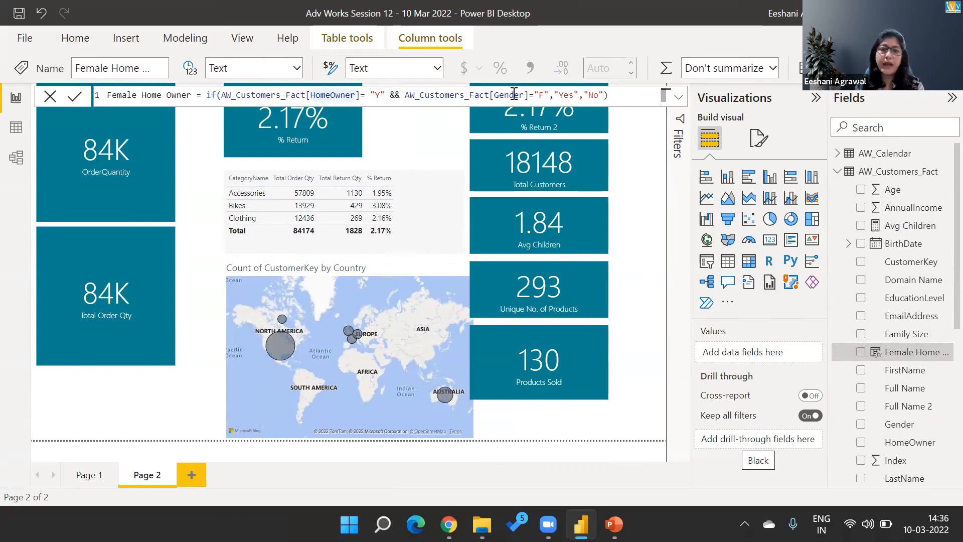
Replace the Female Home Owner column's formula with an IF function testing AW_Customers_Fact[HomeOwner]="Y"
left_click_drag(616, 97, 202, 92)
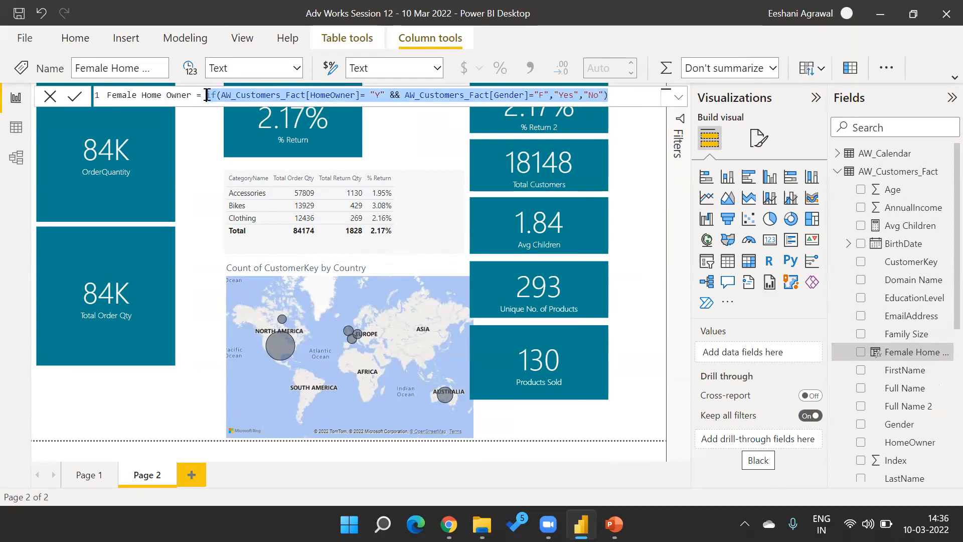
type("IF(")
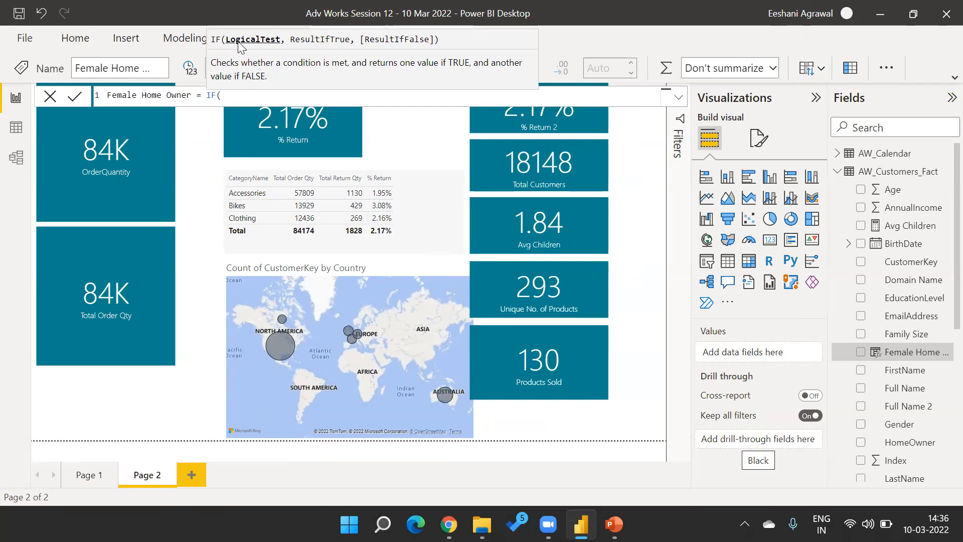
type("AW_Customers_Fact[HomeOwner]")
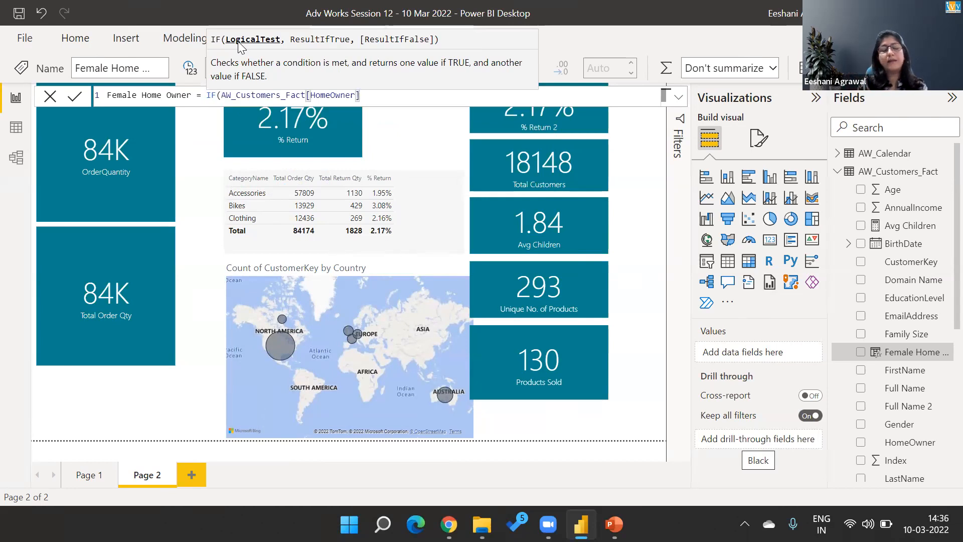
type("=\"Y\"")
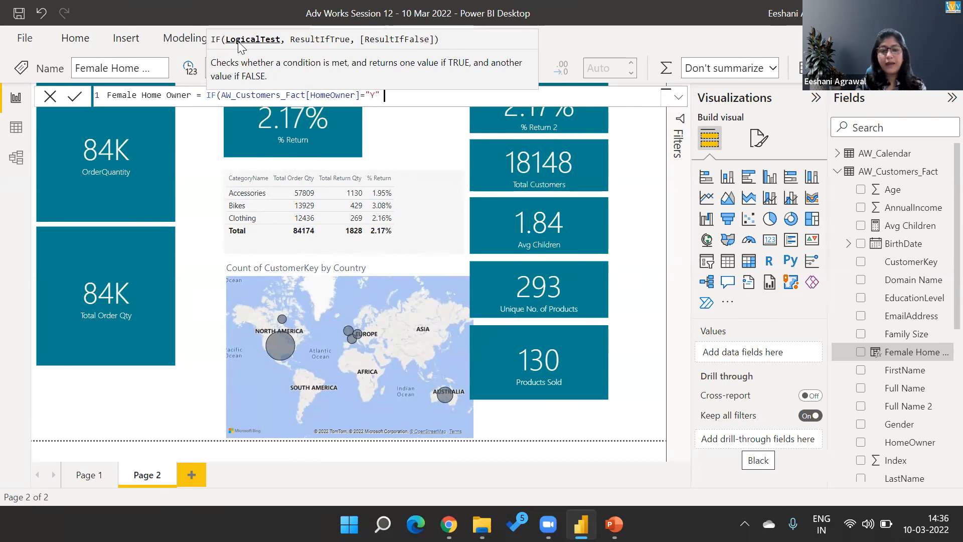
Extend the IF function's logical test with the condition && AW_Customers_Fact[Gender]="F"
type(" &&")
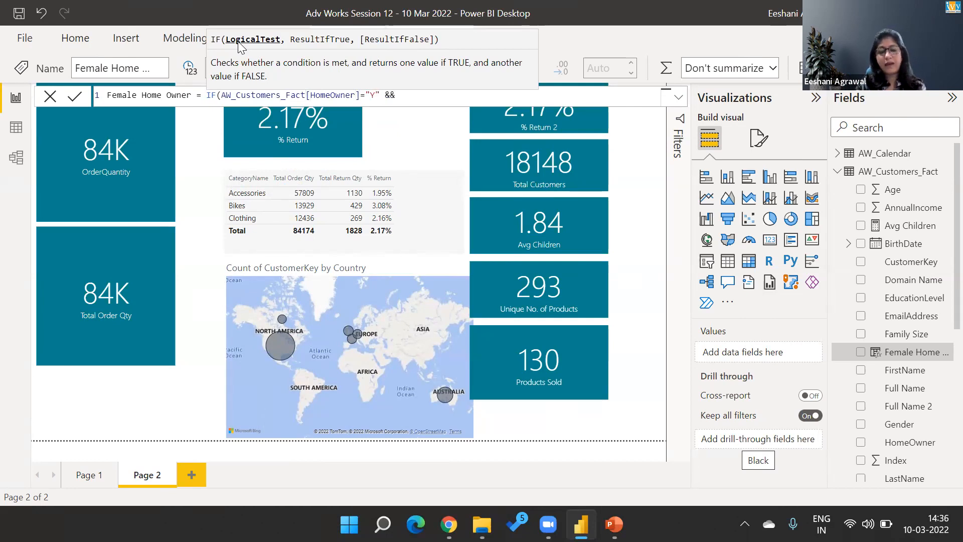
type(" gener")
key("Down")
key("Down")
key("Down")
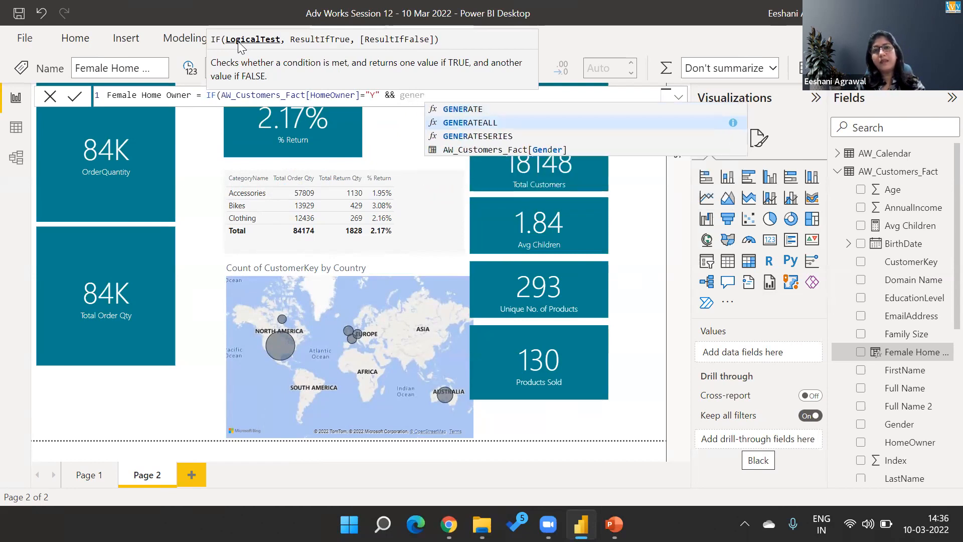
key("Tab")
type("=\"F\"")
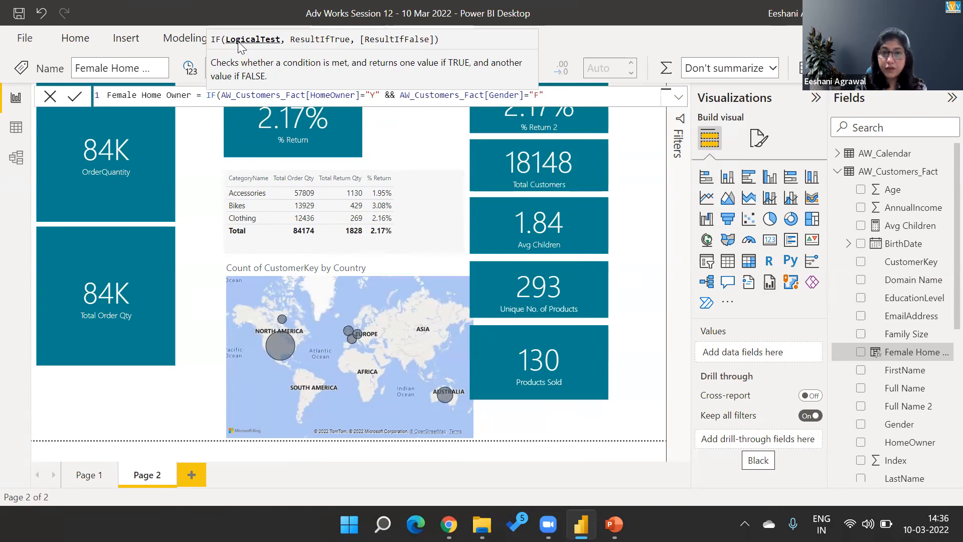
Complete the Female Home Owner IF formula with "Yes" as the true result and "No" as the false result, and commit it
type(",\"")
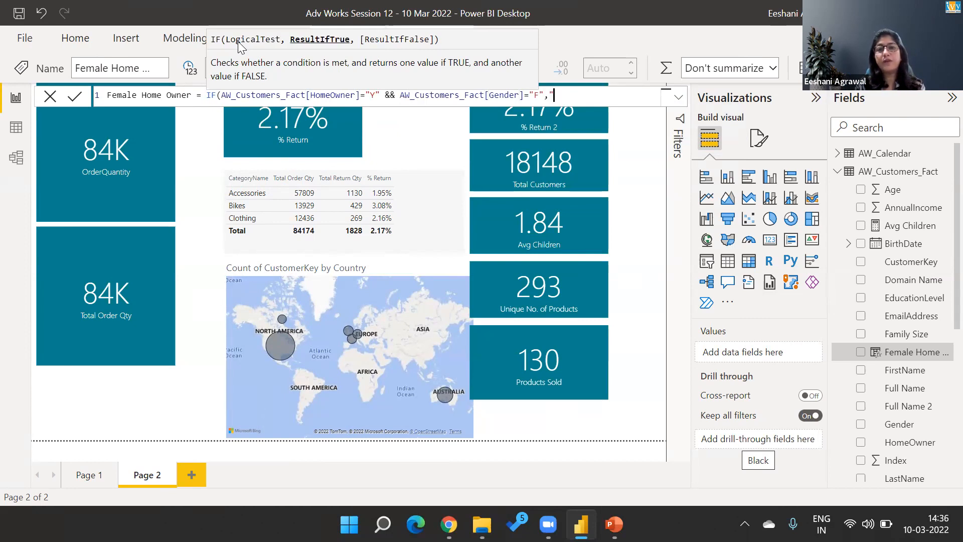
type("Yes\",")
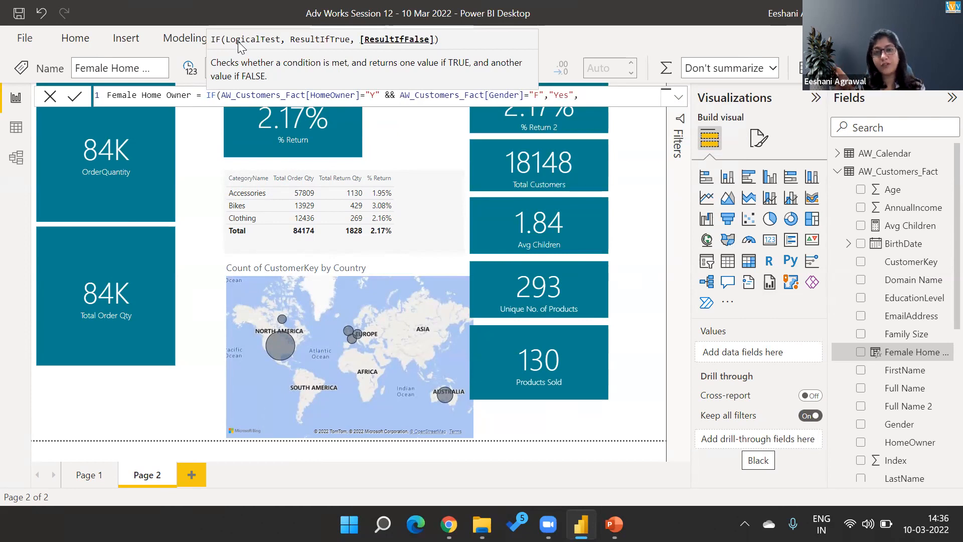
type("\"No\")")
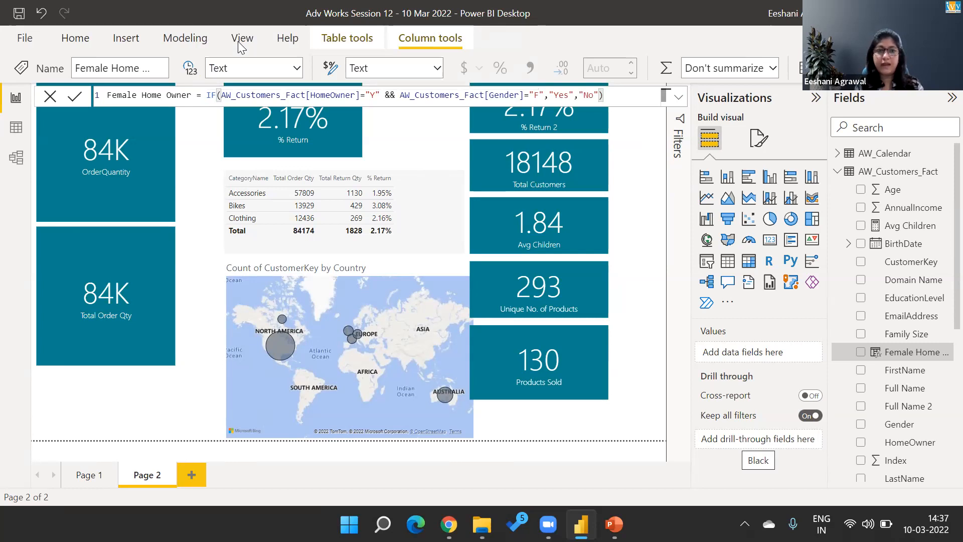
key("Return")
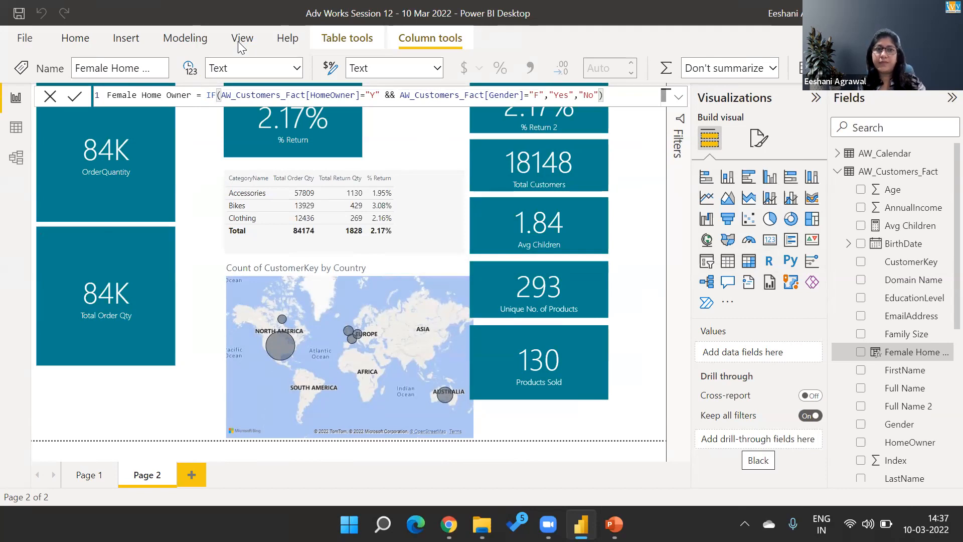
Compare the Female Home Owner calculated column with the Avg Children measure in the AW_Customers_Fact table
left_click(357, 97)
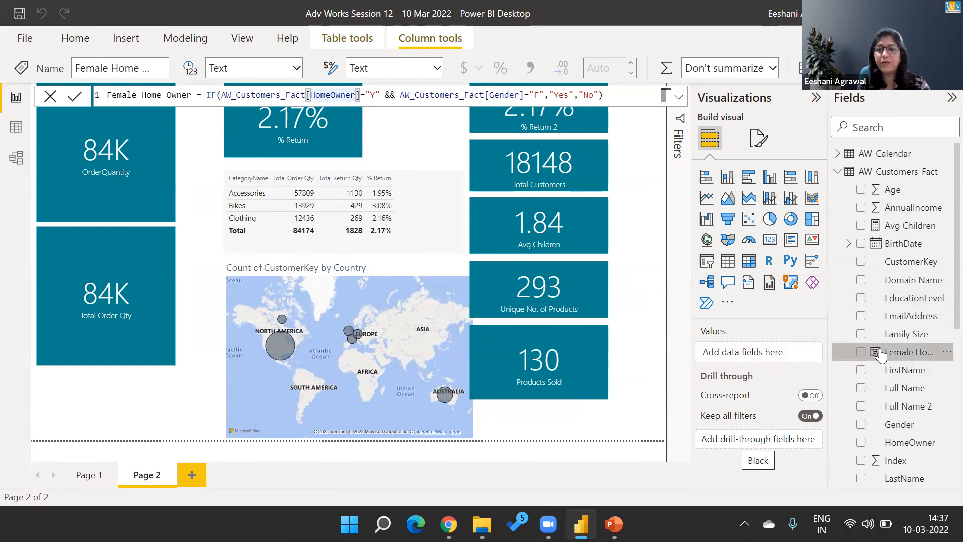
left_click(881, 231)
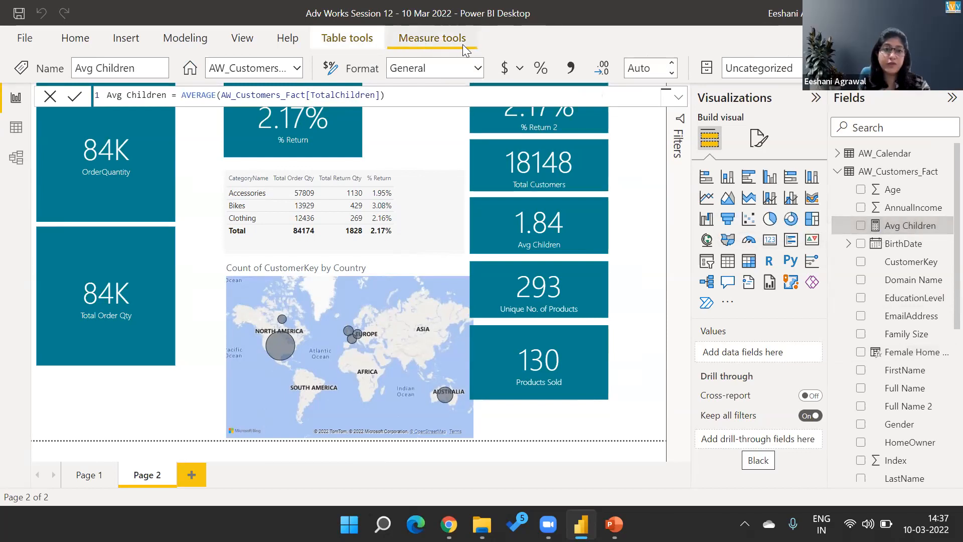
left_click(916, 356)
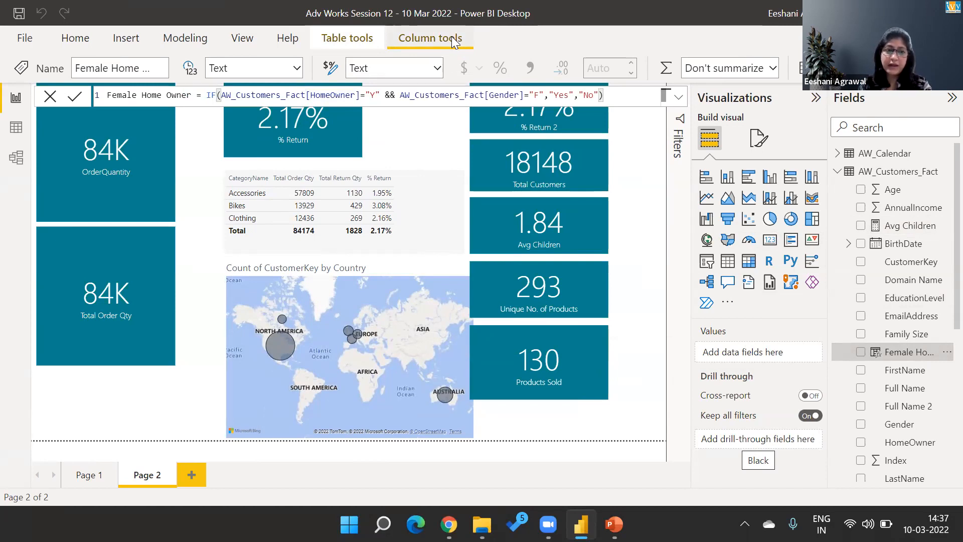
Examine the Female Home Owner column's values in the AW_Customers_Fact table data, and return to the report
left_click(16, 130)
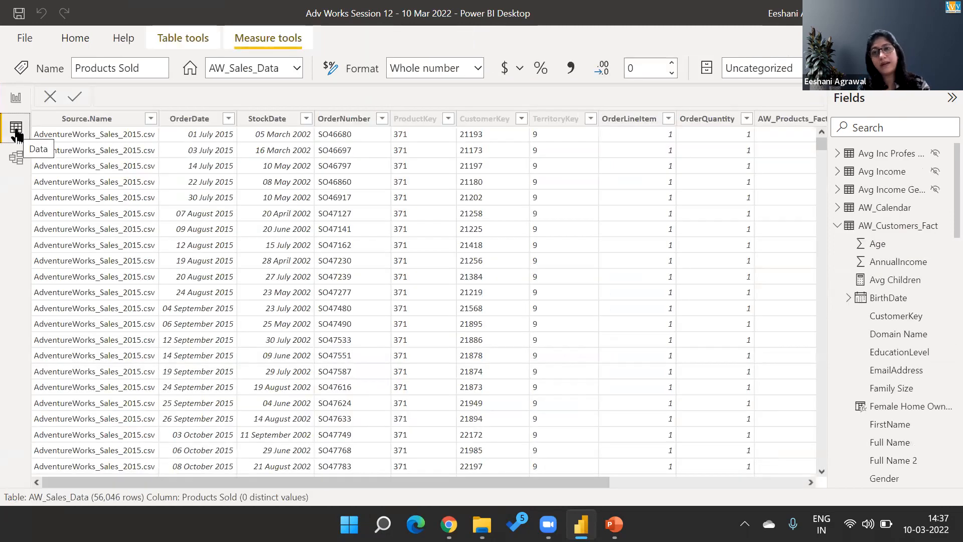
left_click(923, 225)
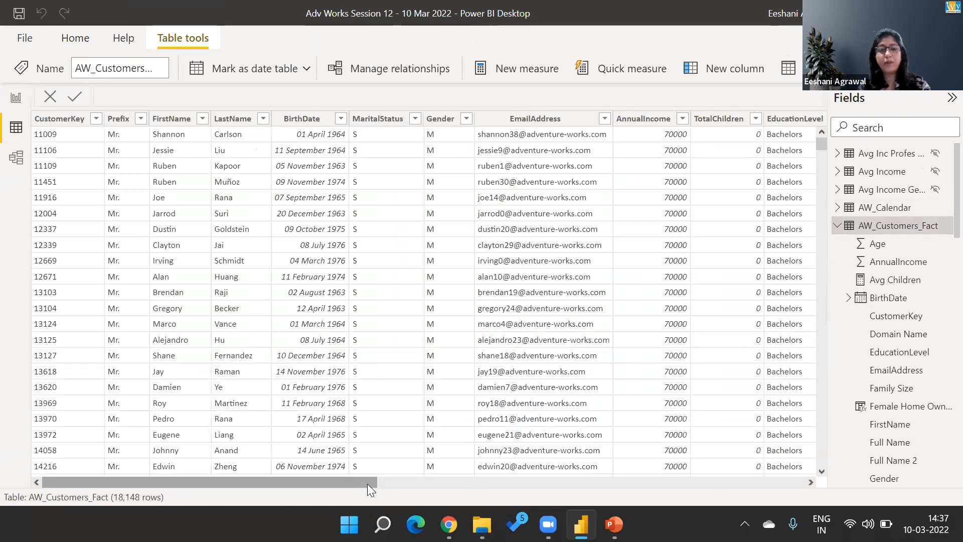
scroll(790, 495, "right", 10)
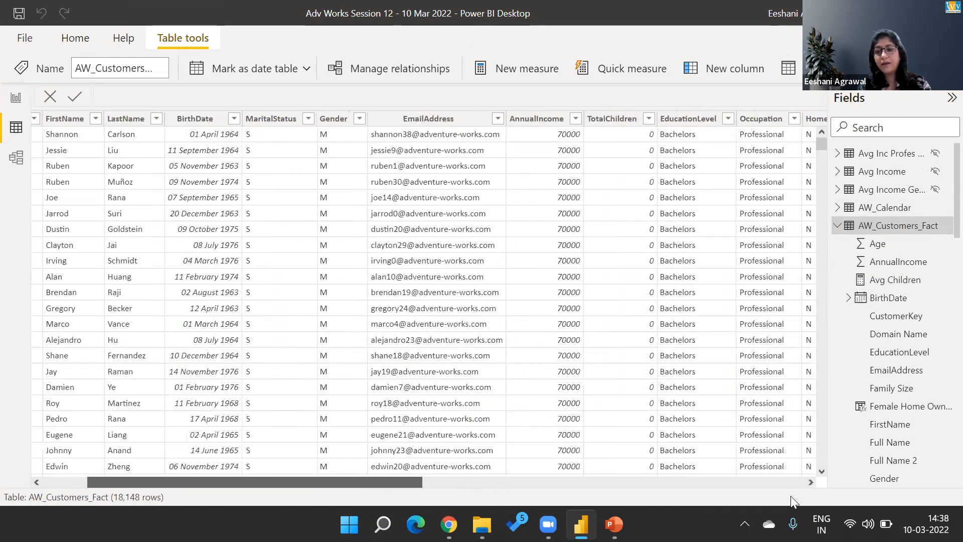
scroll(759, 260, "right", 2)
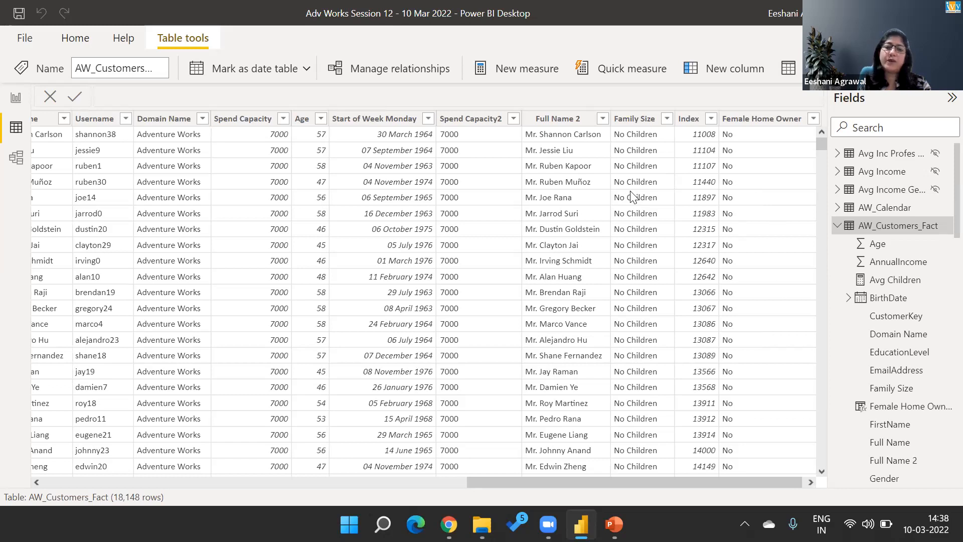
left_click(17, 100)
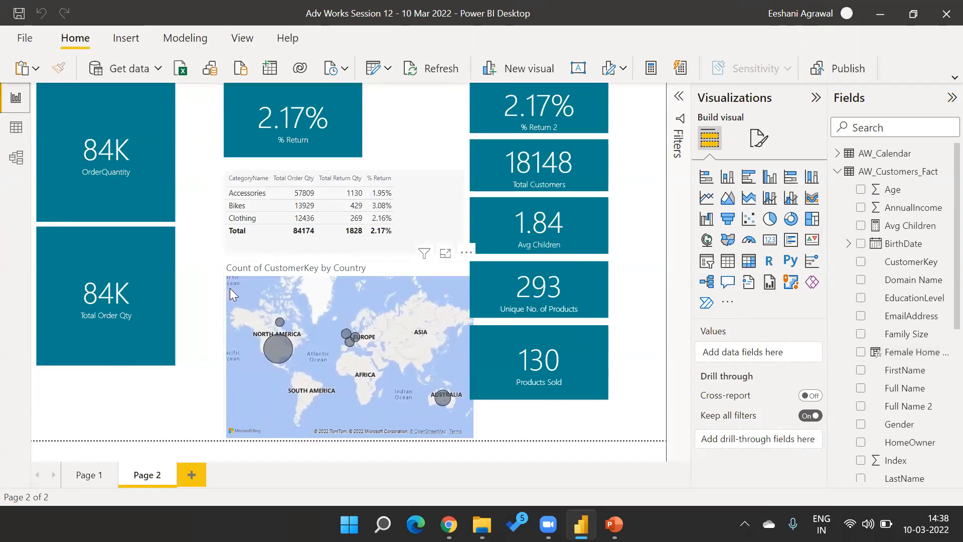
Move the Count of CustomerKey by Country map slightly up and left, and display the Female Home Owner column's formula
left_click(258, 266)
left_click_drag(257, 266, 225, 256)
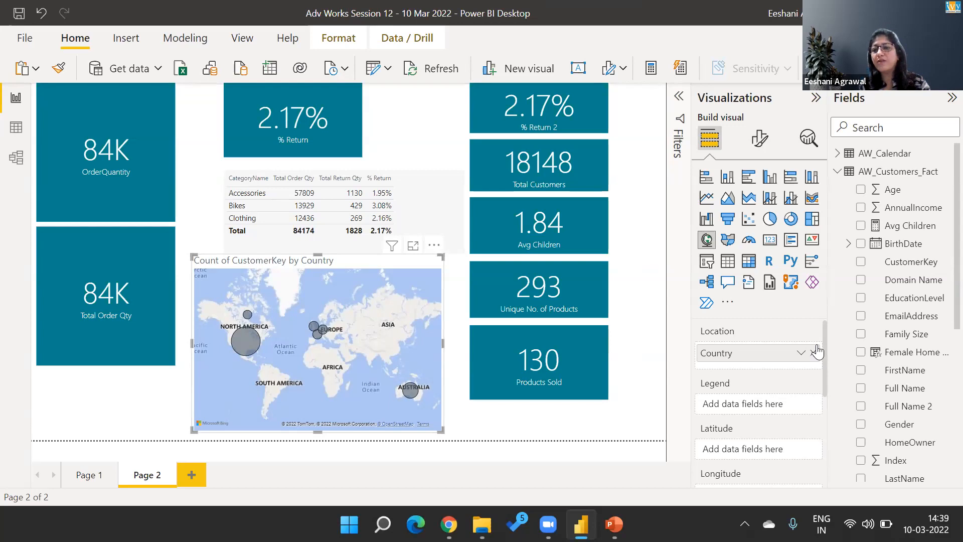
left_click(929, 355)
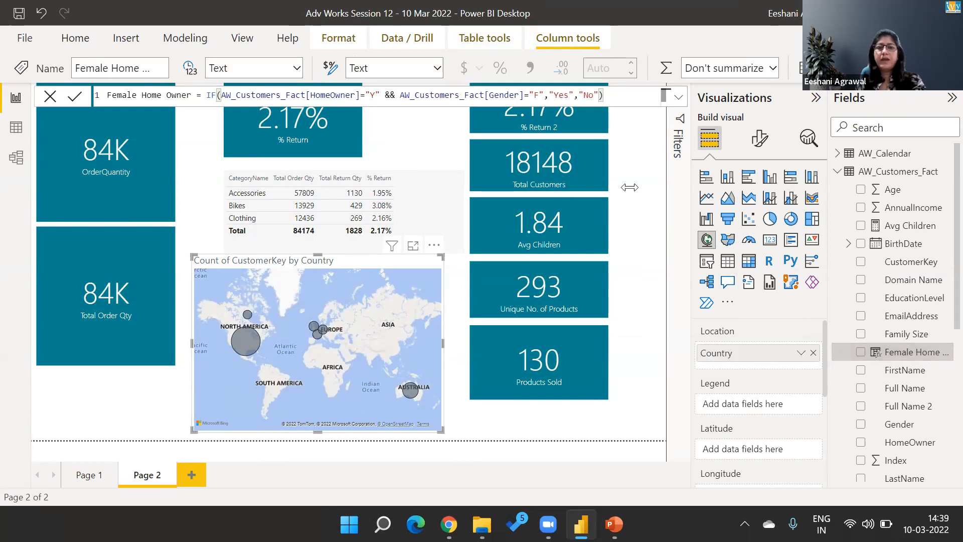
Switch to the PowerPoint slide show and reveal the AND heading and its description on the Logical Functions #2 slide
key("super+Tab")
key("Right")
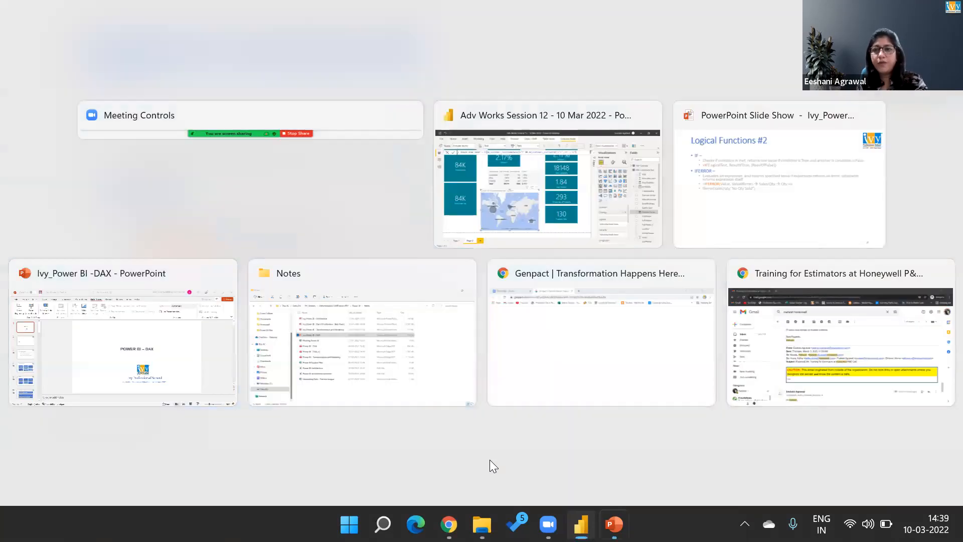
key("Return")
key("Right")
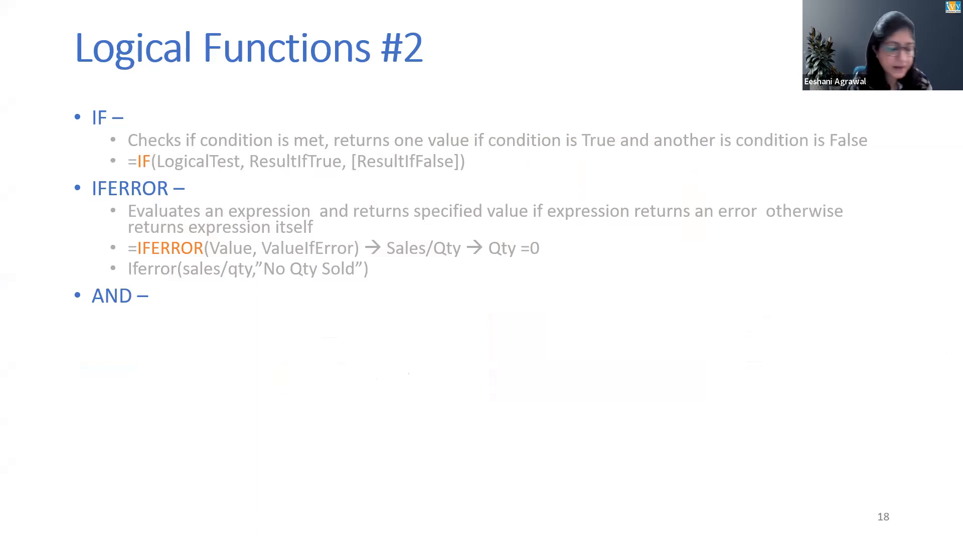
key("Right")
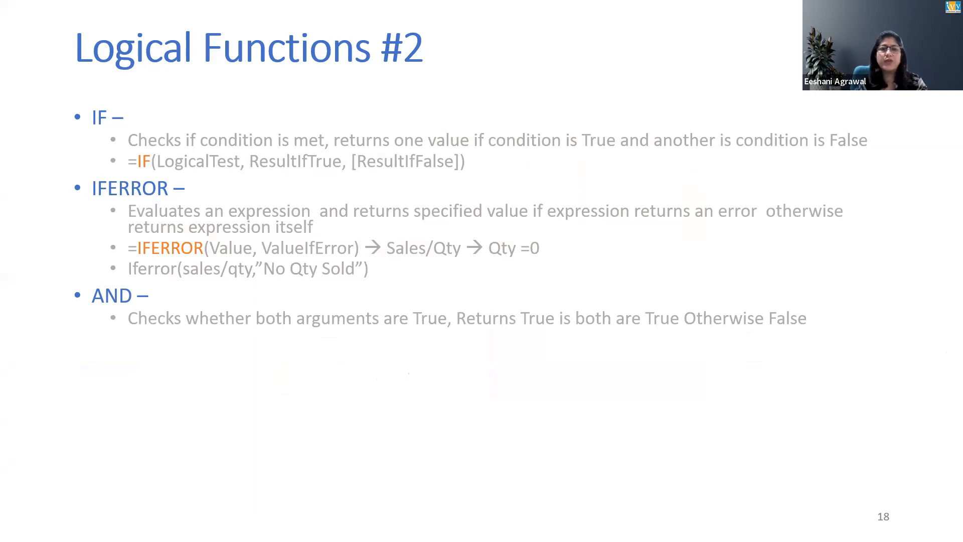
Switch back to Power BI, open an AND function inside the Female Home Owner IF, and replace the && operator with a comma
key("alt+Tab")
key("alt+Tab")
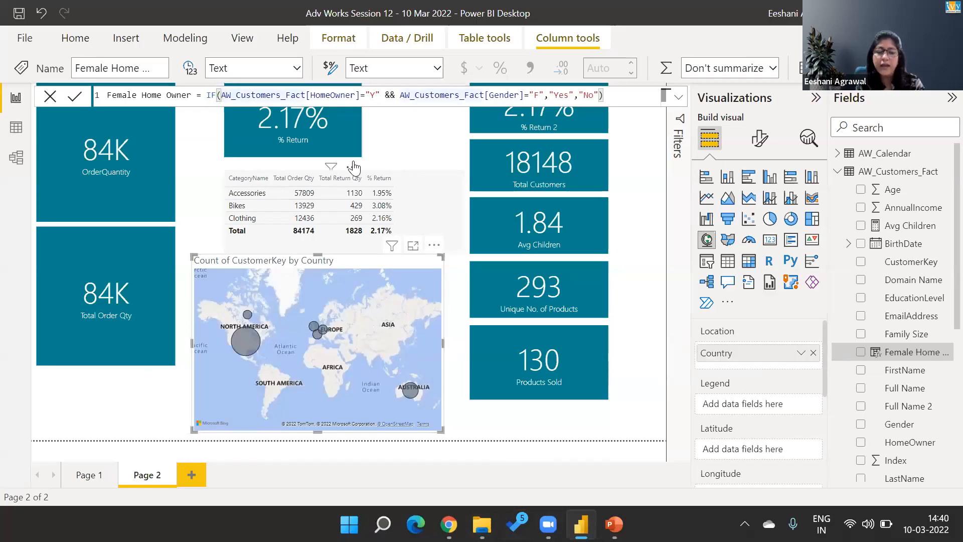
type("and")
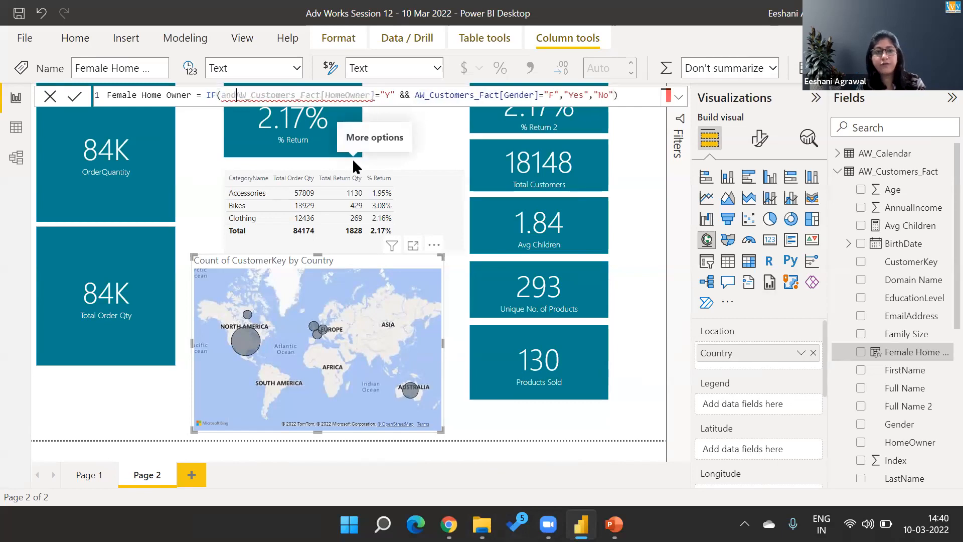
type("(")
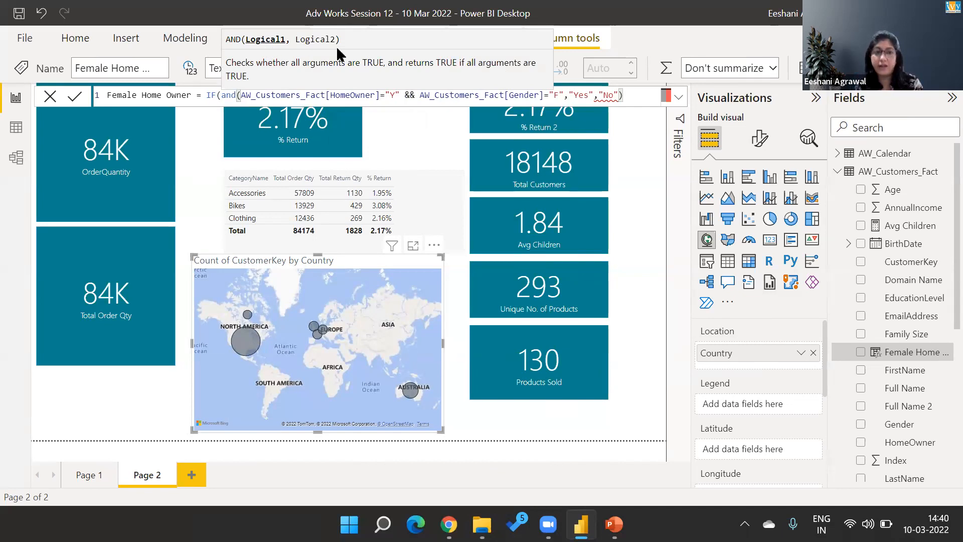
left_click(416, 95)
key("BackSpace")
key("BackSpace")
key("BackSpace")
type(",")
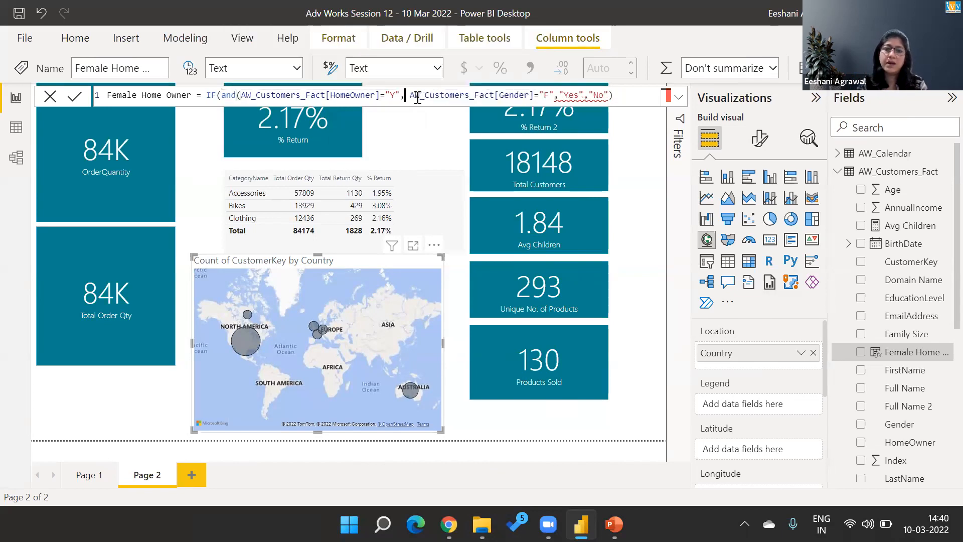
Close the AND function after the Gender="F" condition and commit the Female Home Owner formula
left_click(555, 96)
type(")")
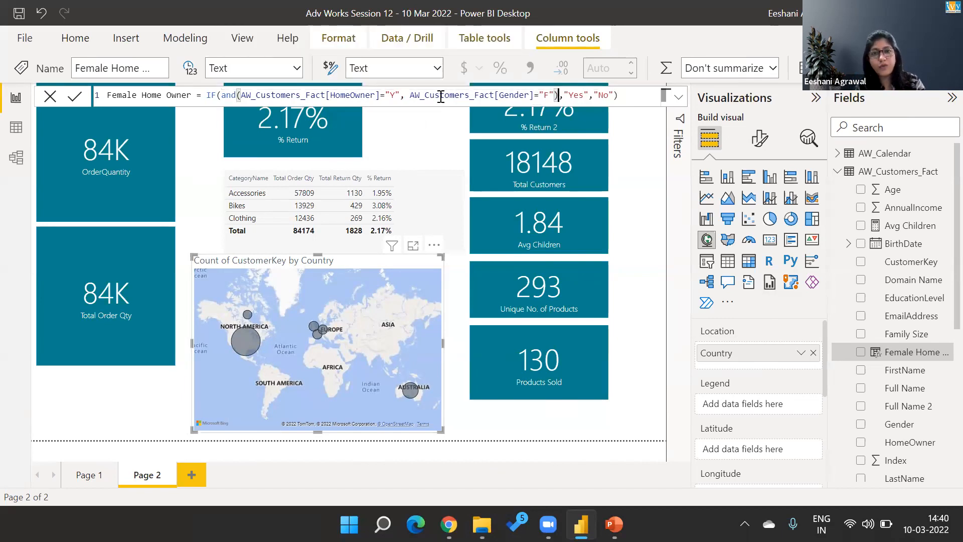
left_click(585, 94)
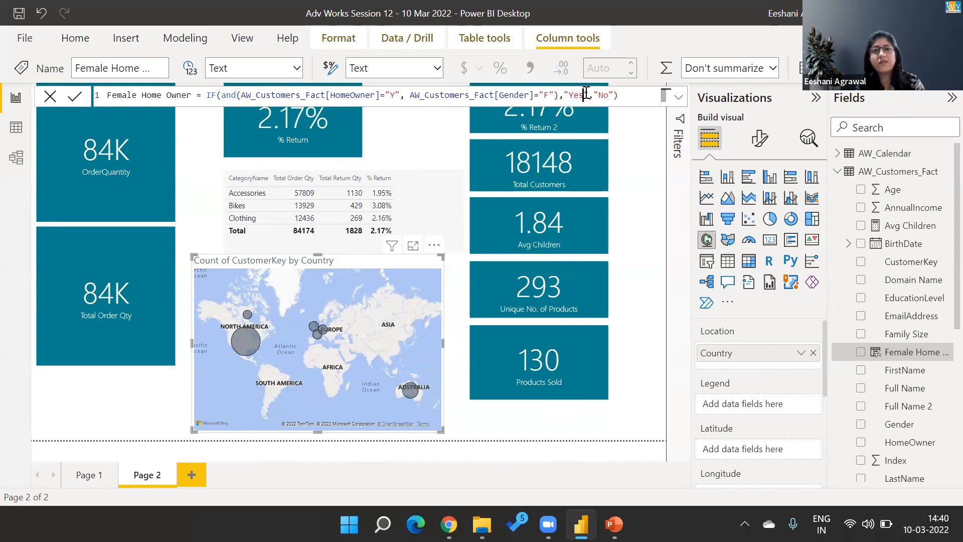
left_click(625, 102)
key("Return")
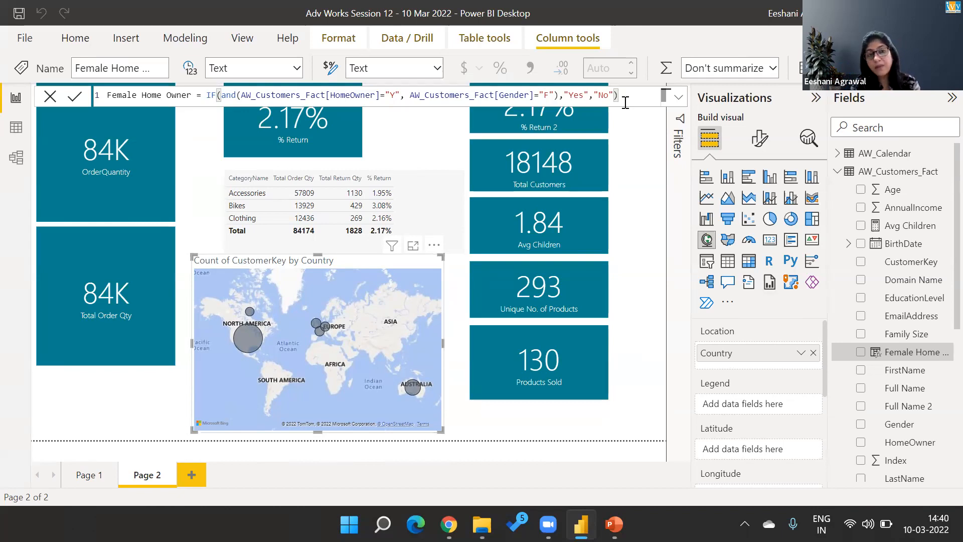
Switch to the PowerPoint slide show and reveal the remaining AND bullets plus the OR heading and description
key("alt+Tab")
key("Right")
key("Right")
key("Right")
key("Right")
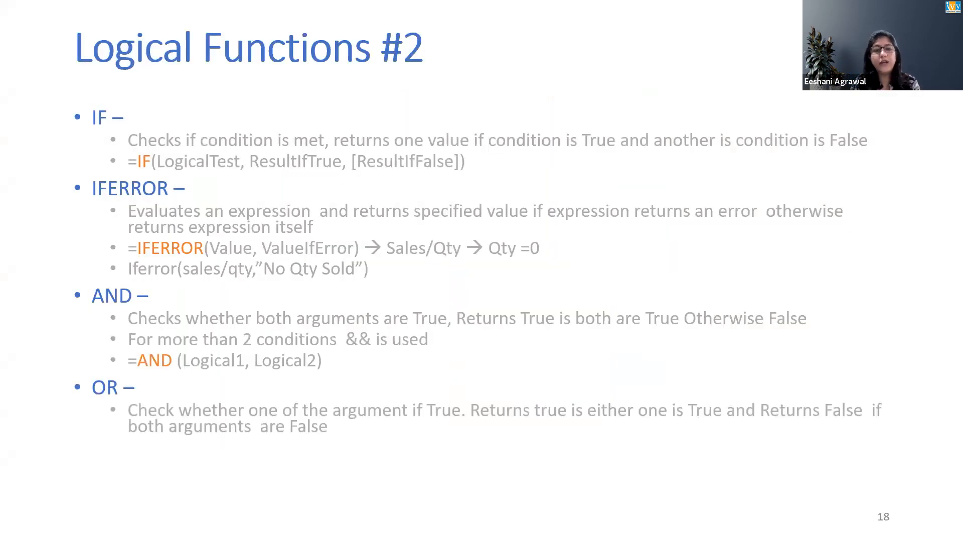
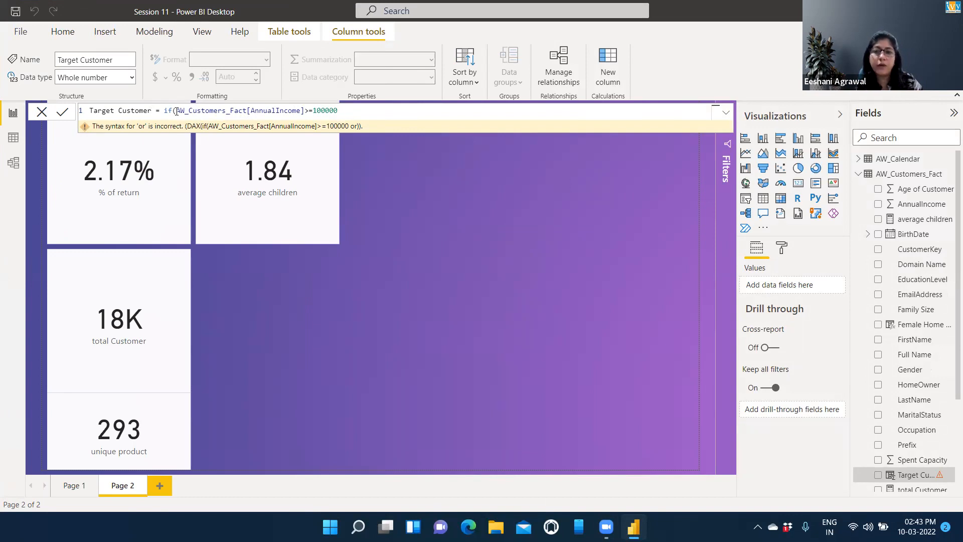
Open an OR function inside the Target Customer formula's IF, before the AnnualIncome condition
left_click(177, 111)
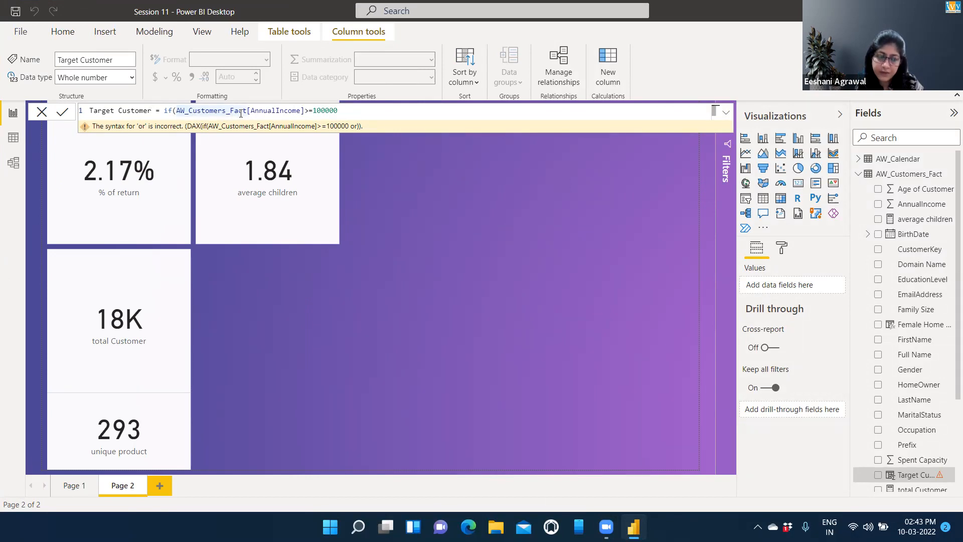
type("or")
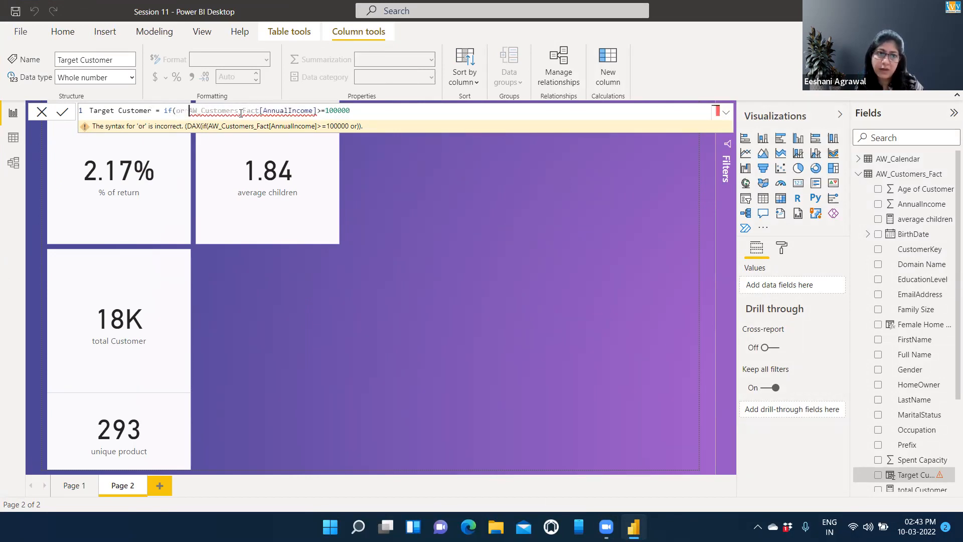
key("BackSpace")
type("(")
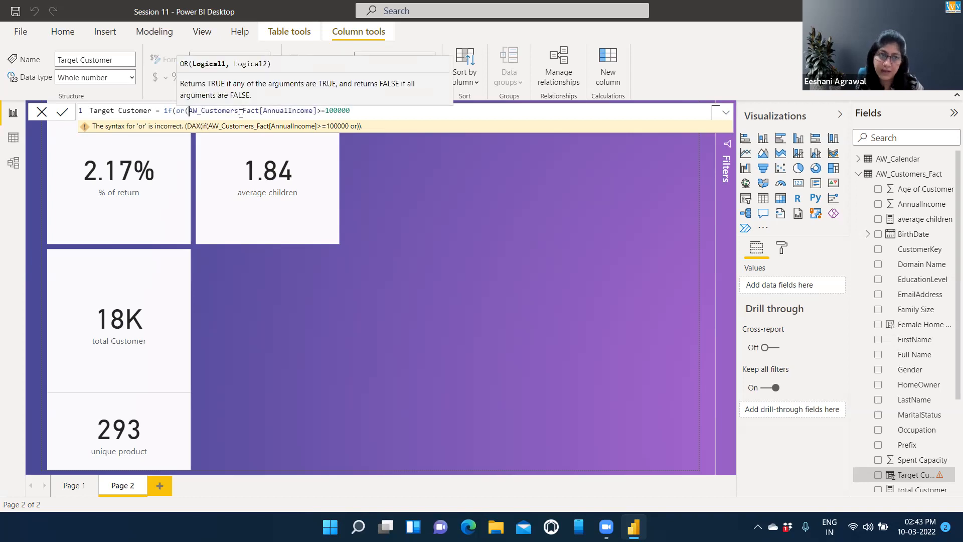
Add AW_Customers_Fact[TotalChildren]>1 as the second OR condition in the Target Customer formula and close the OR function
left_click(362, 111)
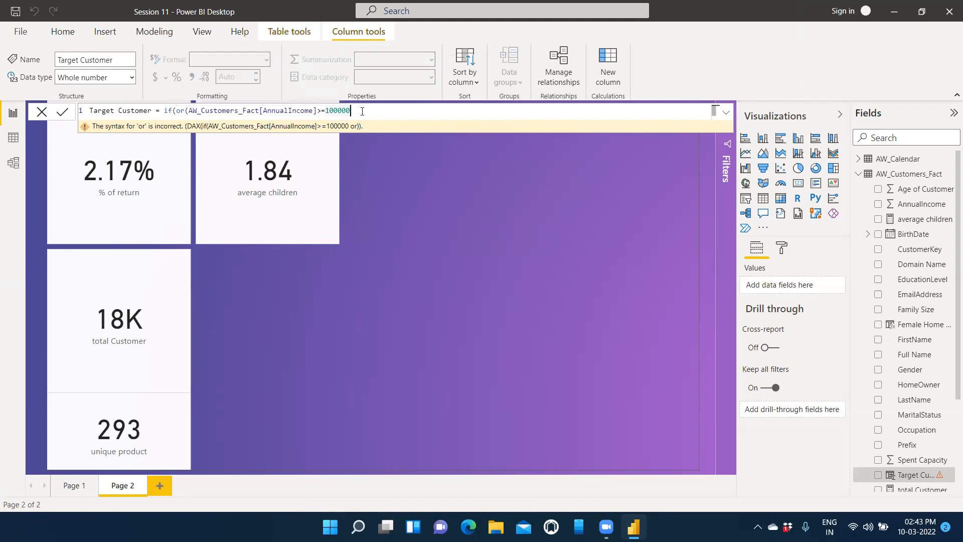
type(",")
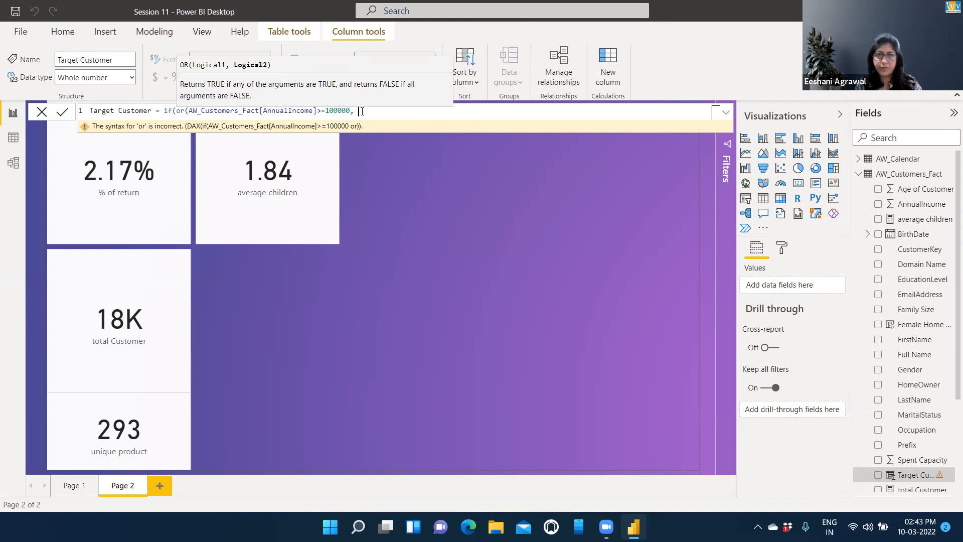
type("Total")
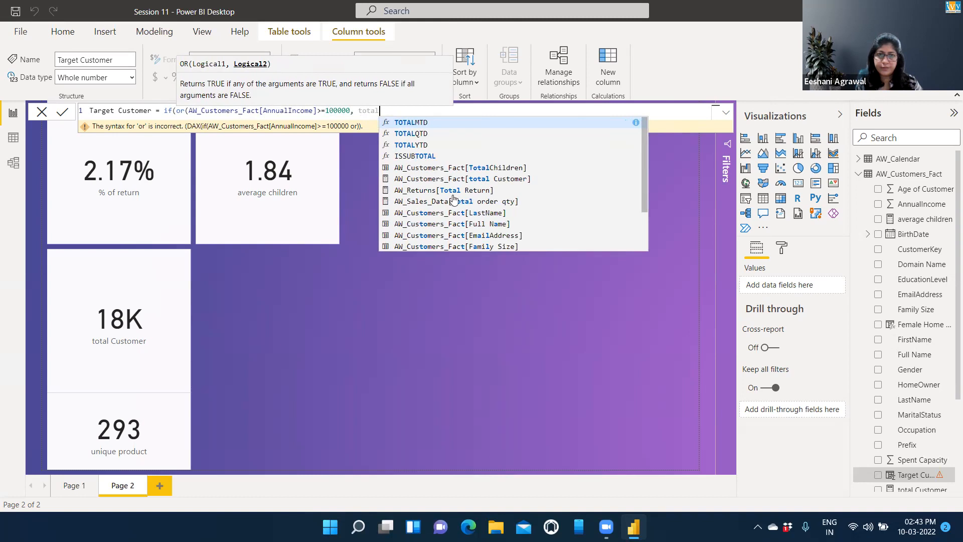
scroll(459, 203, "down", 1)
scroll(459, 203, "down", 1)
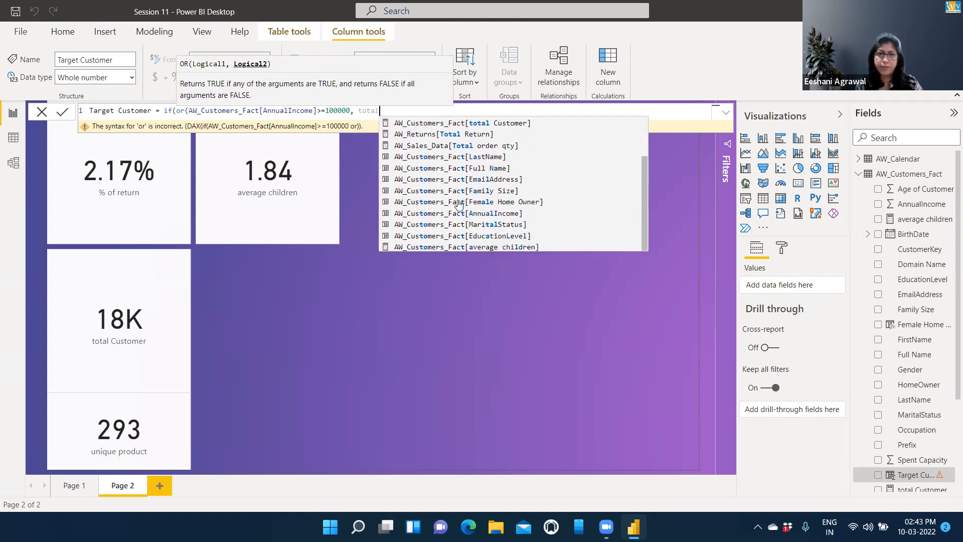
scroll(459, 203, "up", 1)
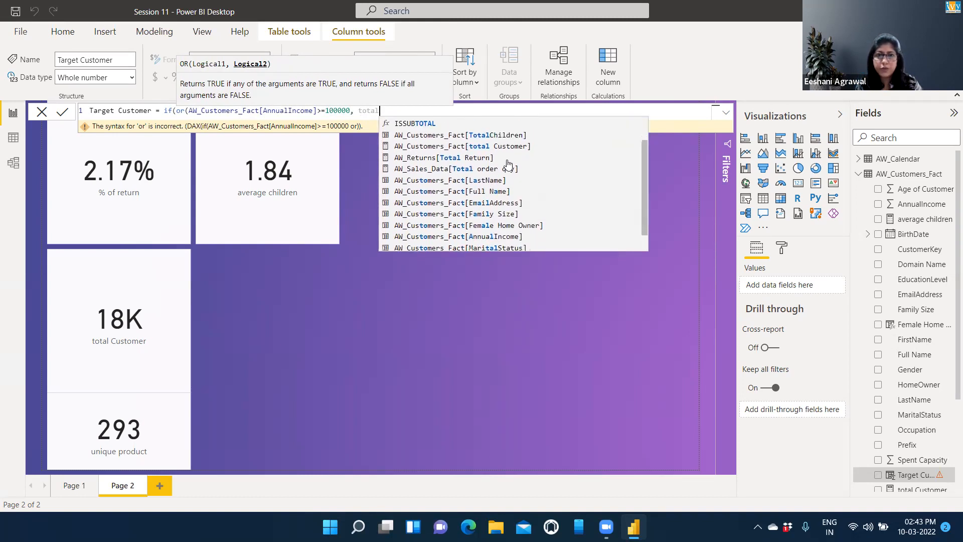
left_click(494, 136)
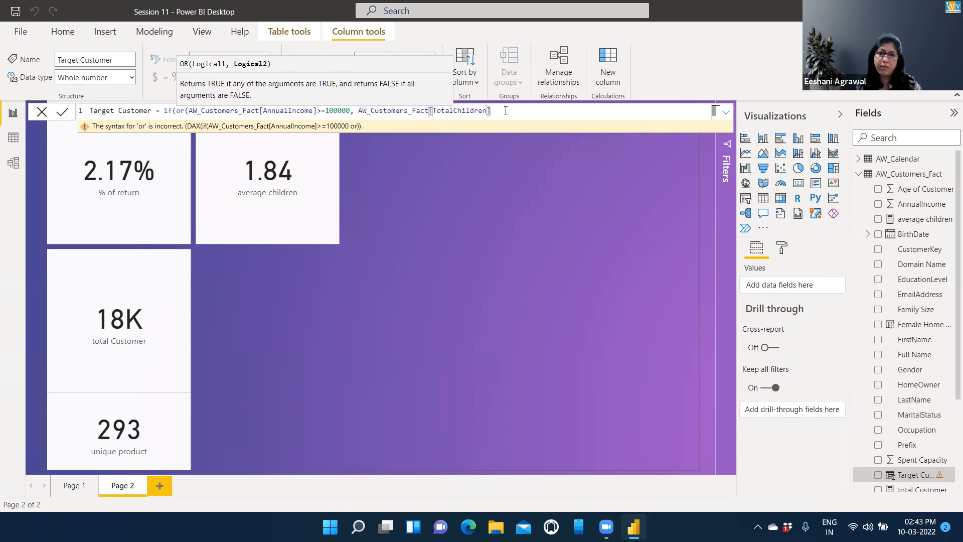
type(">")
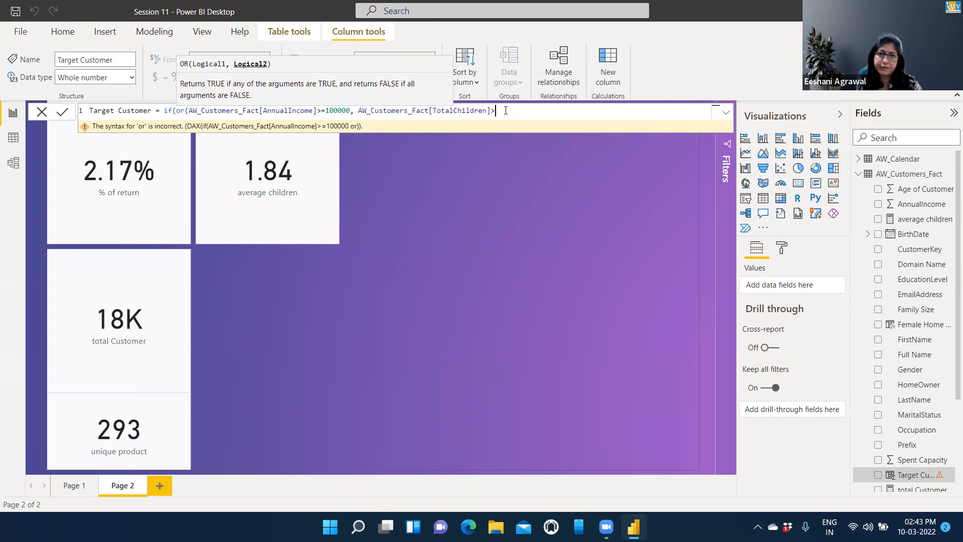
type("1")
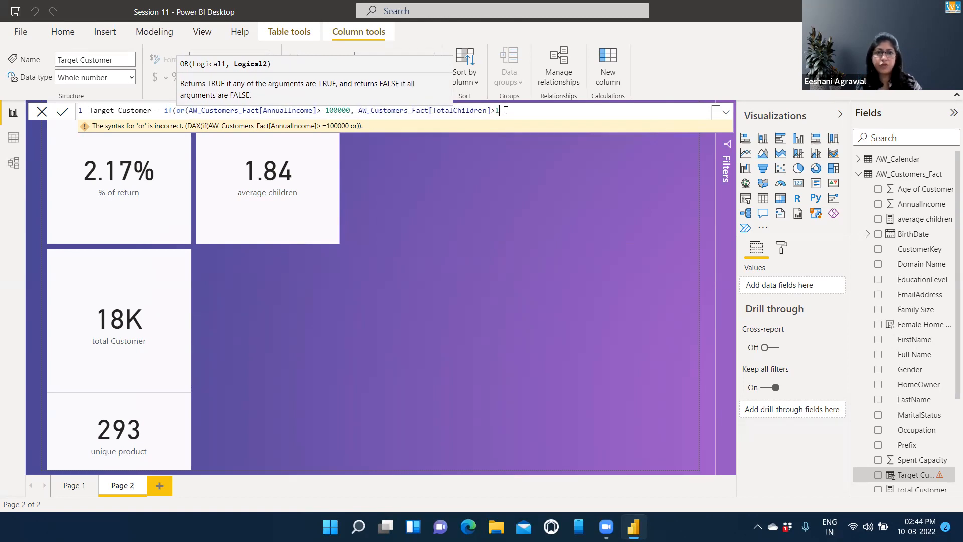
type(")")
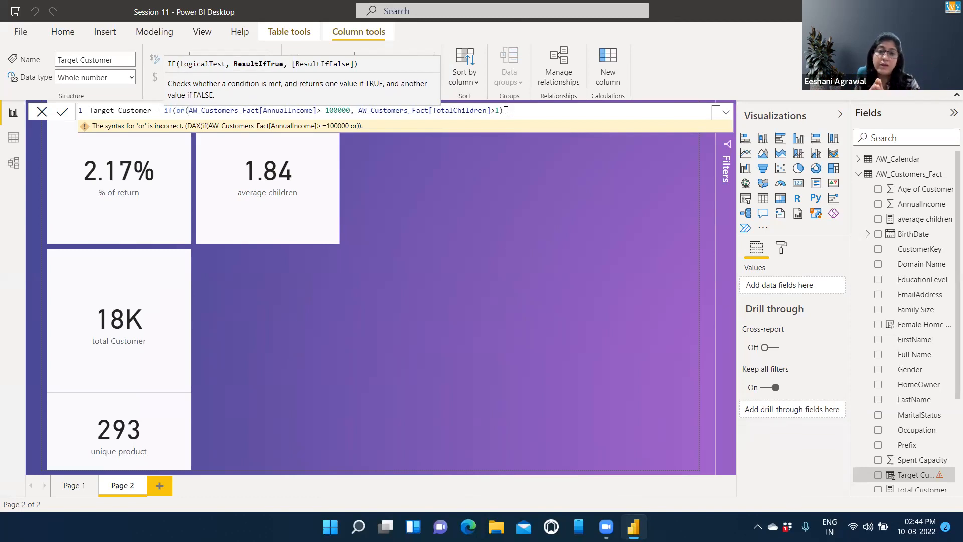
Make the IF return "Target" when true and "Not Target" when false, and commit the Target Customer formula
type("\"Target\", \"Not TArget\"")
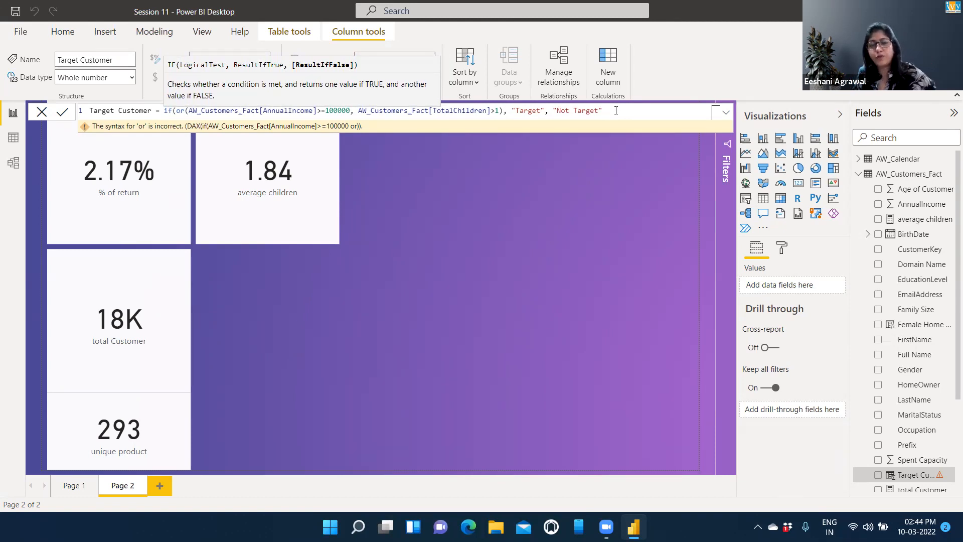
type(")")
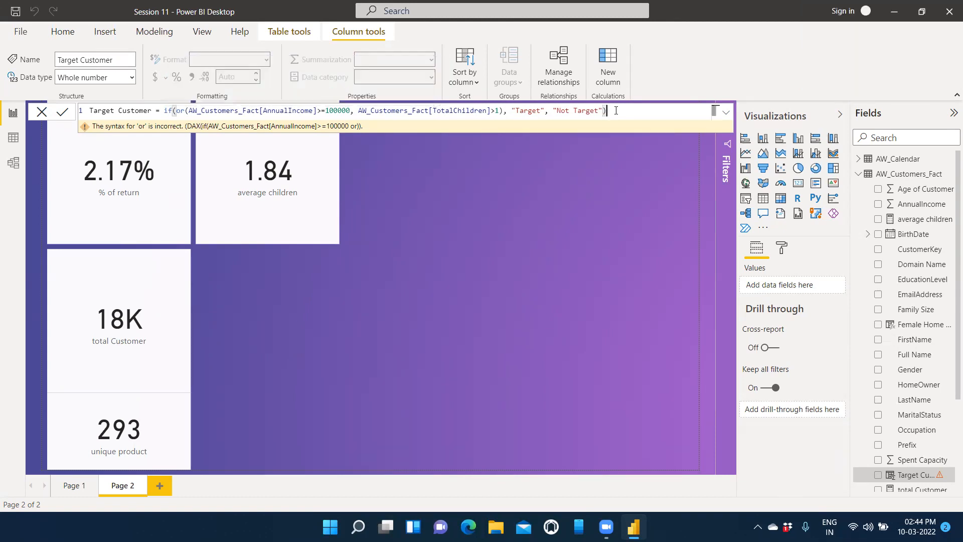
left_click(641, 242)
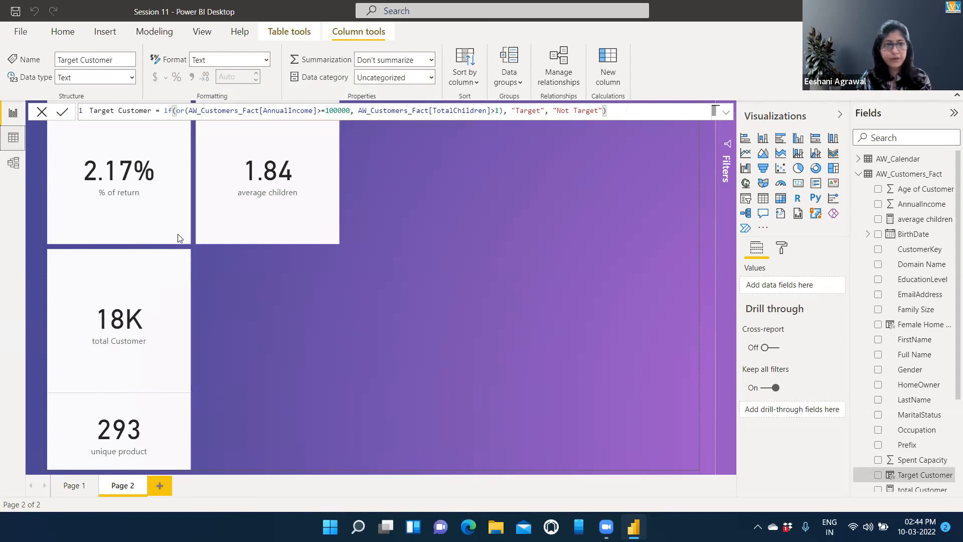
View the Target Customer column in the table data and check its distinct values in the filter list
left_click(13, 141)
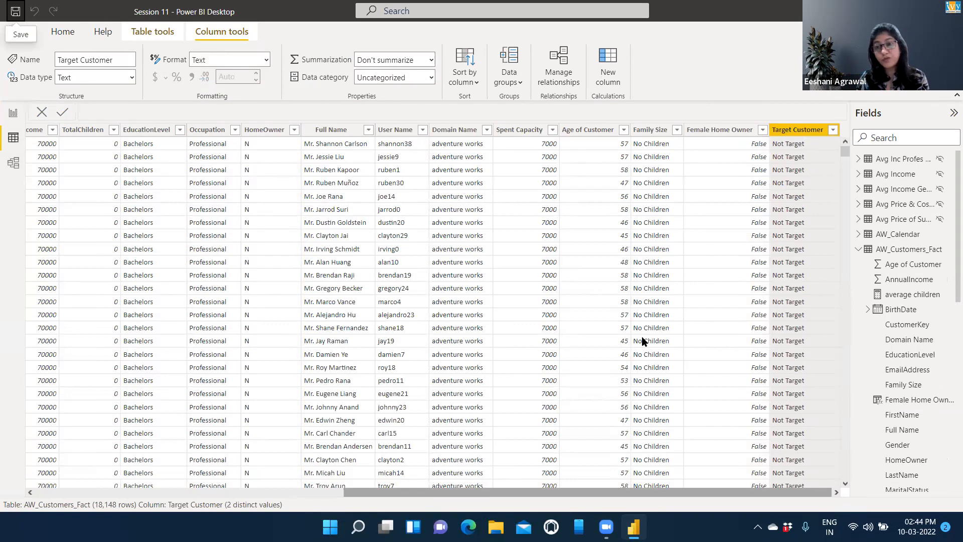
left_click(833, 131)
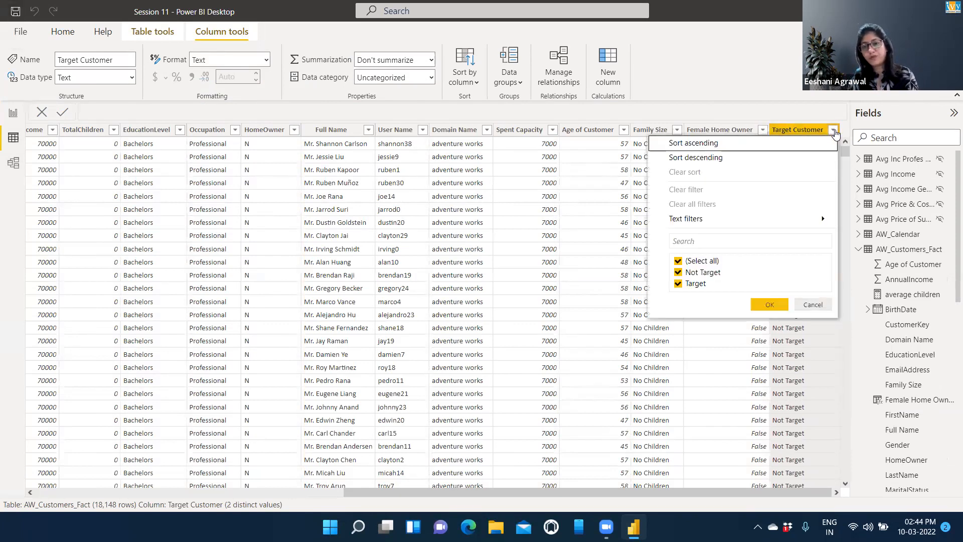
left_click(770, 303)
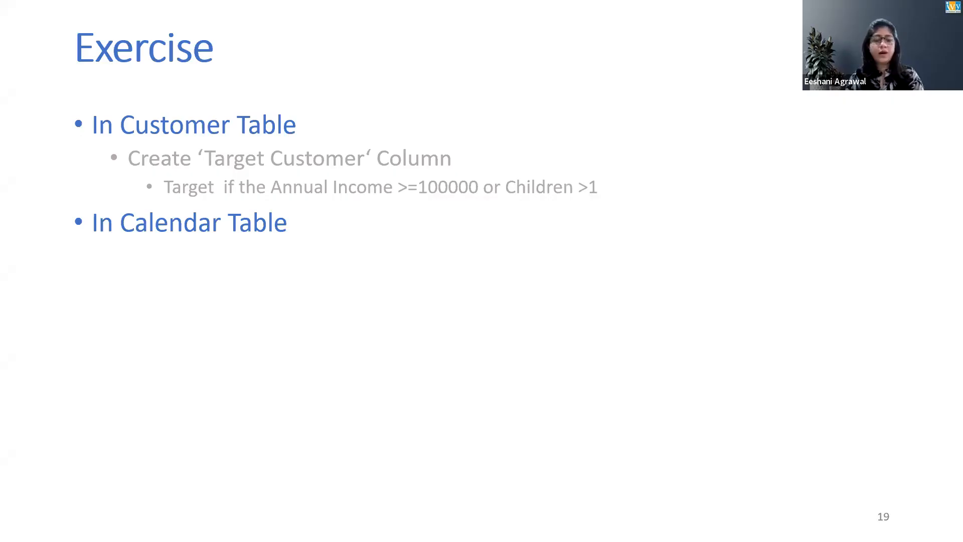
Reveal the Calendar Table exercise bullets on adding a day of the week column and a Weekday or Weekend column
left_click(447, 313)
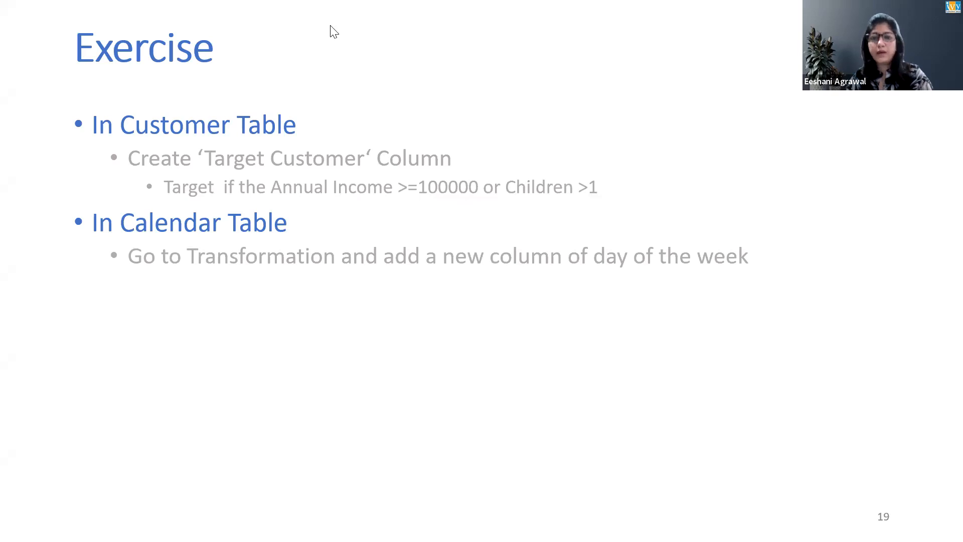
left_click(439, 365)
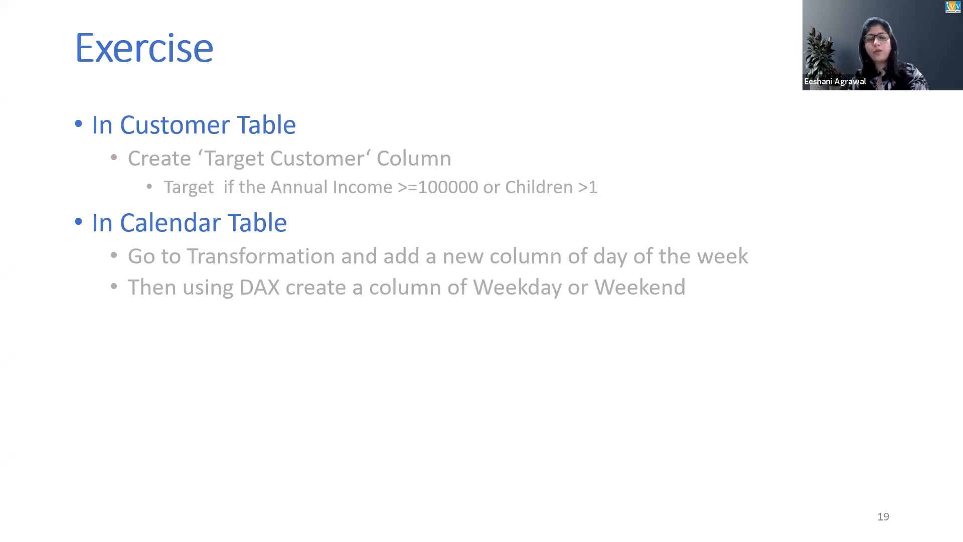
Switch to Power BI, add a calculated column to the AW_Calendar table, and name it Day of Week
key("alt+Tab")
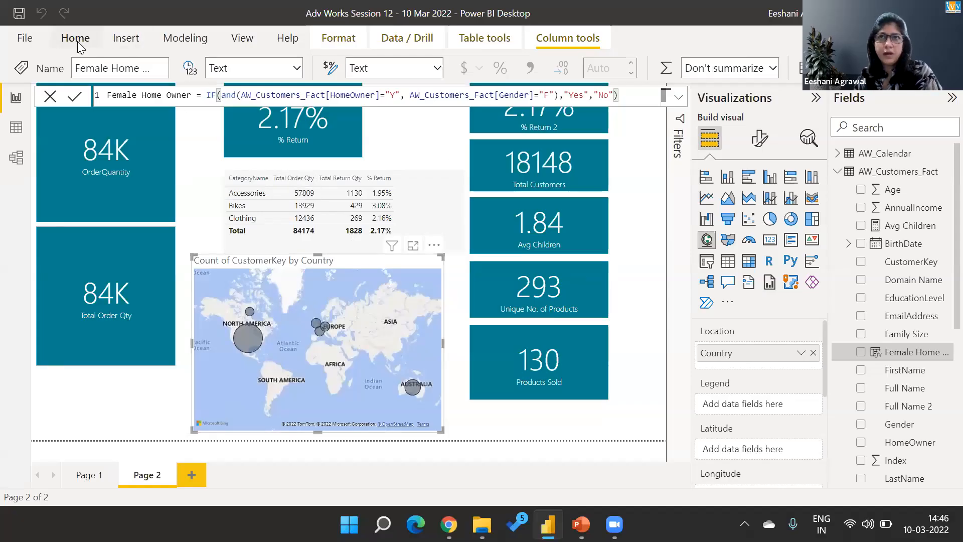
left_click(878, 158)
right_click(878, 154)
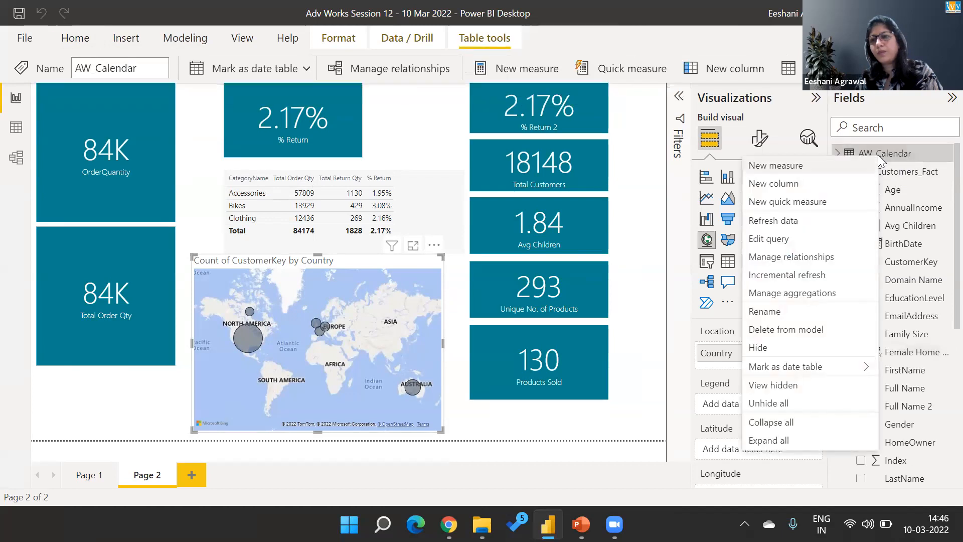
left_click(817, 178)
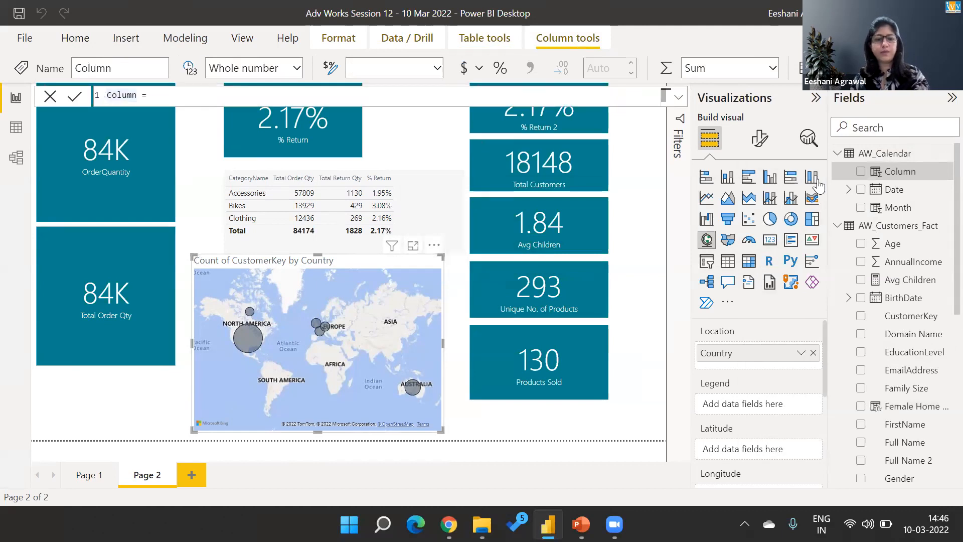
type("Weekda")
key("BackSpace")
key("BackSpace")
key("BackSpace")
key("BackSpace")
key("BackSpace")
key("BackSpace")
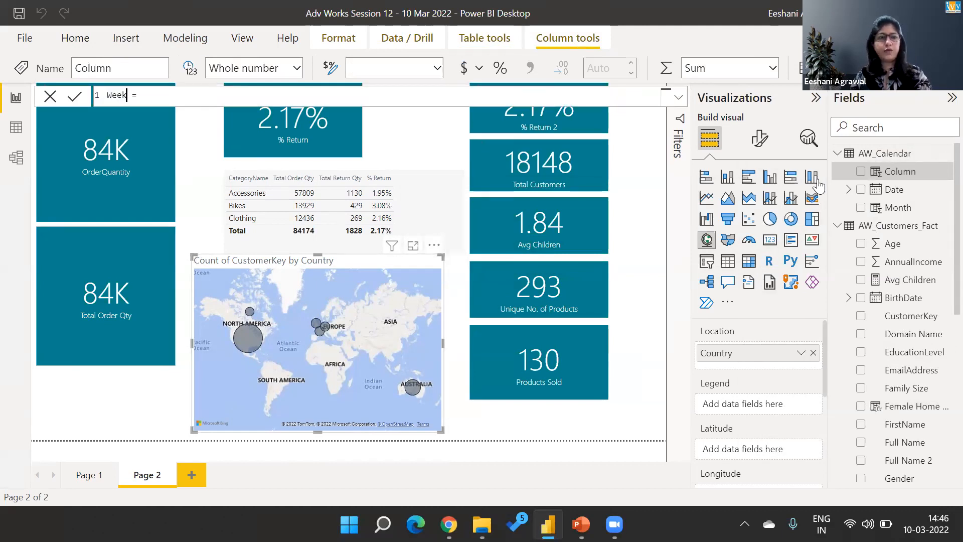
type("Day of Week =")
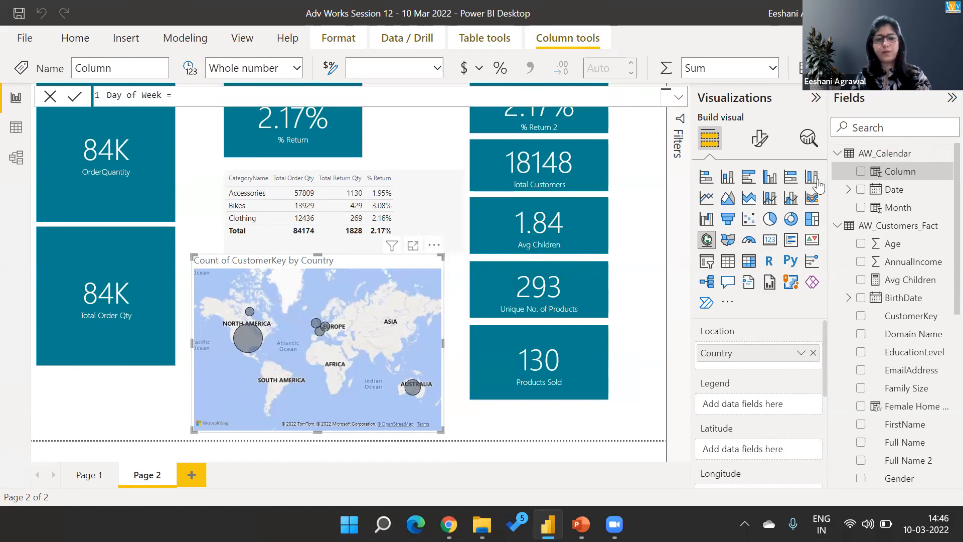
Start the Day of Week formula with the WEEKDAY function and use AW_Calendar[Date] as its date argument
type("week")
key("Tab")
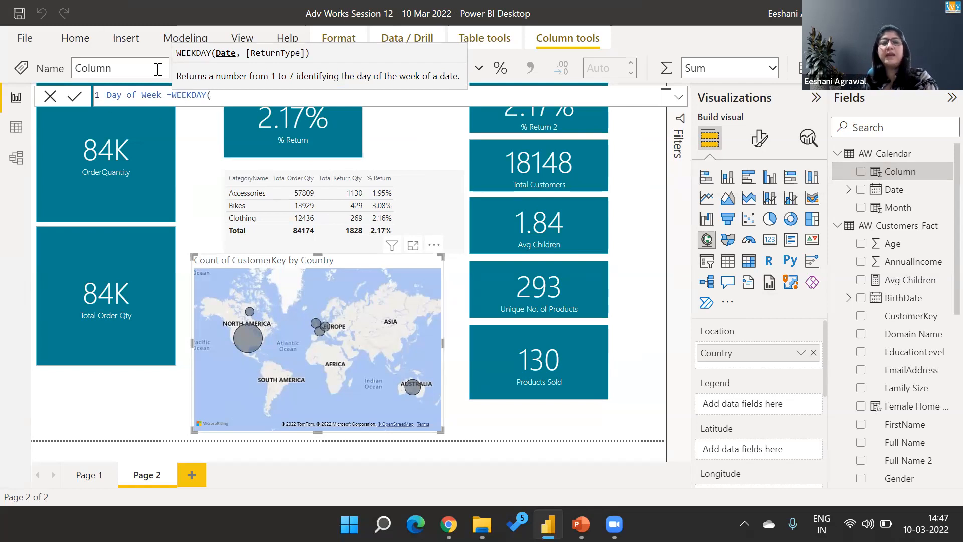
left_click(229, 97)
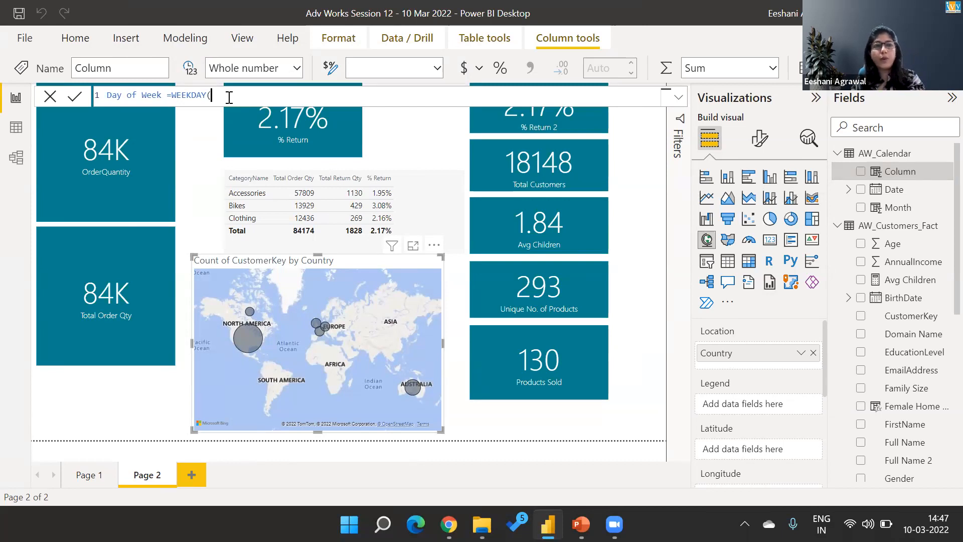
key("BackSpace")
type("(")
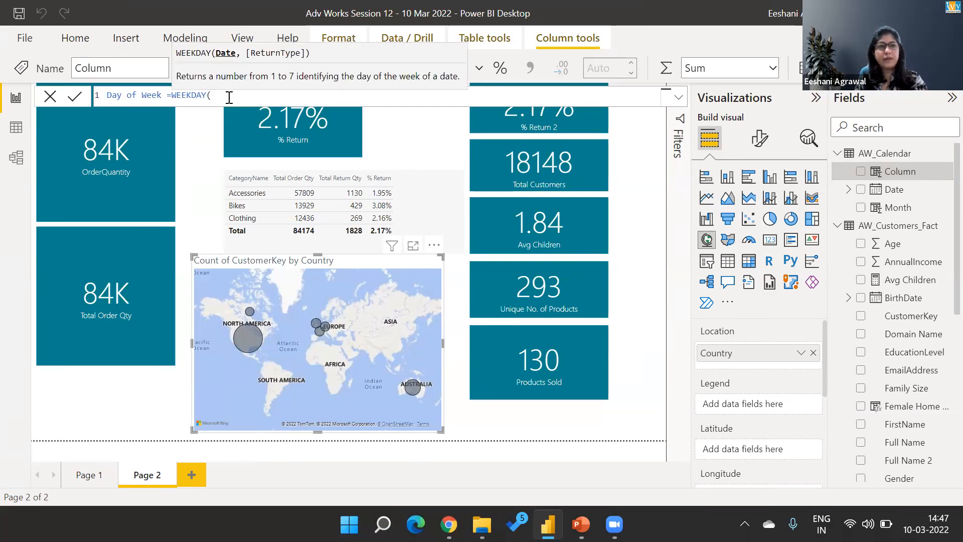
type("dat")
key("BackSpace")
key("BackSpace")
key("BackSpace")
type("alen")
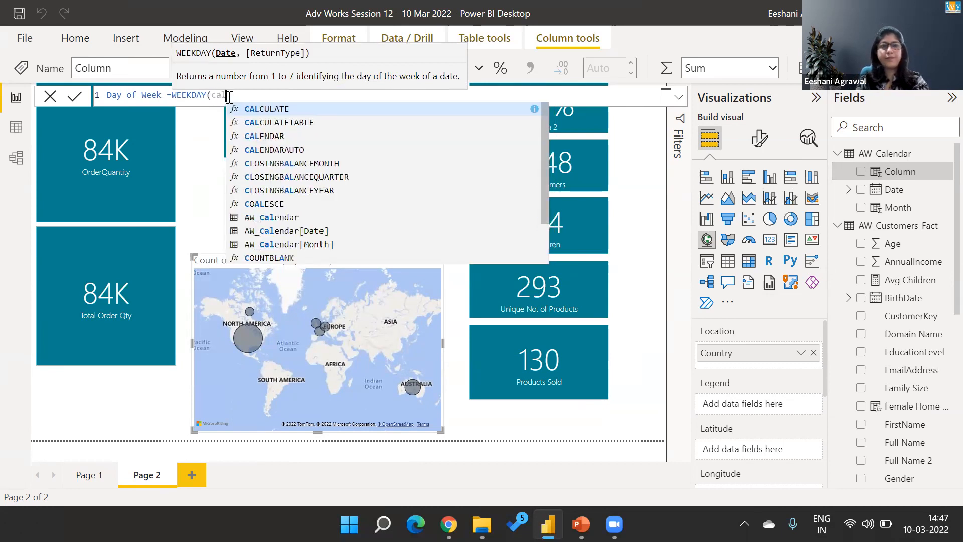
key("Down")
key("Down")
key("Down")
key("Tab")
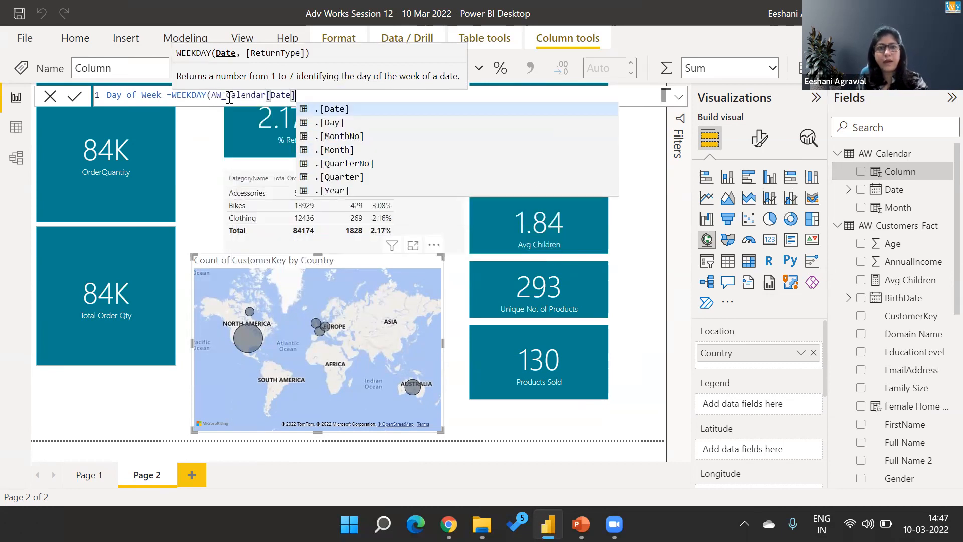
Set the WEEKDAY return type to 2 for Monday=1 through Sunday=7, and commit the Day of Week formula
type(",")
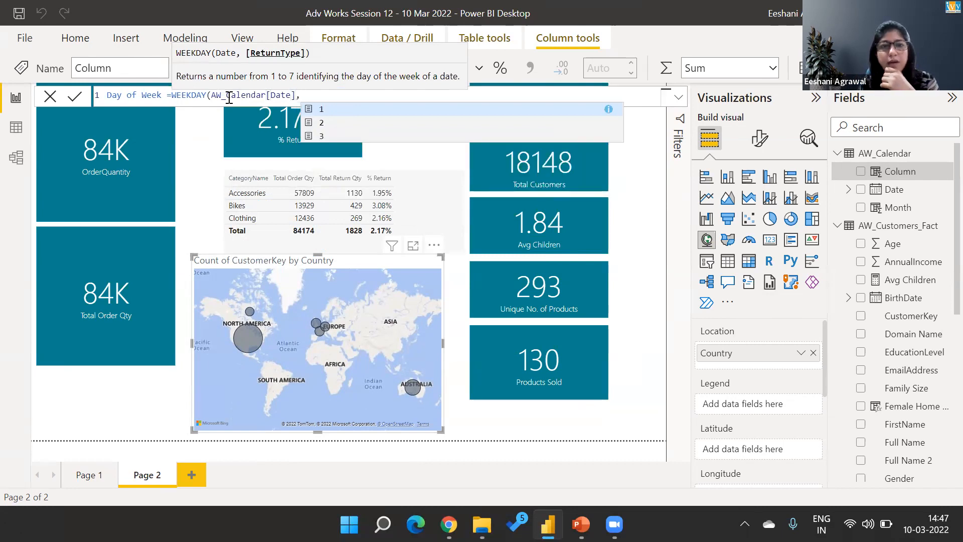
left_click(607, 110)
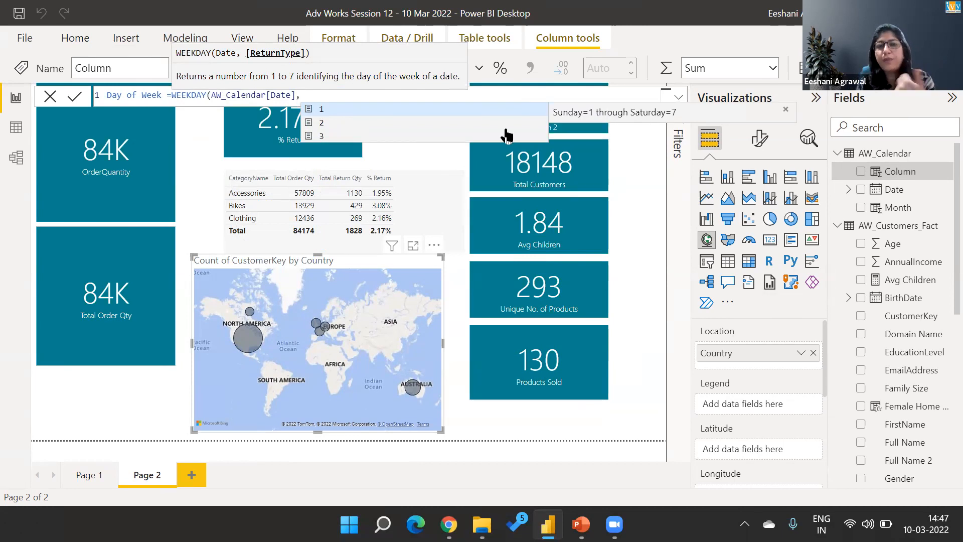
type("2")
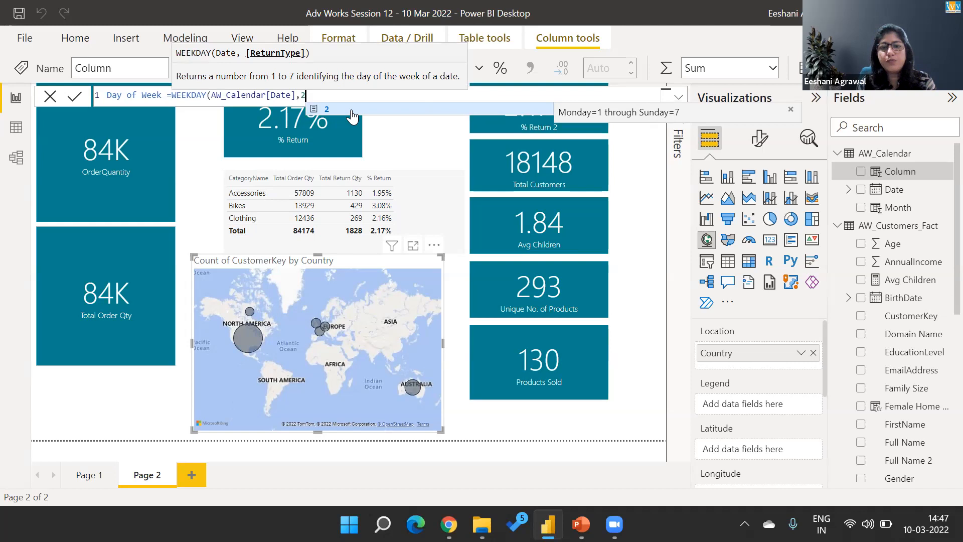
type(")")
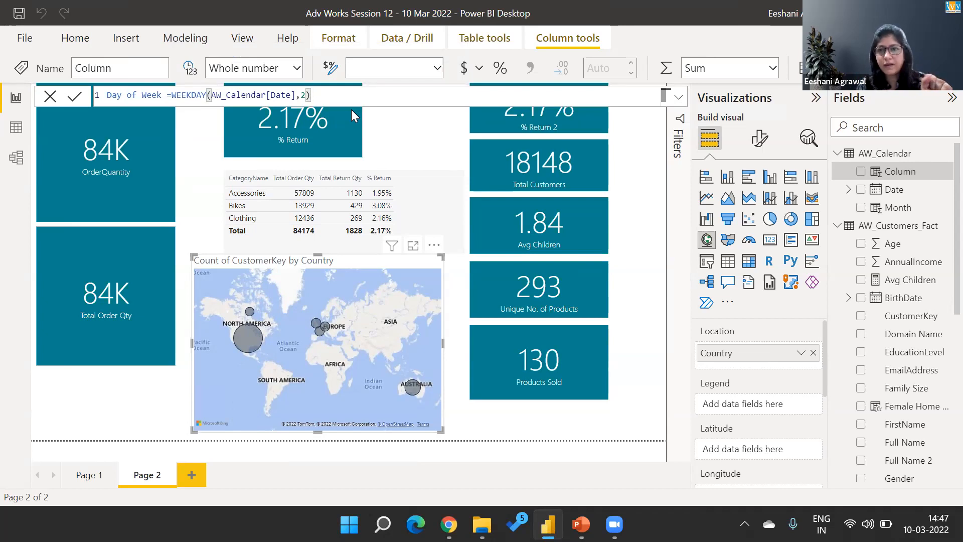
key("Return")
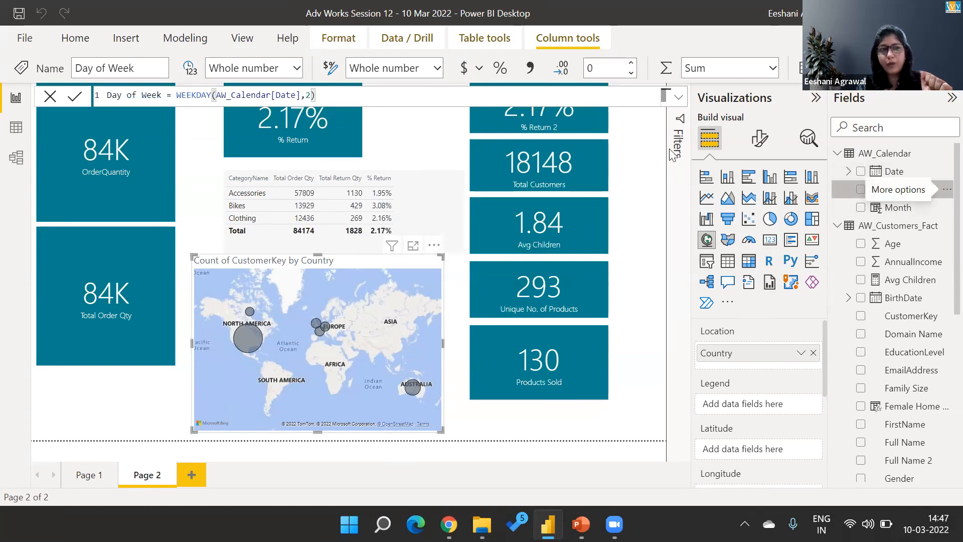
Examine the Day of Week column in the AW_Calendar table data and switch back to the PowerPoint exercise slide
left_click(16, 127)
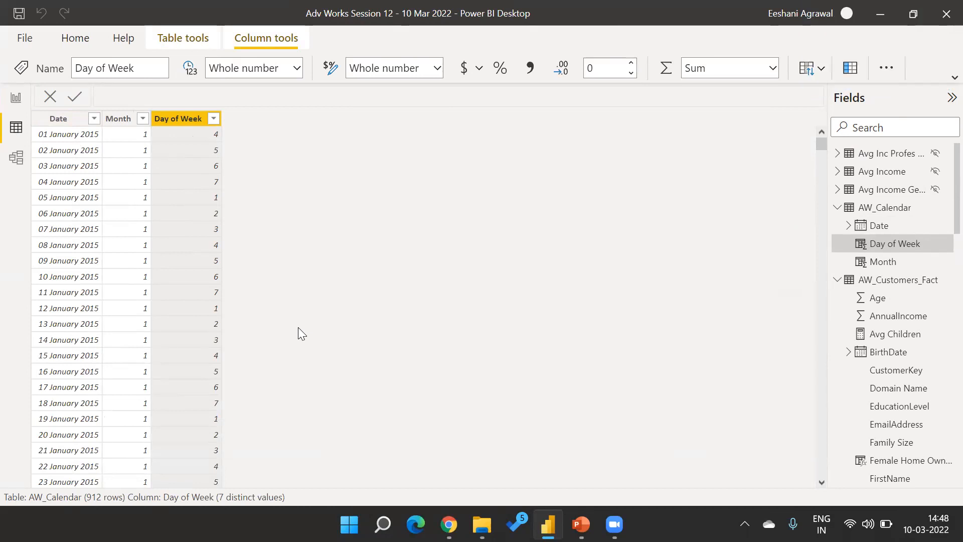
left_click(18, 98)
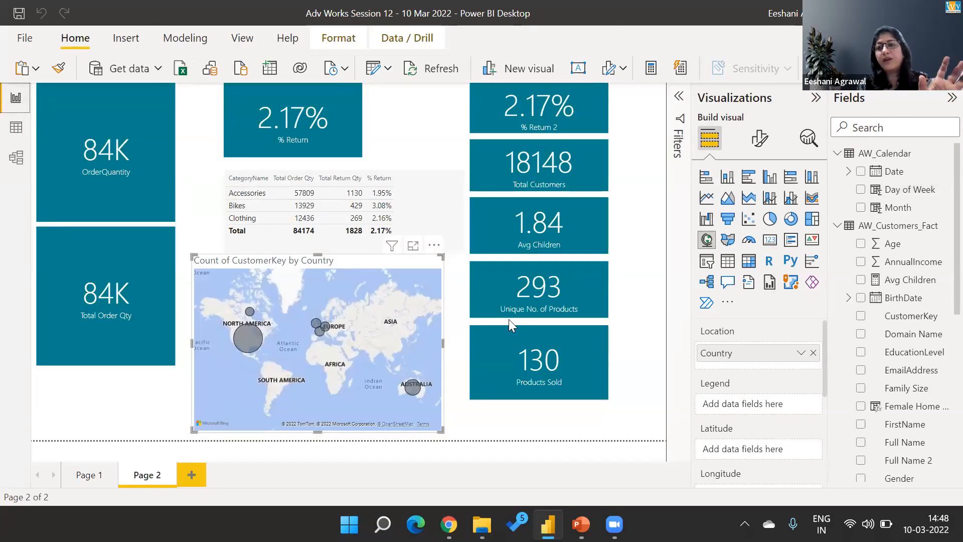
key("alt+Tab")
left_click(825, 251)
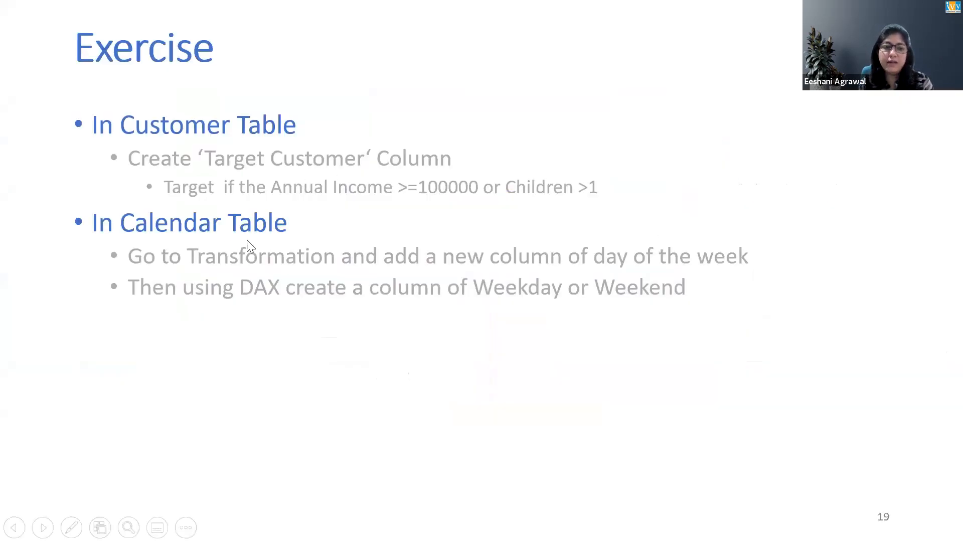
Exit the slide show and replace "Go to Transformation and add" with "Create" in the first Calendar Table bullet of the Exercise slide
key("Right")
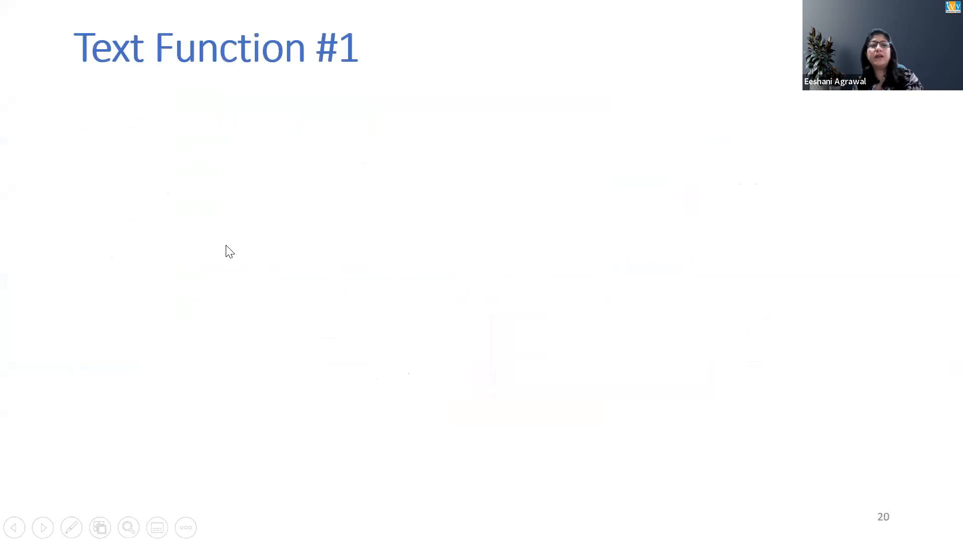
key("Escape")
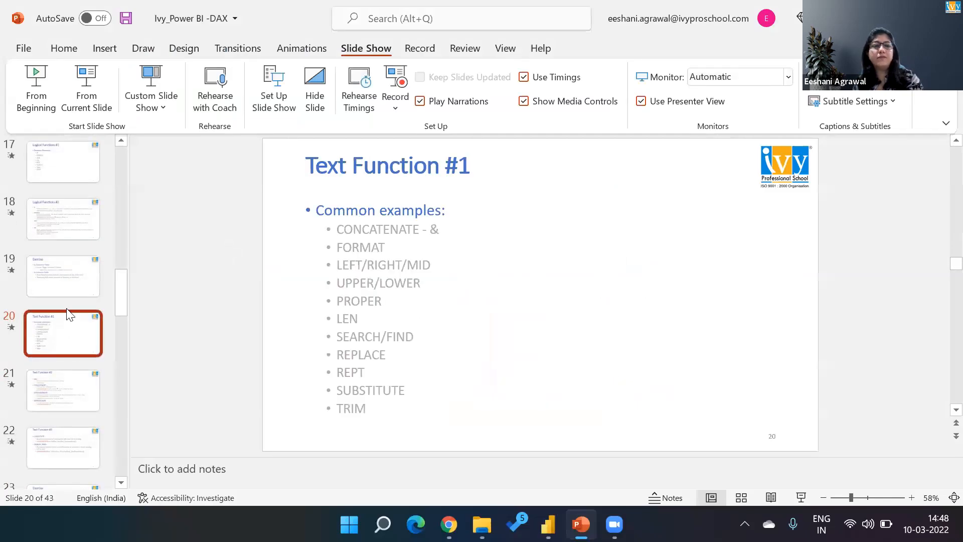
left_click(62, 289)
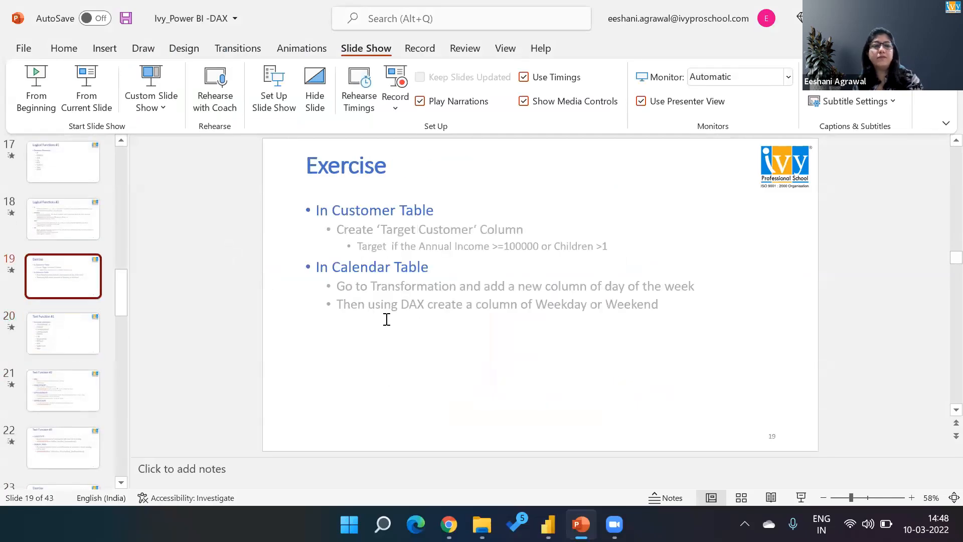
left_click(356, 286)
left_click_drag(336, 287, 507, 286)
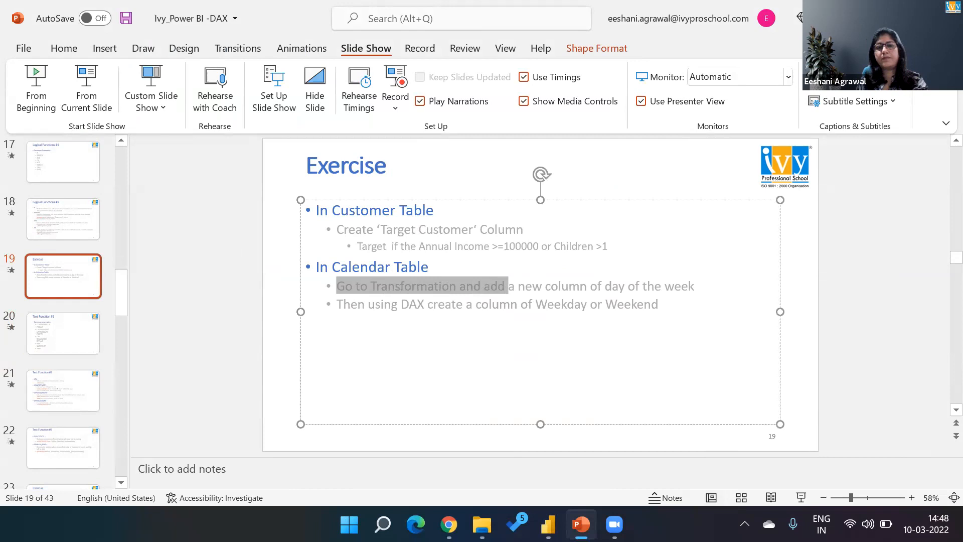
type("Create")
Append "(1 to 7, Monday should be trested as first day of the week)" to the day of the week bullet
key("Right")
key("Right")
key("Right")
key("Right")
key("Right")
key("Right")
key("Right")
key("Right")
key("Right")
key("Right")
key("Right")
key("Right")
key("Right")
key("Right")
key("Right")
key("Right")
key("Right")
key("Right")
key("Right")
key("Right")
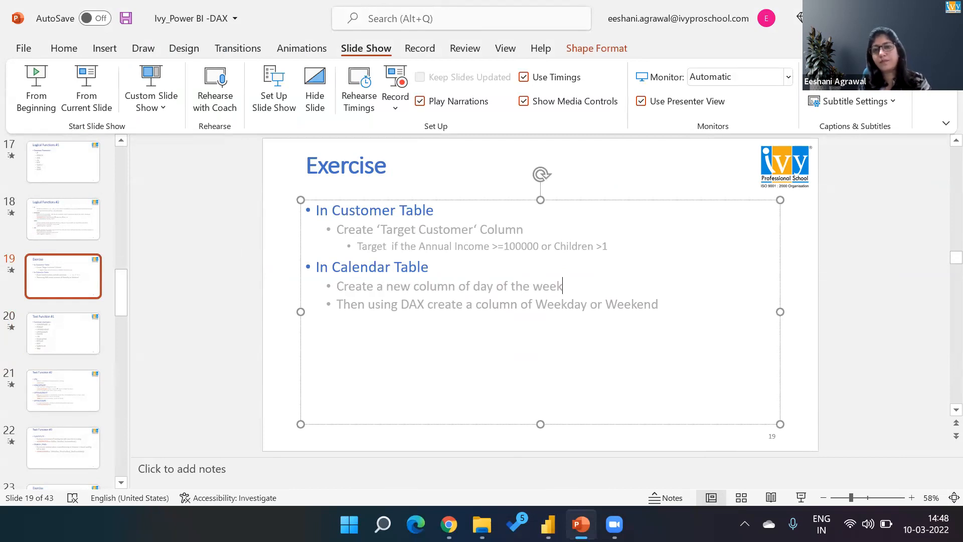
type("(1 to 7")
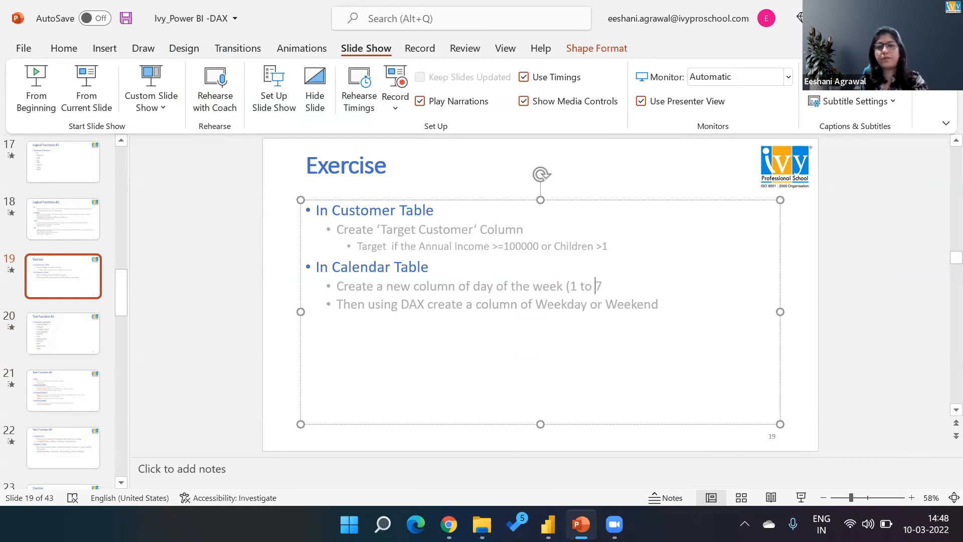
type(", Moday")
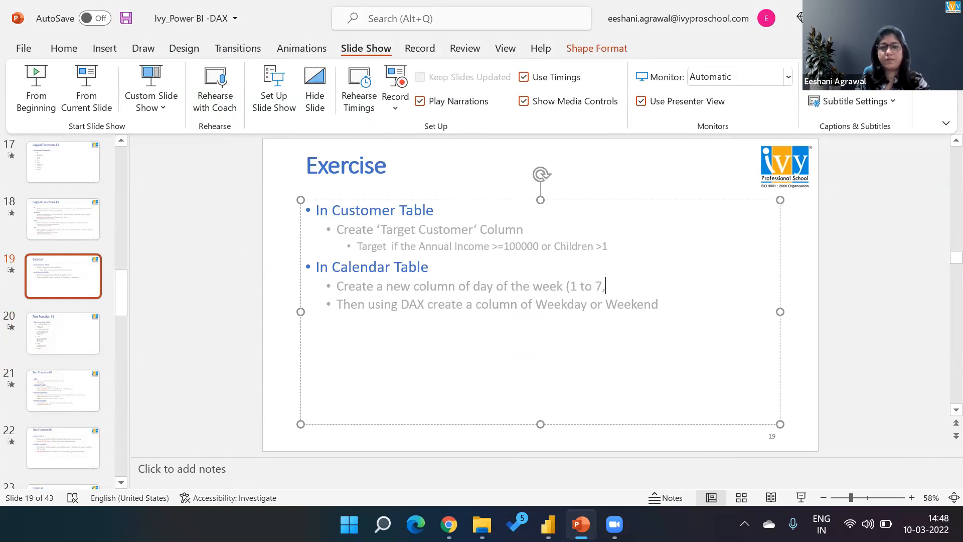
key("BackSpace")
key("BackSpace")
key("BackSpace")
key("BackSpace")
type("nday sh")
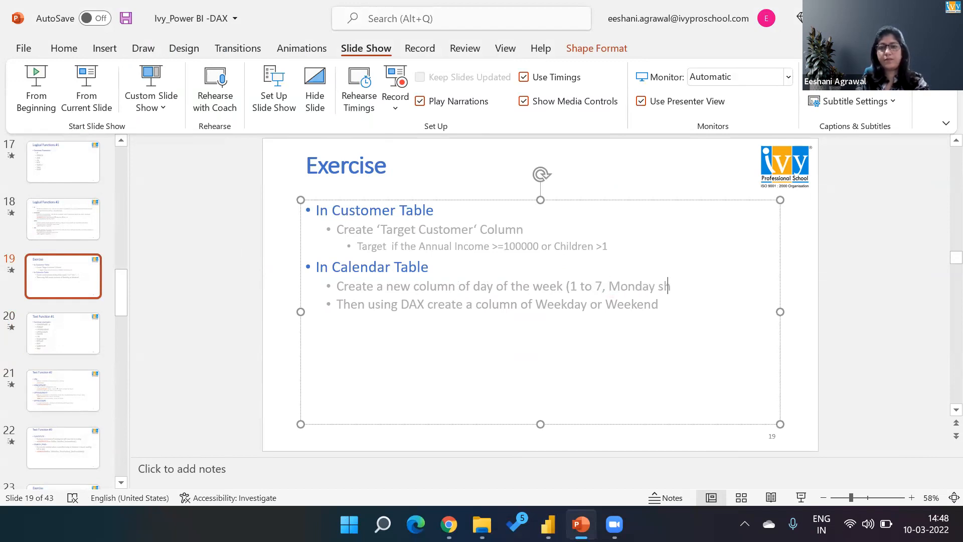
type("ould be tr")
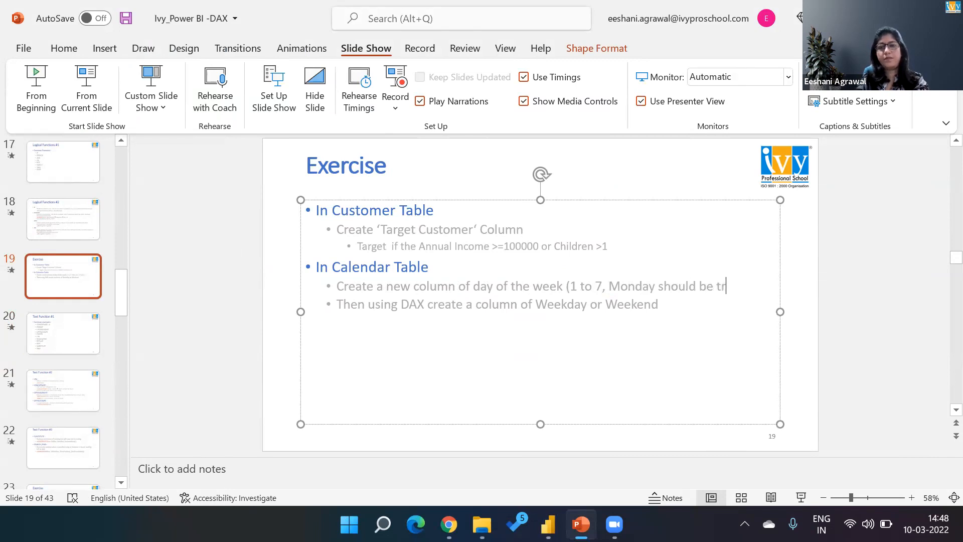
type("ested as fir")
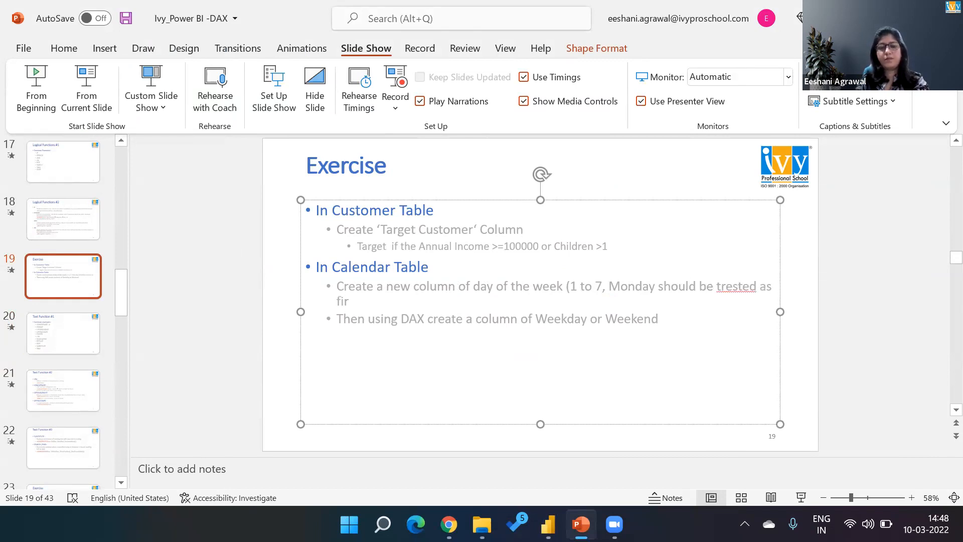
type("st day of the week)")
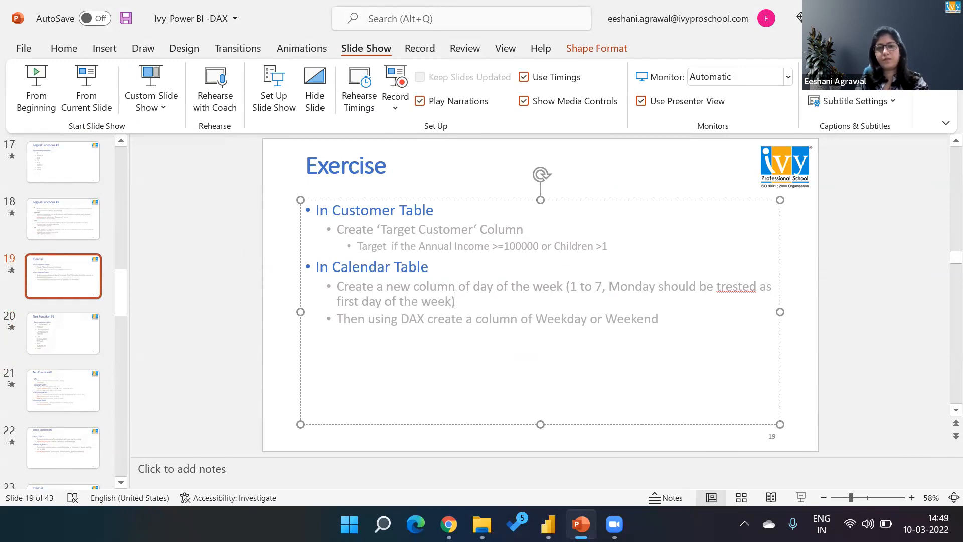
Save the presentation and restart the slide show from the Exercise slide
key("ctrl+s")
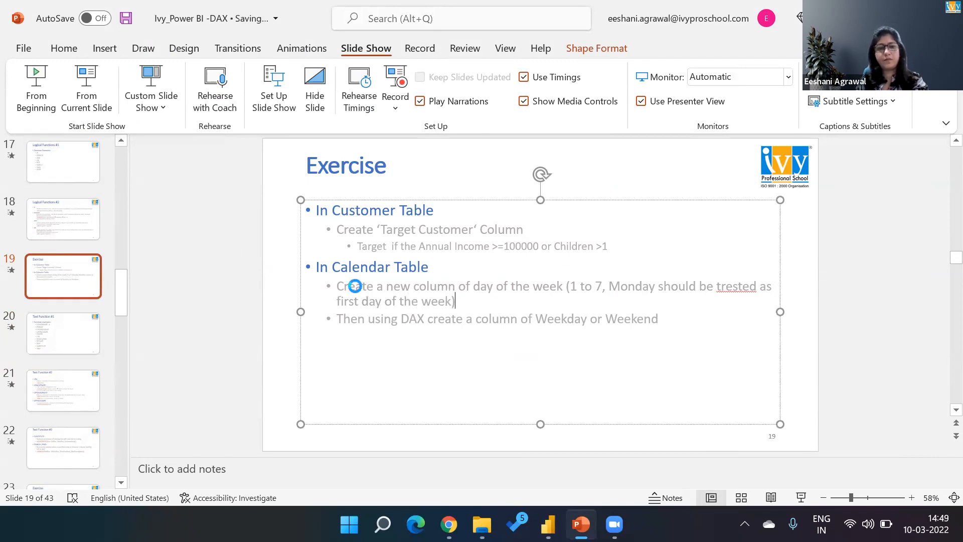
left_click(90, 85)
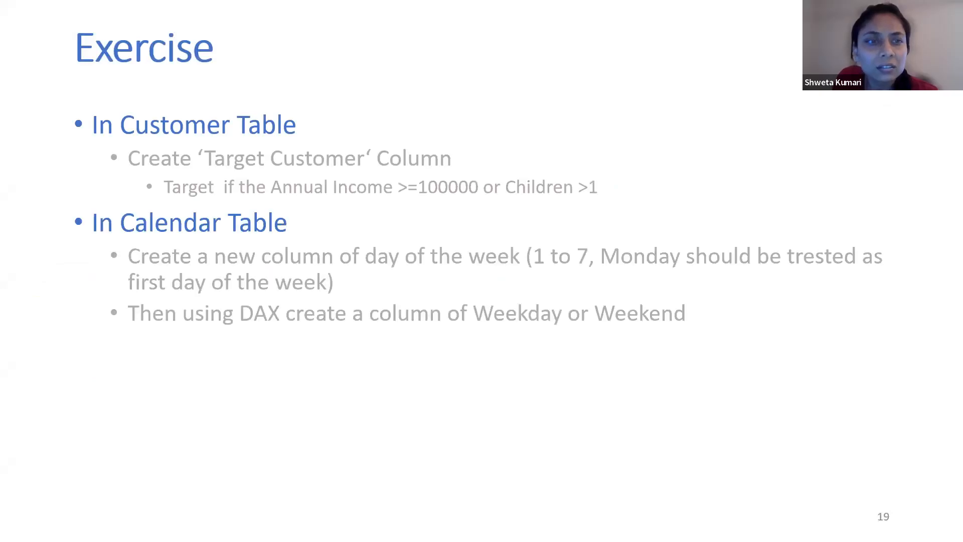
Switch to Power BI, view the AW_Calendar table data, and return to the report view
key("alt+Tab")
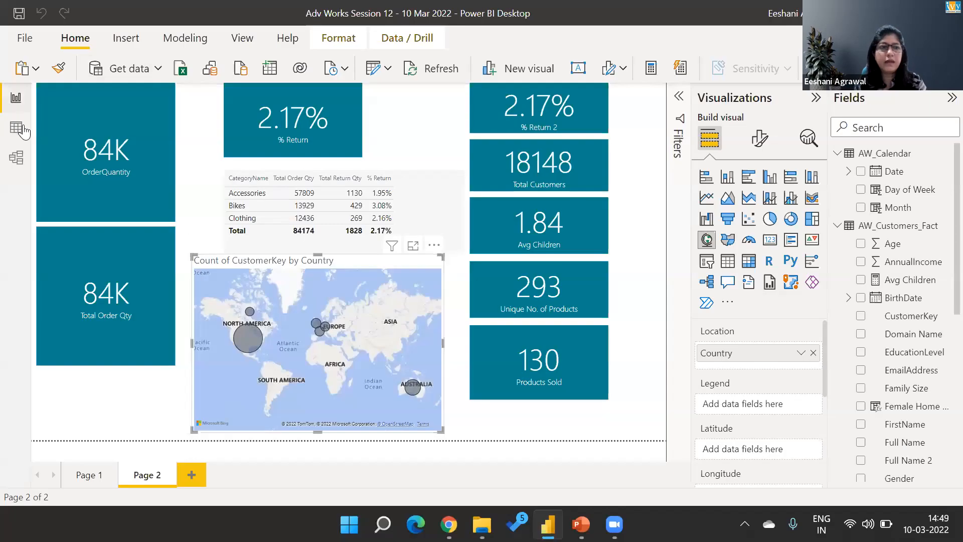
left_click(21, 132)
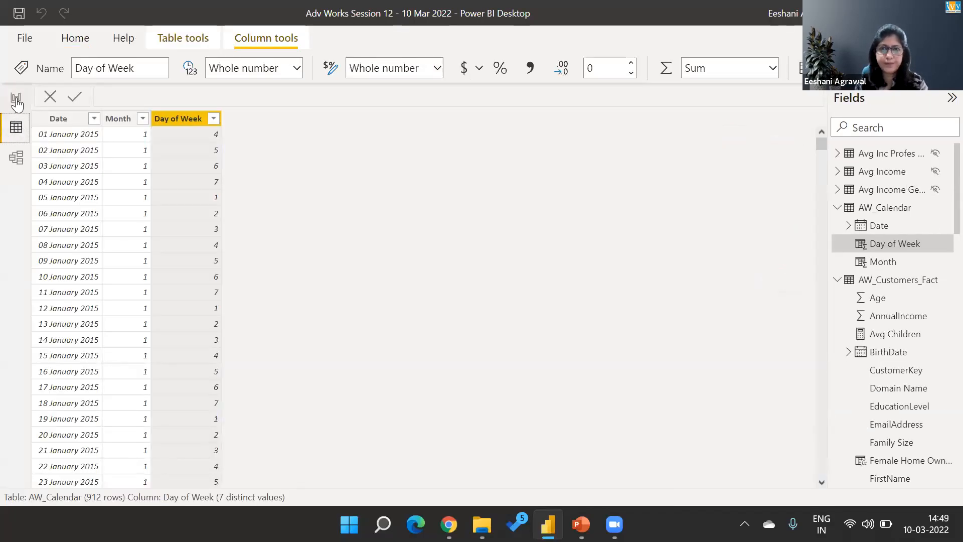
left_click(17, 102)
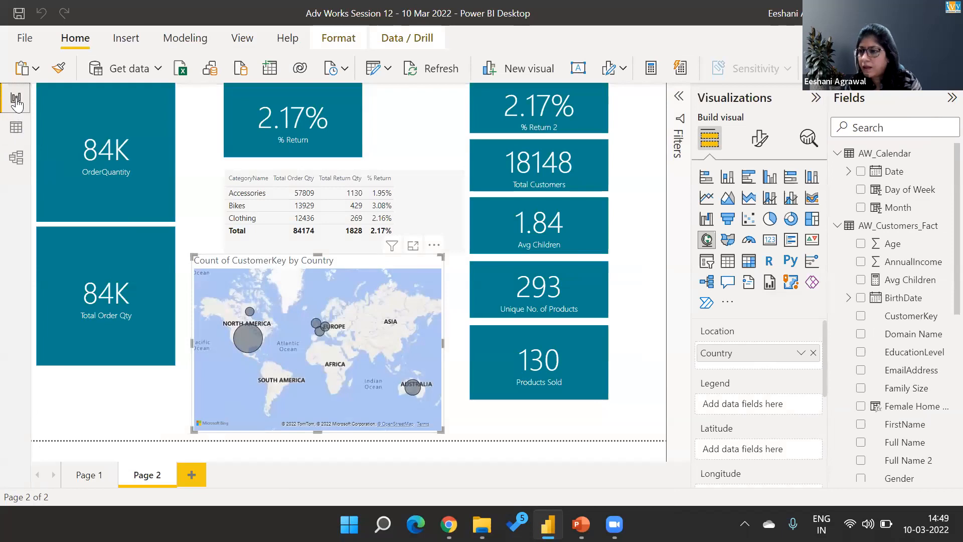
Switch to the Adv Works session - 1 - 23-02-2022 file, add a comma after the OR condition in the Target Customer formula, and commit it
key("alt+Tab")
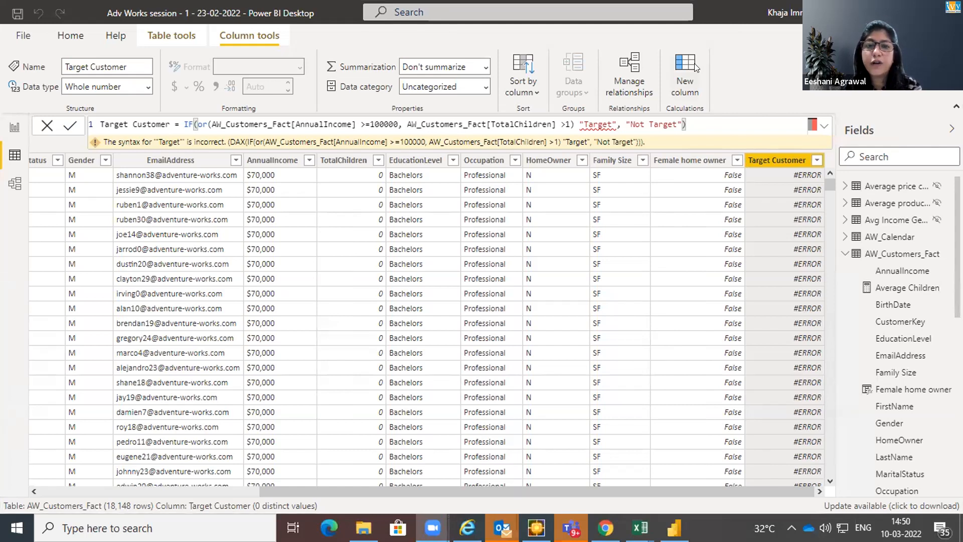
left_click(207, 124)
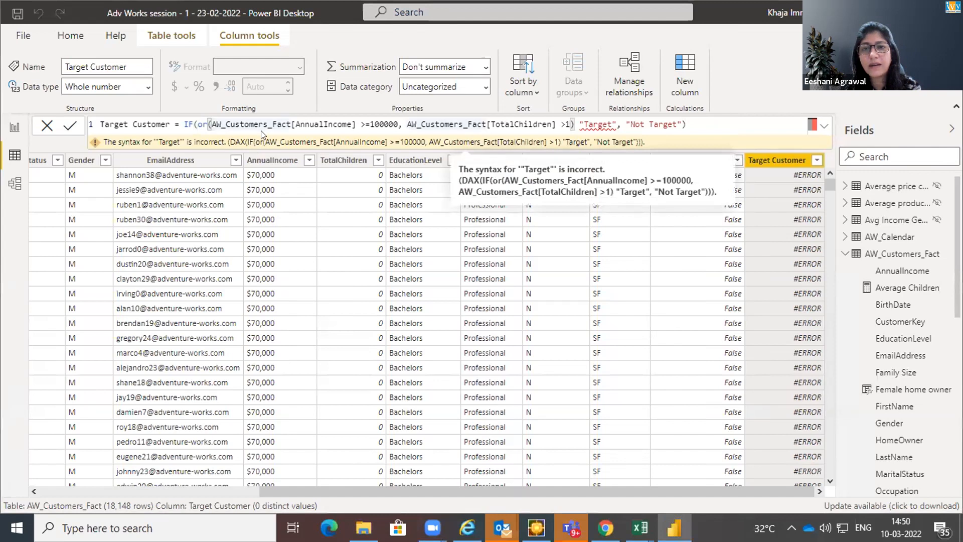
left_click(576, 124)
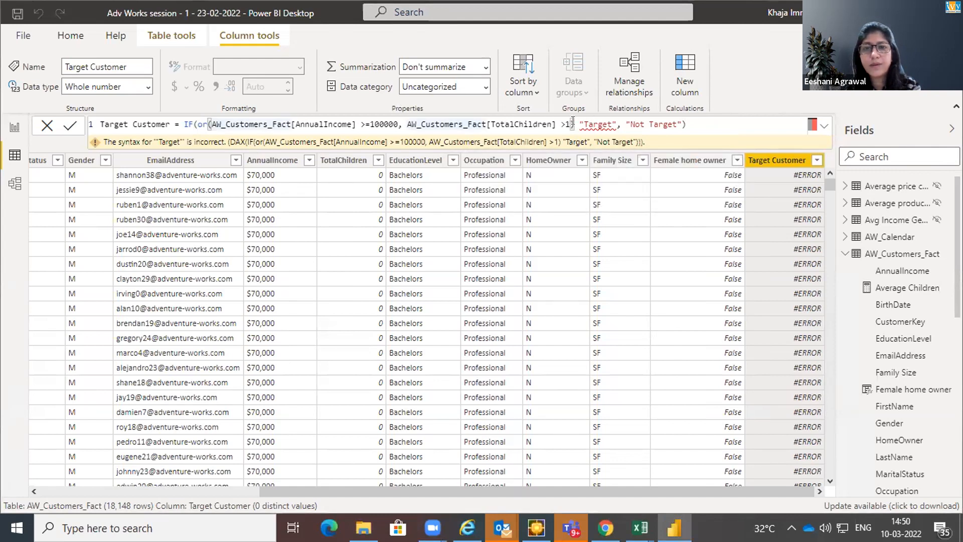
type(",")
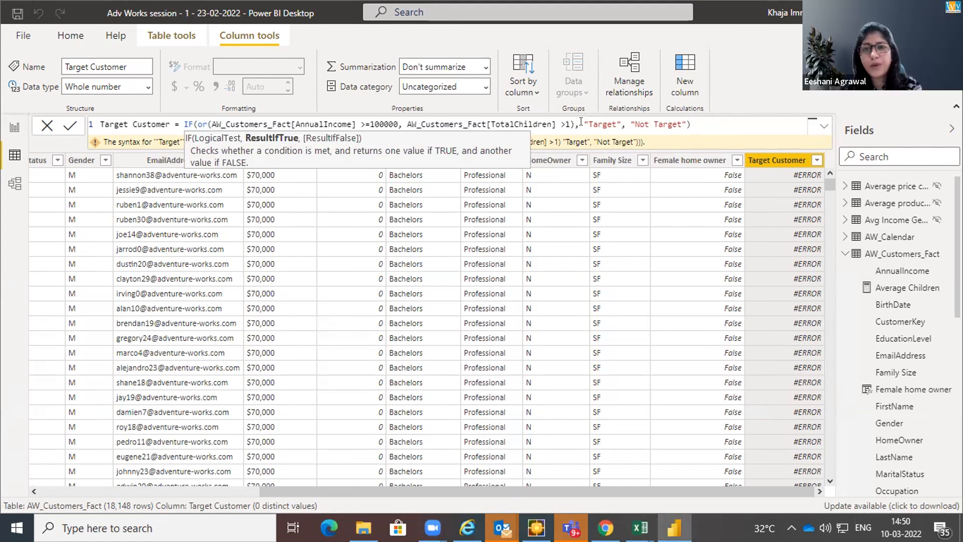
left_click(716, 123)
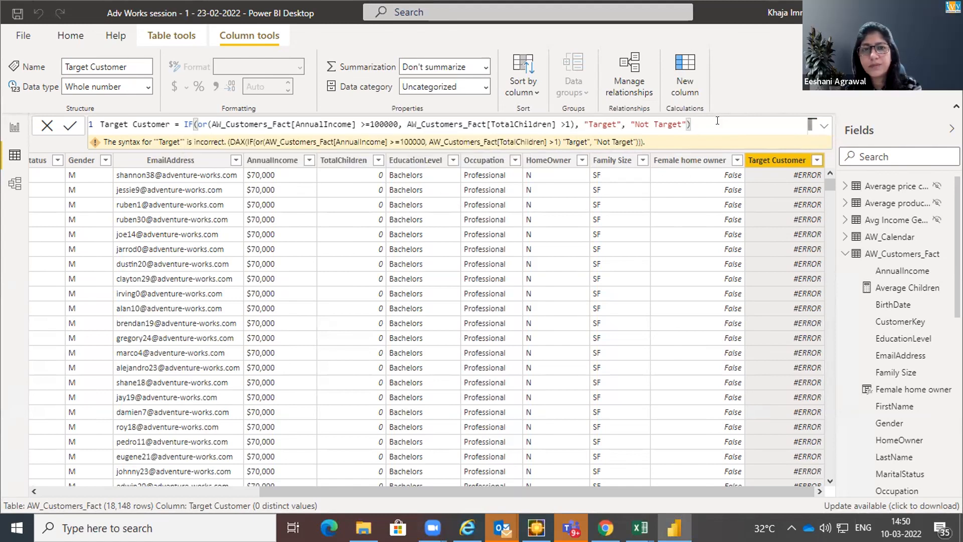
key("Return")
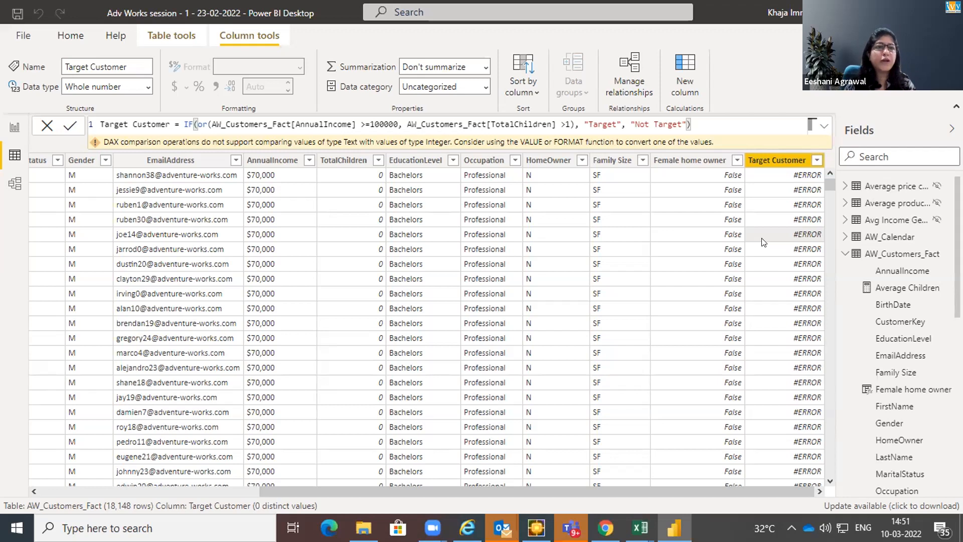
Open the queries in Power Query Editor and go to the AnnualIncome column of AW_Customers_Fact
left_click(15, 125)
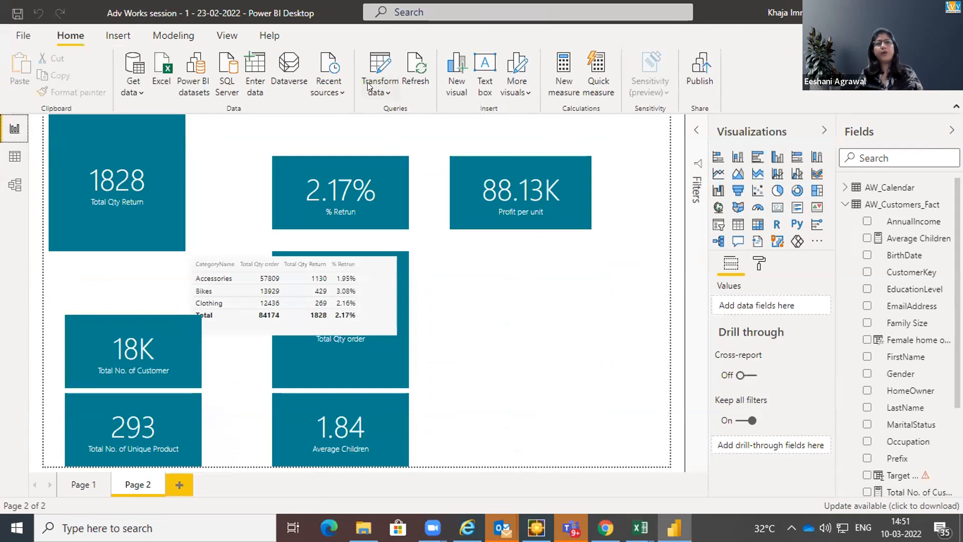
left_click(376, 90)
left_click(391, 117)
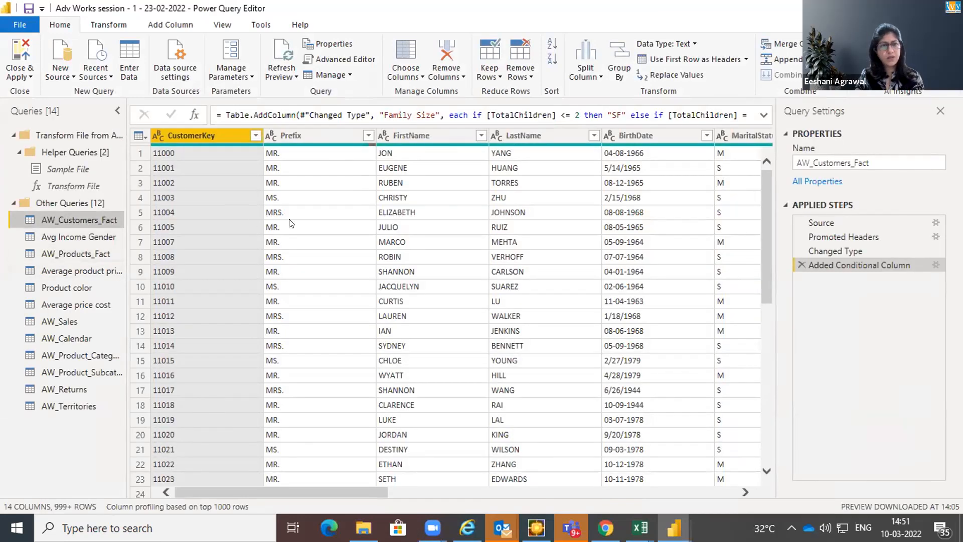
left_click(310, 172)
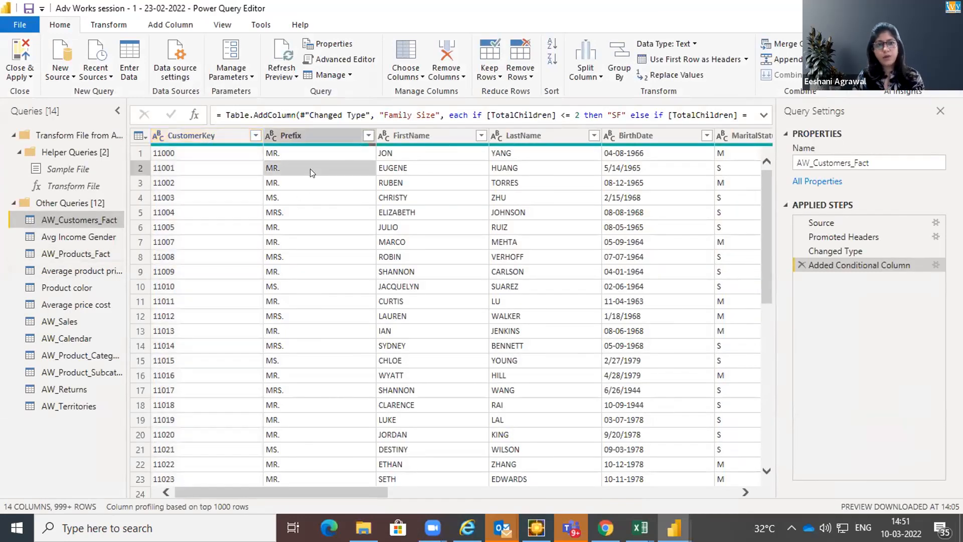
key("Right")
key("Right")
key("Right")
key("Right")
key("Right")
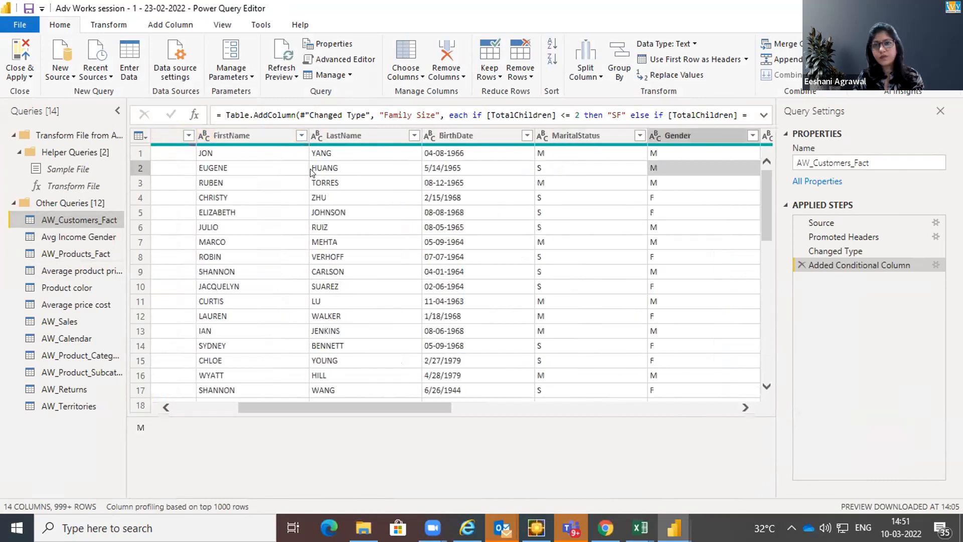
key("Right")
key("Right")
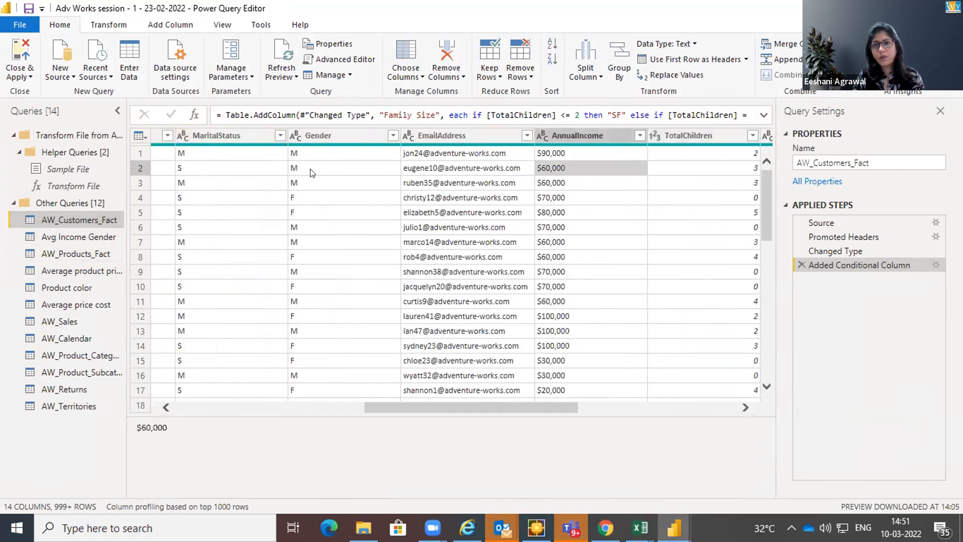
Replace "$" with nothing in the AnnualIncome column and change its data type to Whole Number
left_click(544, 128)
right_click(544, 129)
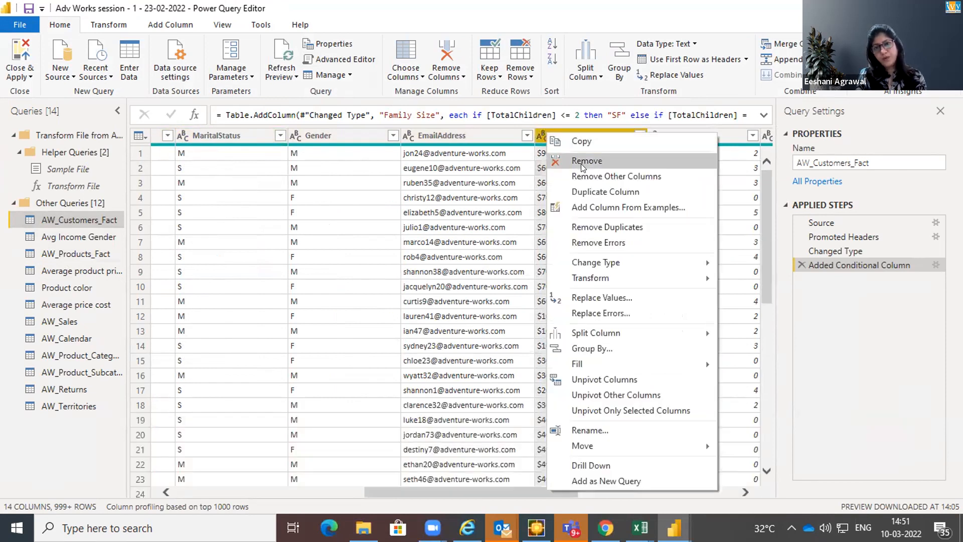
left_click(623, 294)
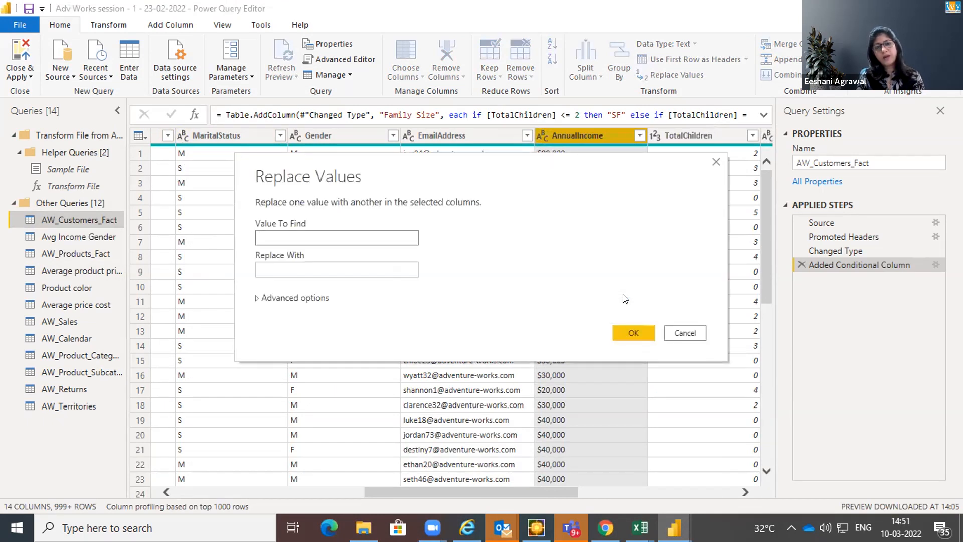
type("$")
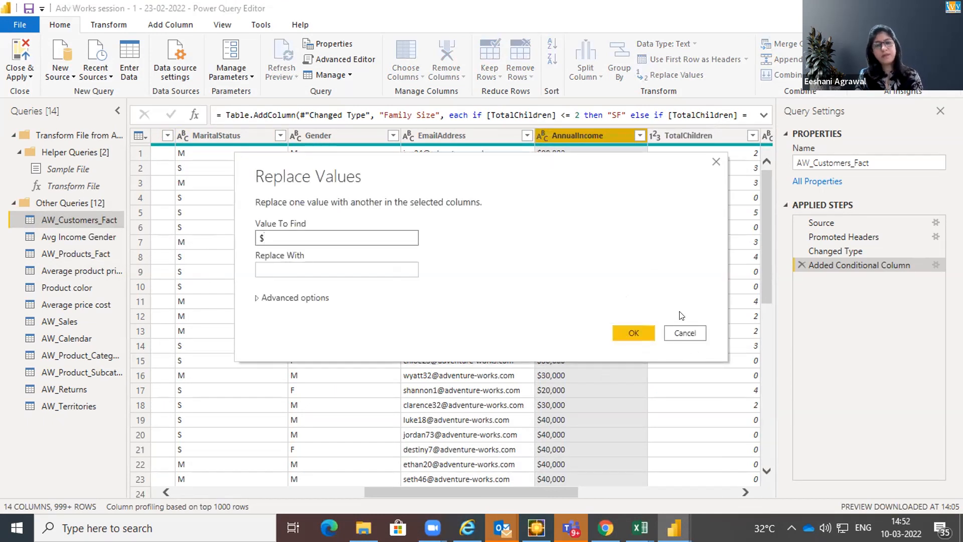
left_click(642, 333)
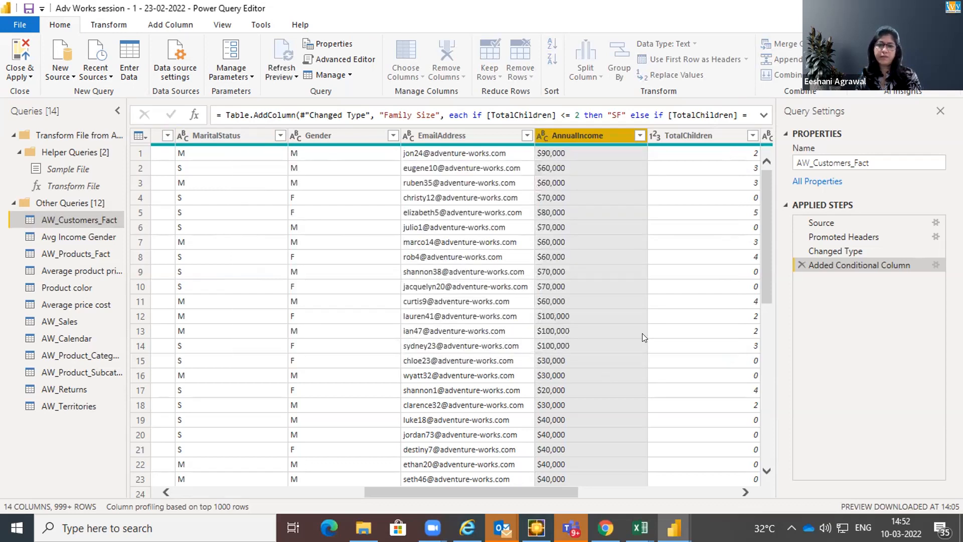
left_click(541, 136)
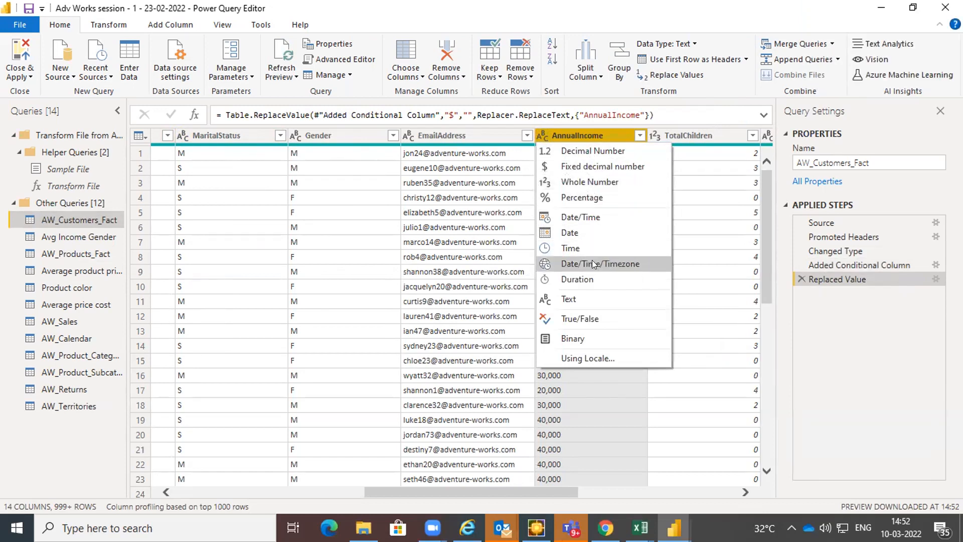
left_click(601, 184)
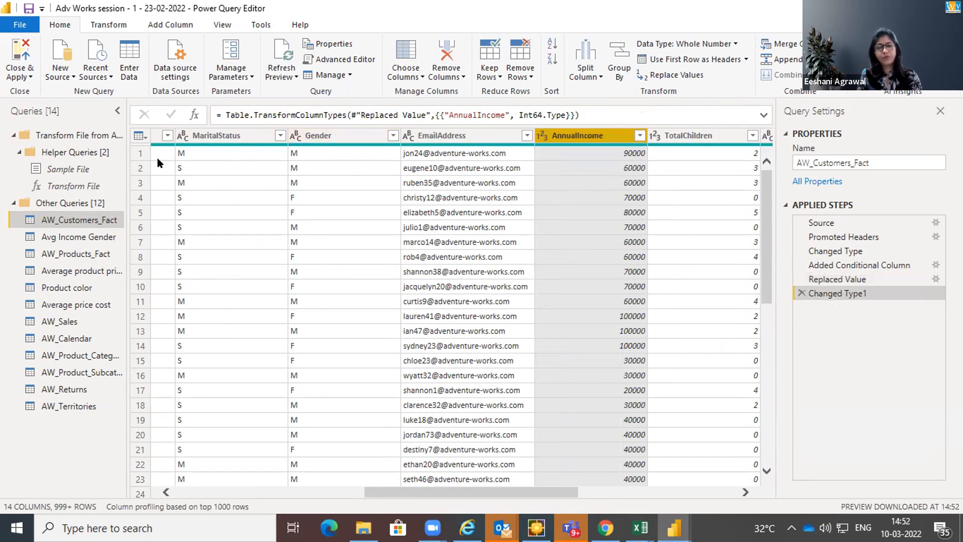
Close the query editor applying the changes, and select the Target Customer column of AW_Customers_Fact to show its formula
left_click(17, 62)
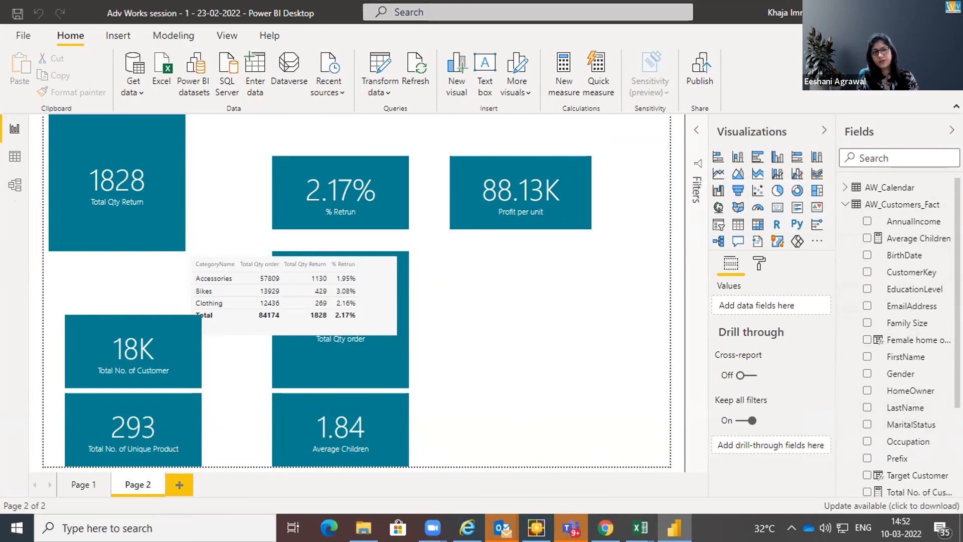
left_click(909, 475)
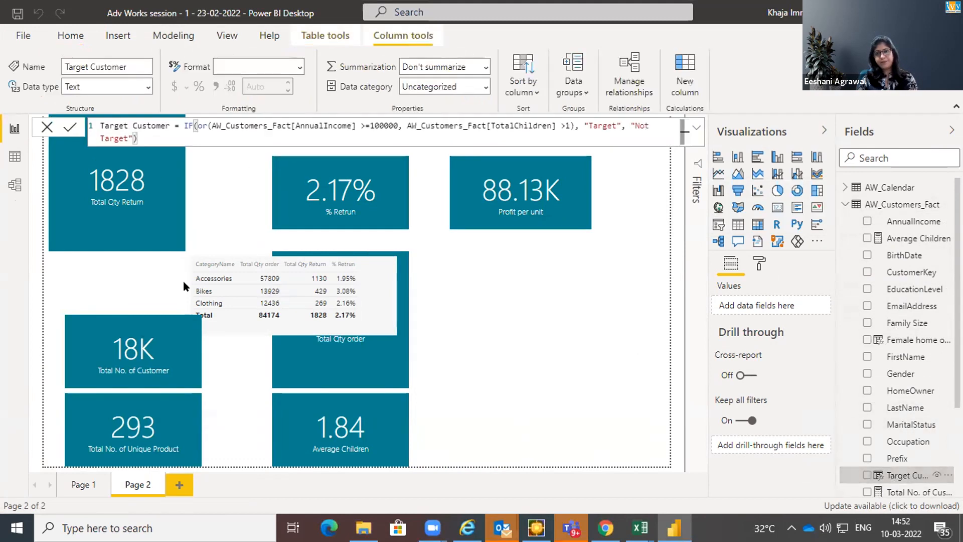
Show AW_Customers_Fact as a data table to check the Target Customer column's row values
left_click(15, 156)
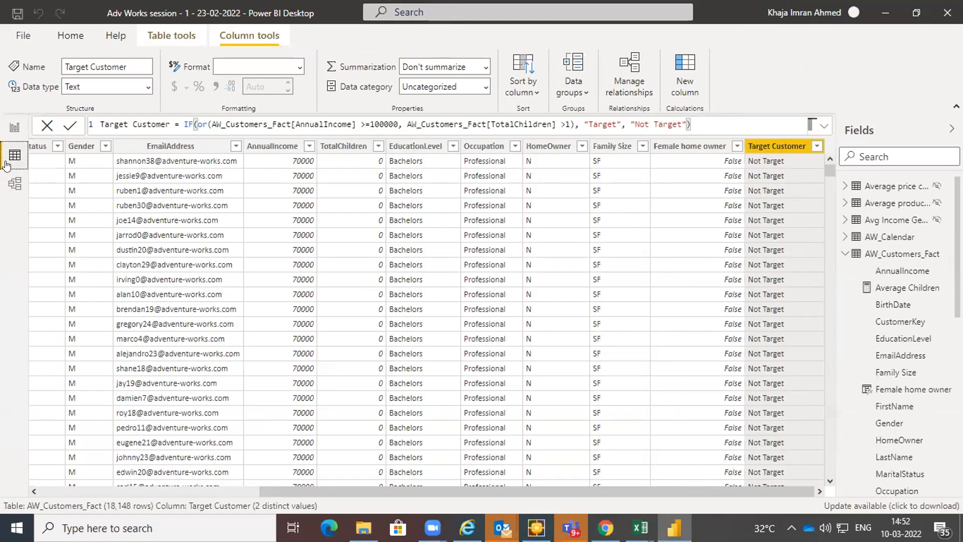
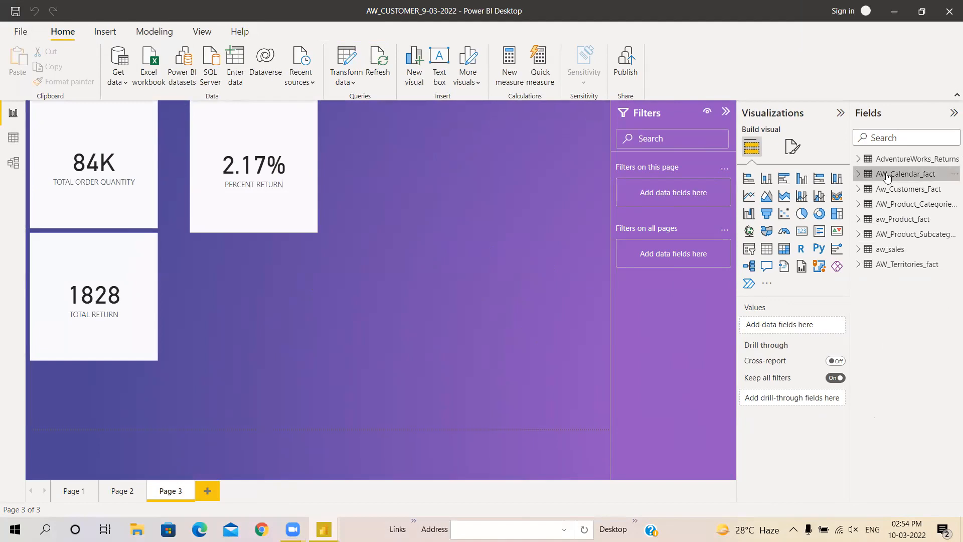
mouse_move(887, 177)
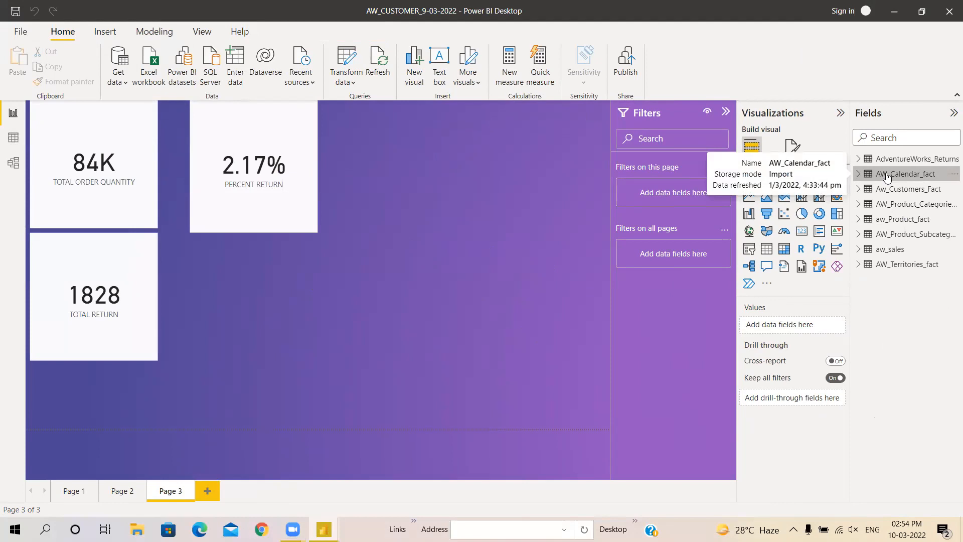
right_click(887, 177)
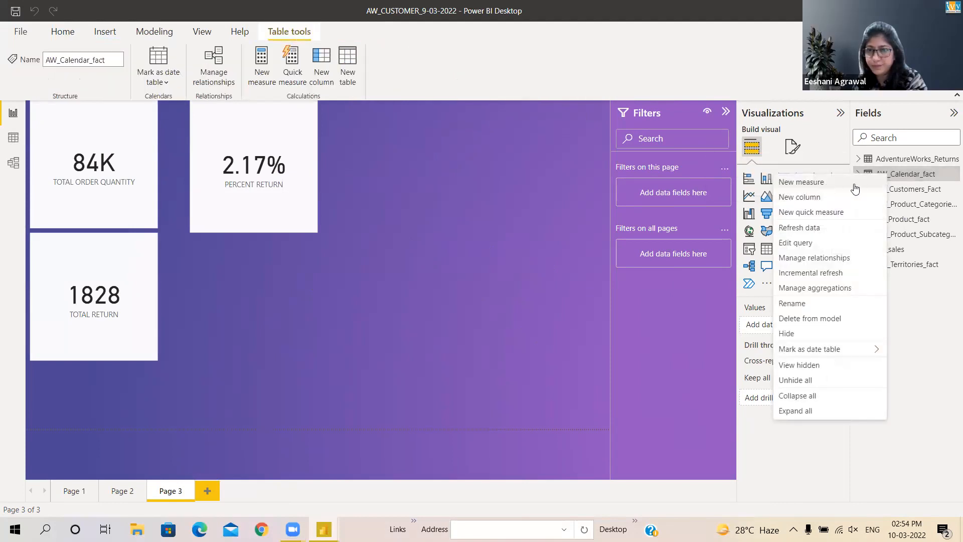
left_click(886, 175)
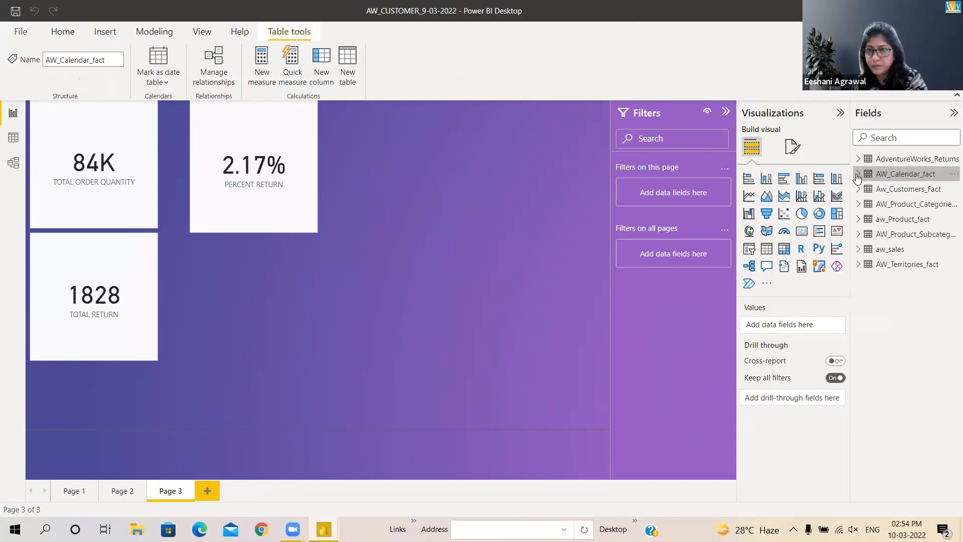
left_click(857, 175)
left_click(858, 175)
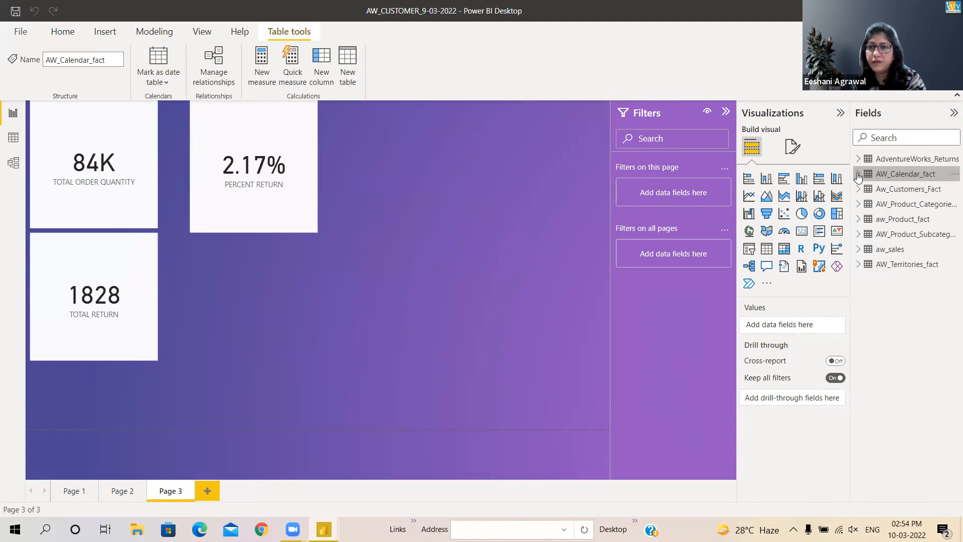
Look through the fields of the product, customer and product category tables in the AW_CUSTOMER_9-03-2022 file
left_click(858, 220)
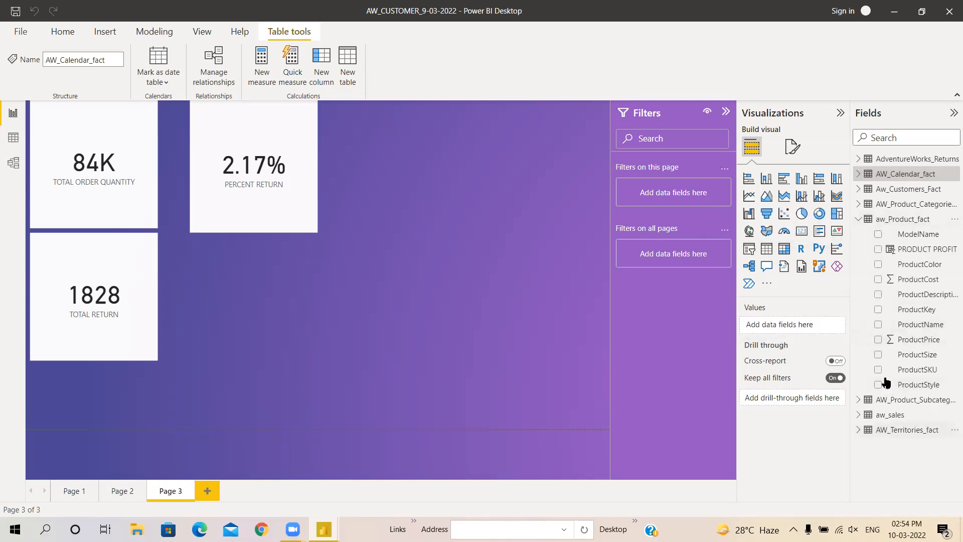
left_click(860, 219)
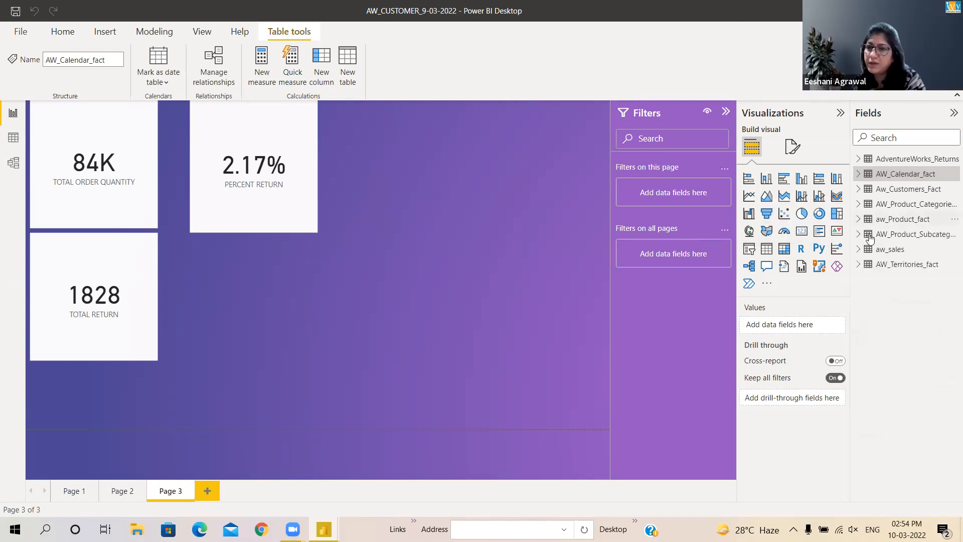
left_click(859, 190)
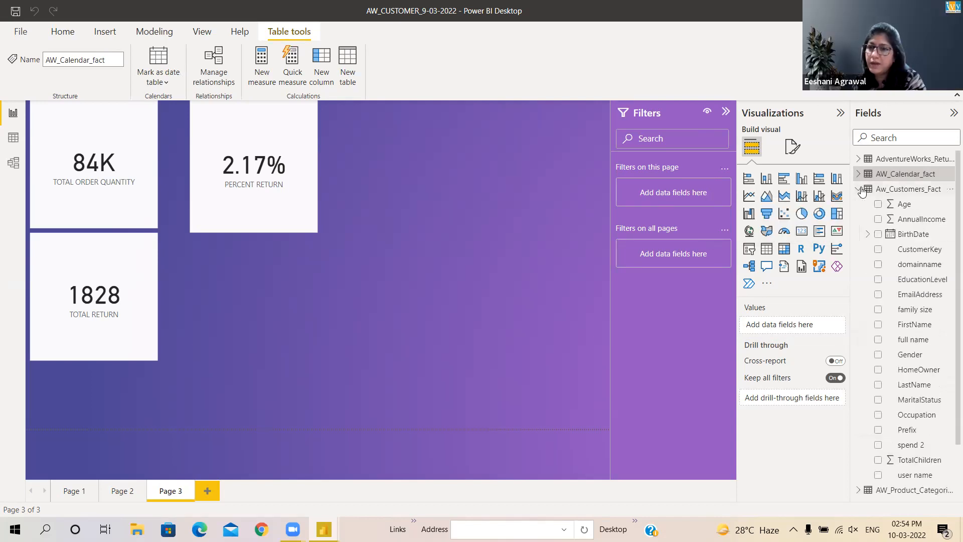
scroll(897, 479, "down", 2)
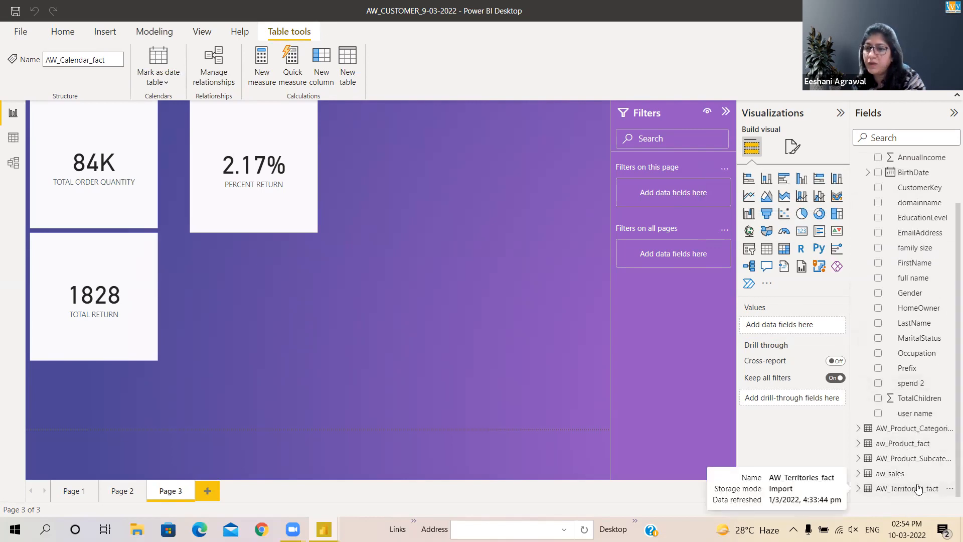
scroll(918, 483, "up", 2)
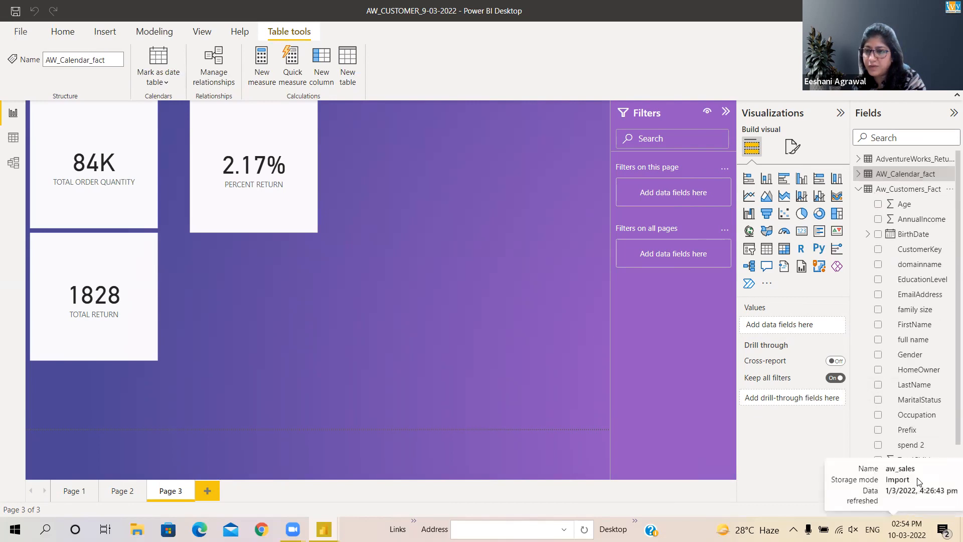
scroll(901, 304, "down", 2)
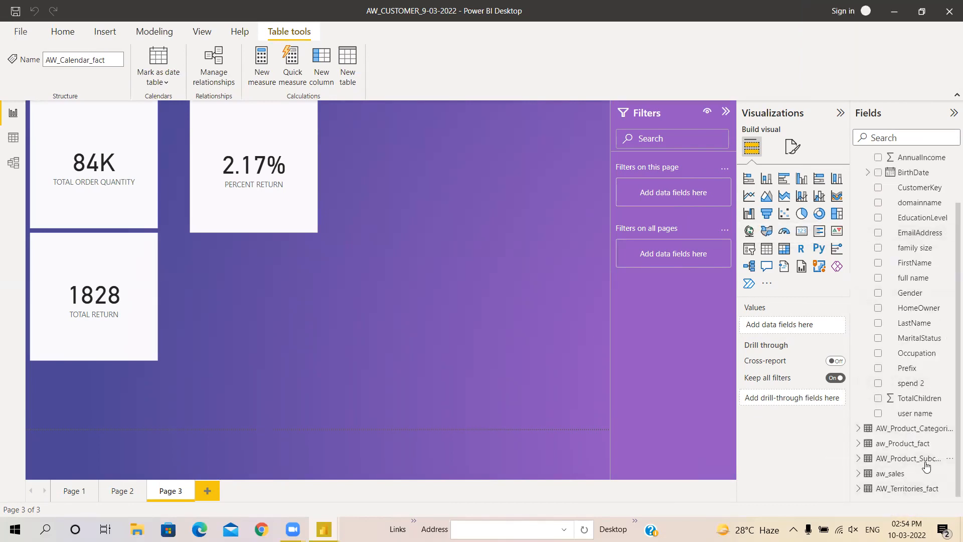
scroll(928, 451, "up", 2)
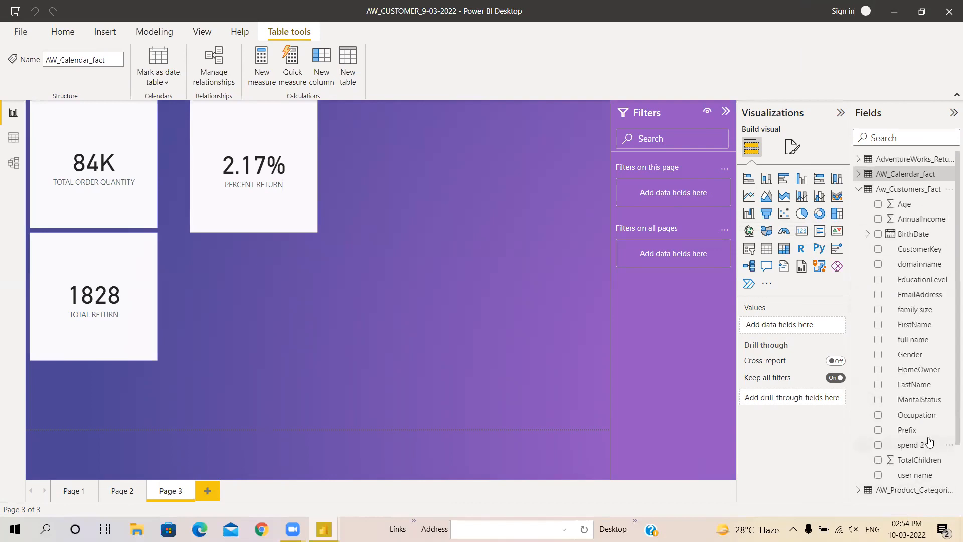
left_click(860, 190)
left_click(859, 204)
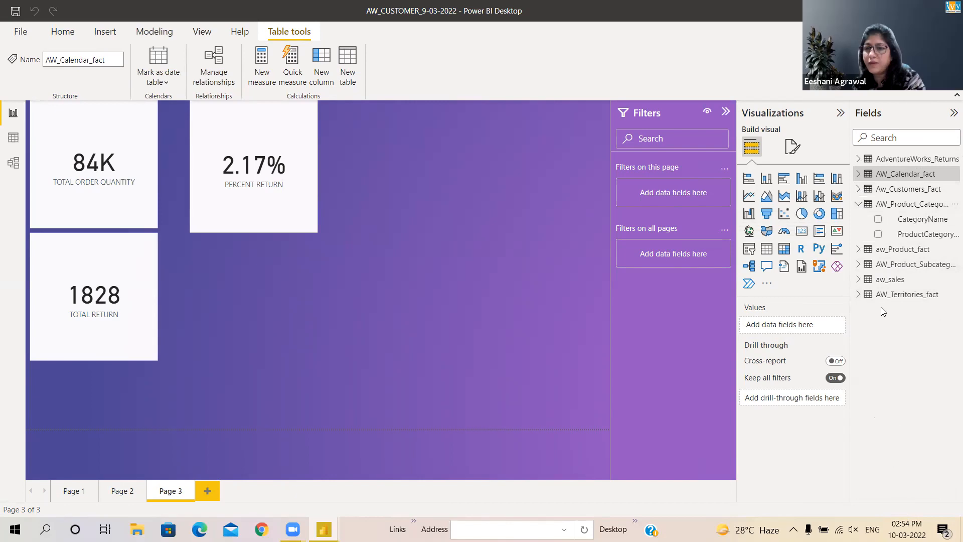
left_click(858, 205)
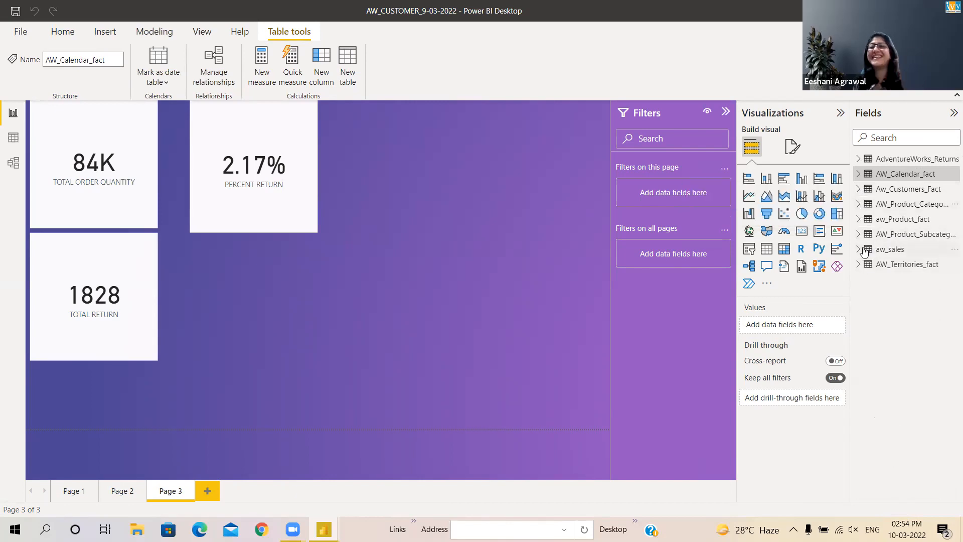
left_click(859, 191)
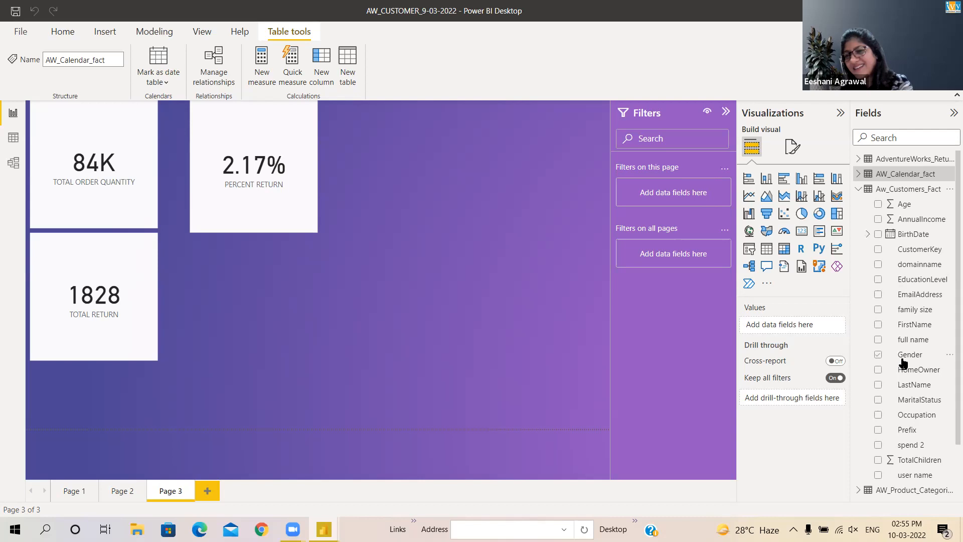
scroll(903, 362, "down", 3)
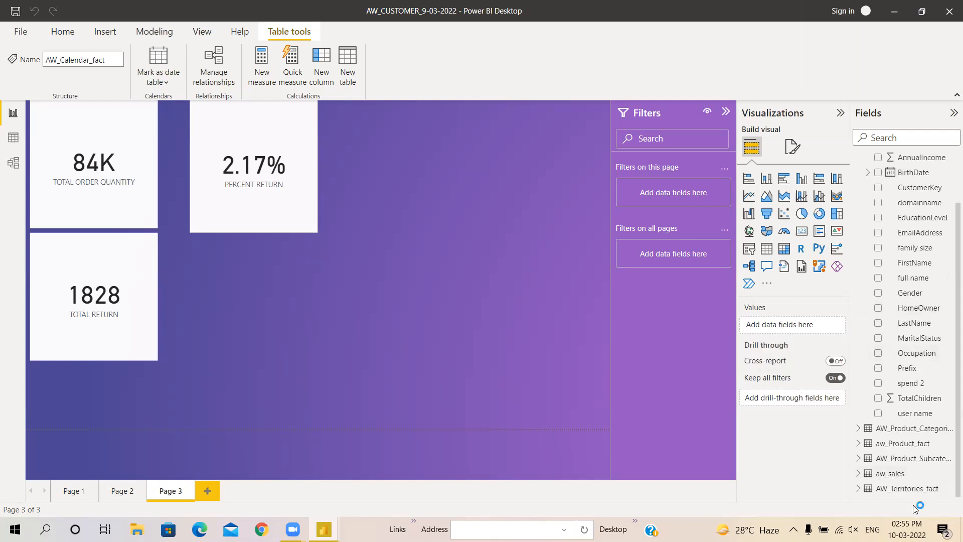
scroll(901, 461, "up", 3)
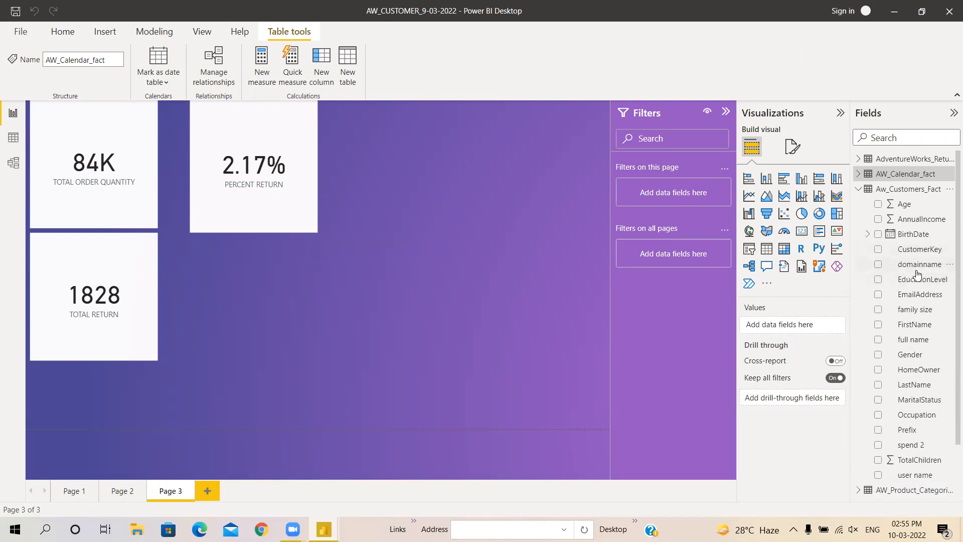
scroll(918, 279, "down", 3)
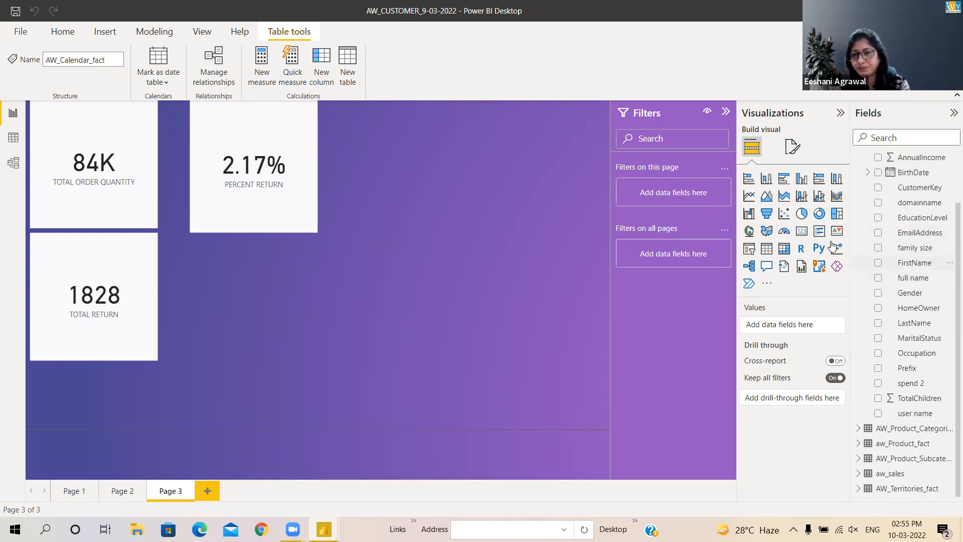
scroll(928, 211, "up", 3)
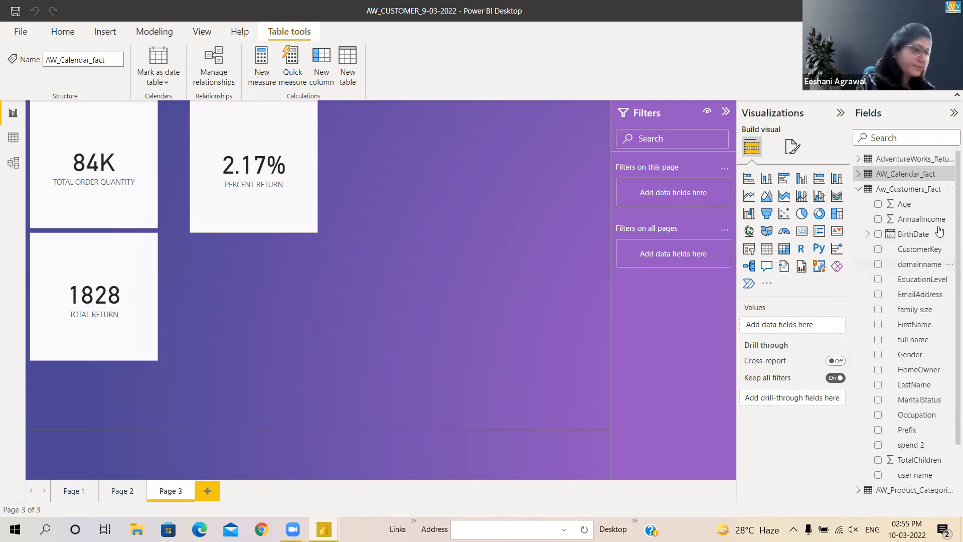
right_click(899, 194)
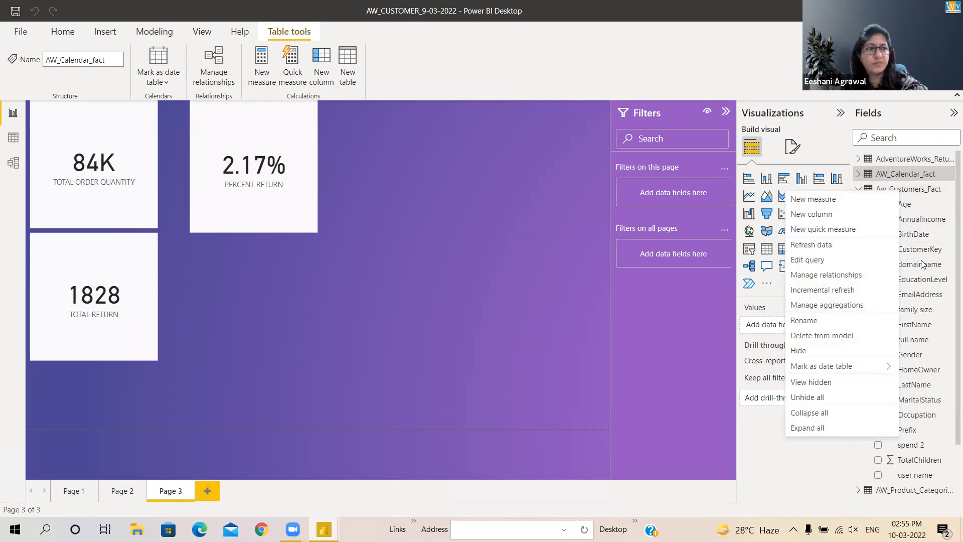
left_click(921, 230)
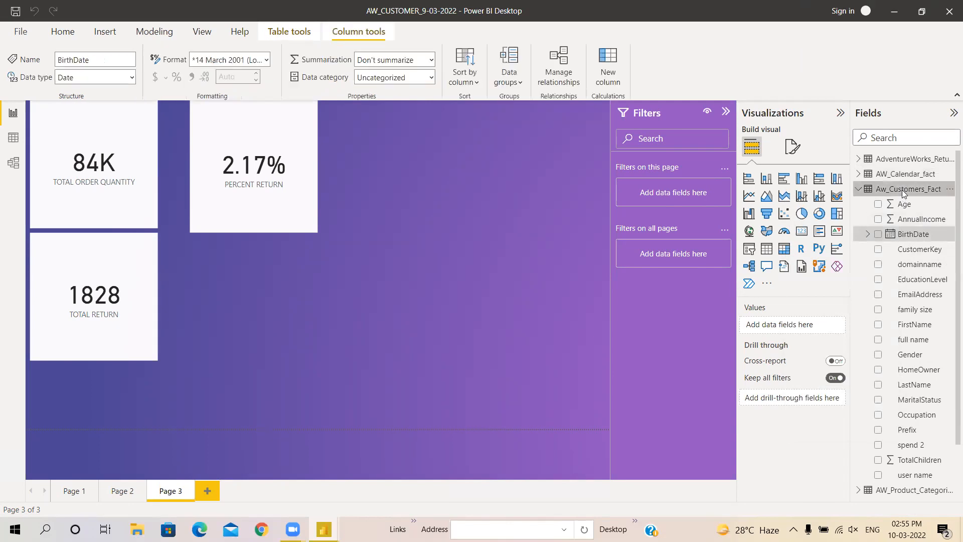
right_click(902, 190)
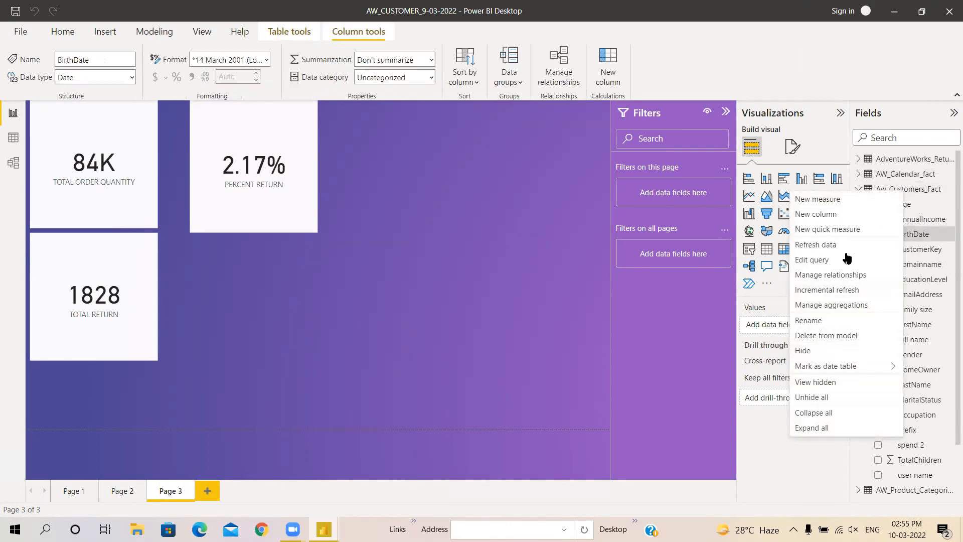
left_click(827, 216)
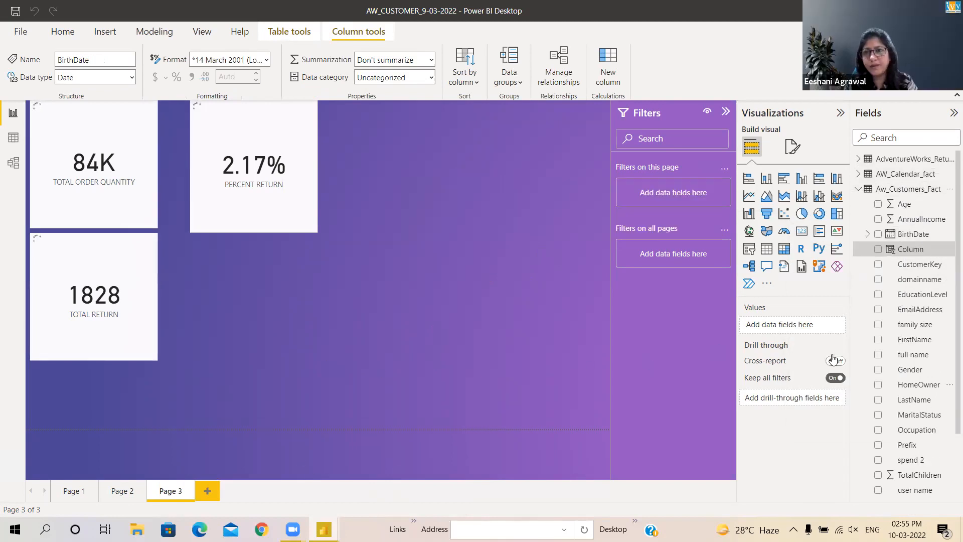
left_click(892, 138)
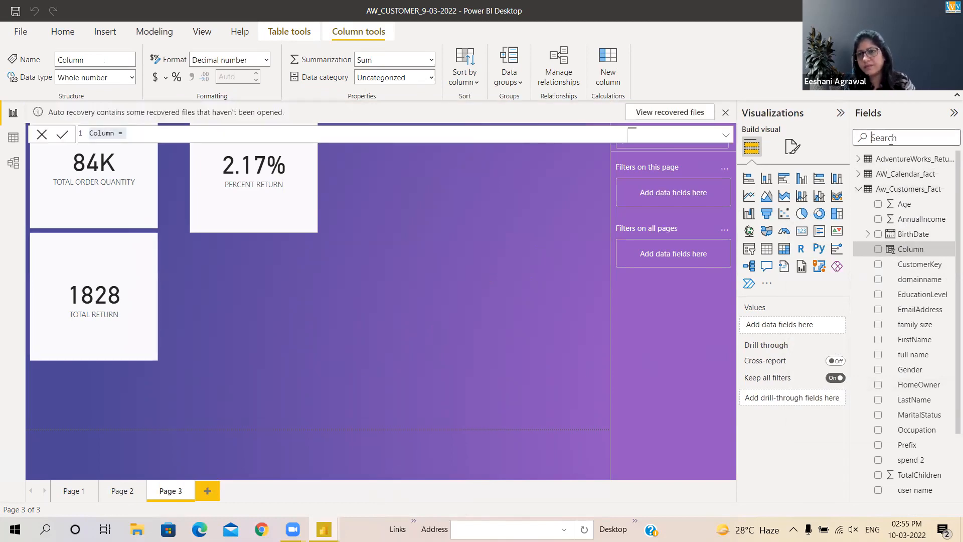
type("TARGET")
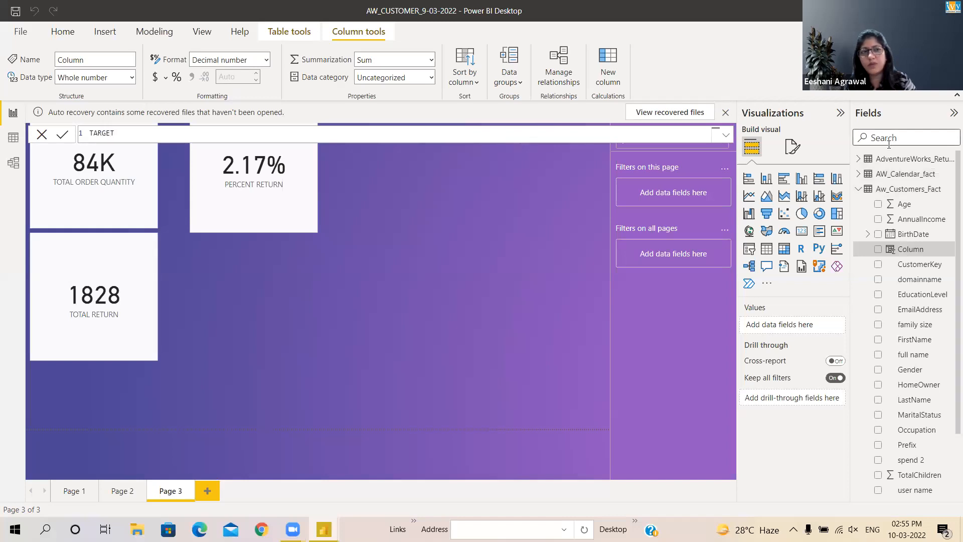
scroll(950, 320, "down", 3)
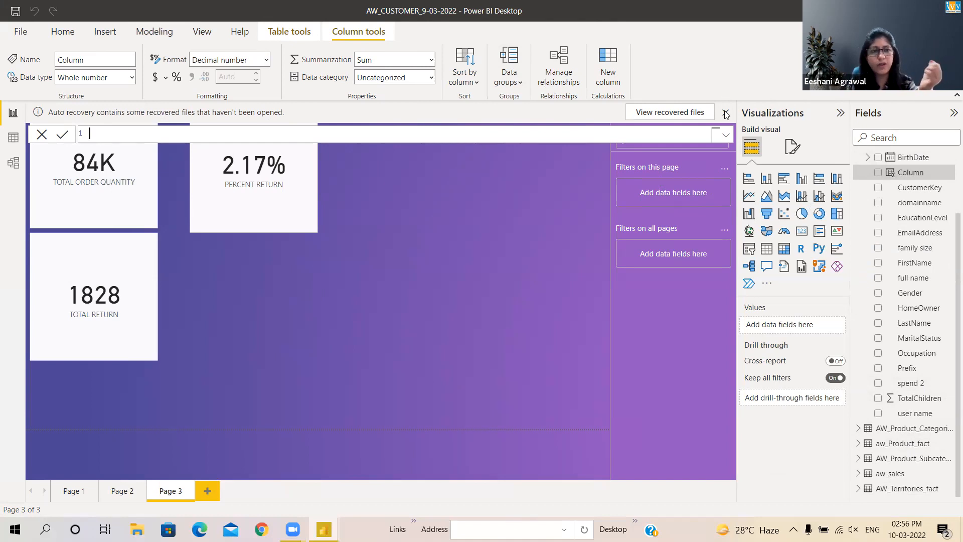
left_click(42, 136)
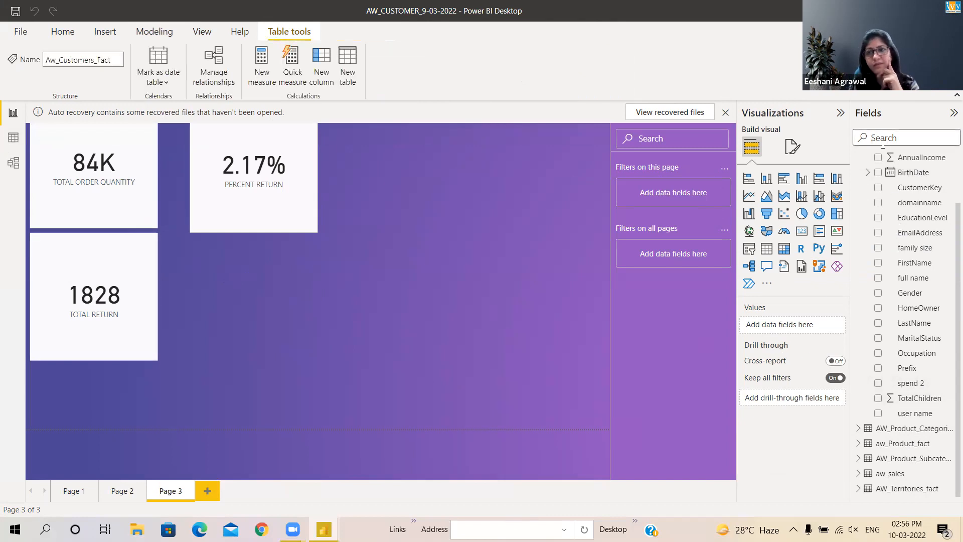
Search the model's fields for TARGET, and clear the search to list all tables again
type("TARGET")
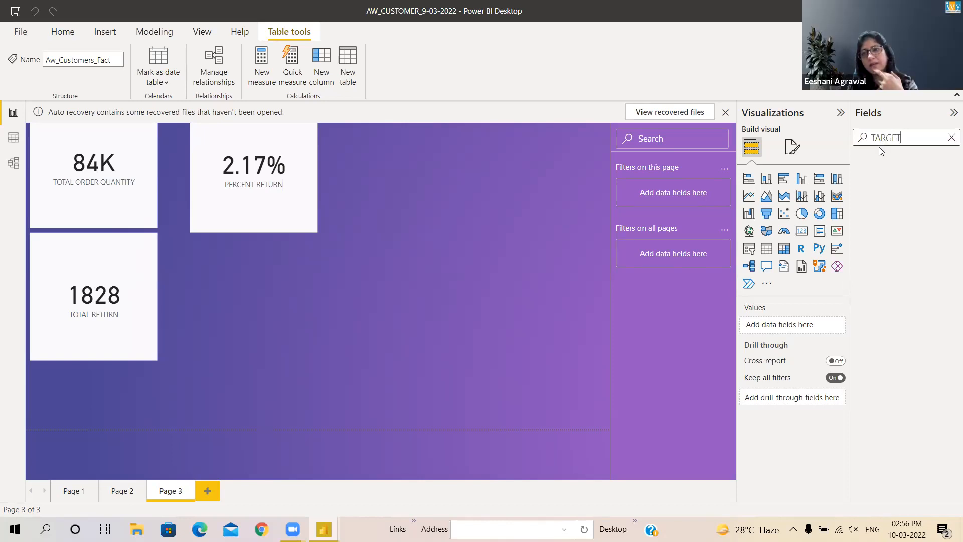
key("BackSpace")
key("BackSpace")
key("BackSpace")
key("BackSpace")
key("BackSpace")
key("BackSpace")
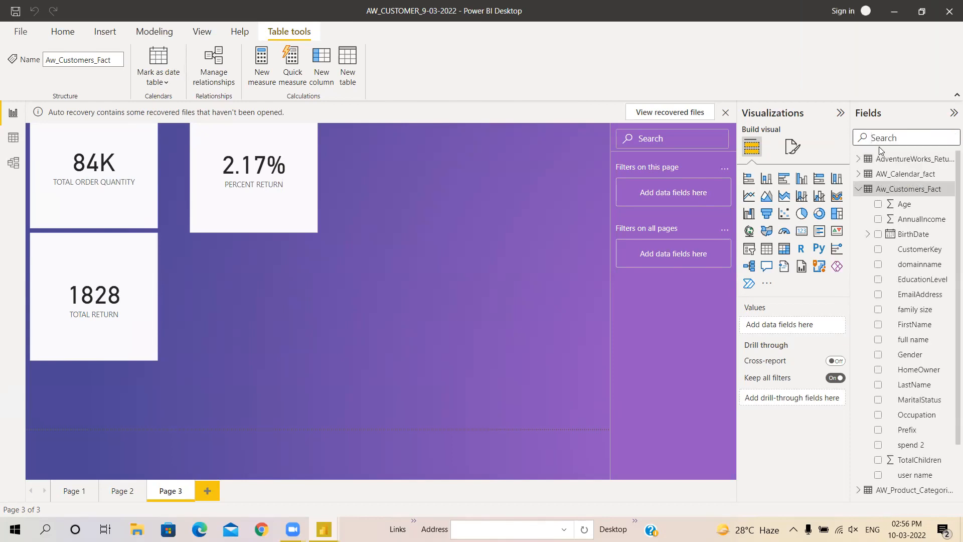
right_click(885, 193)
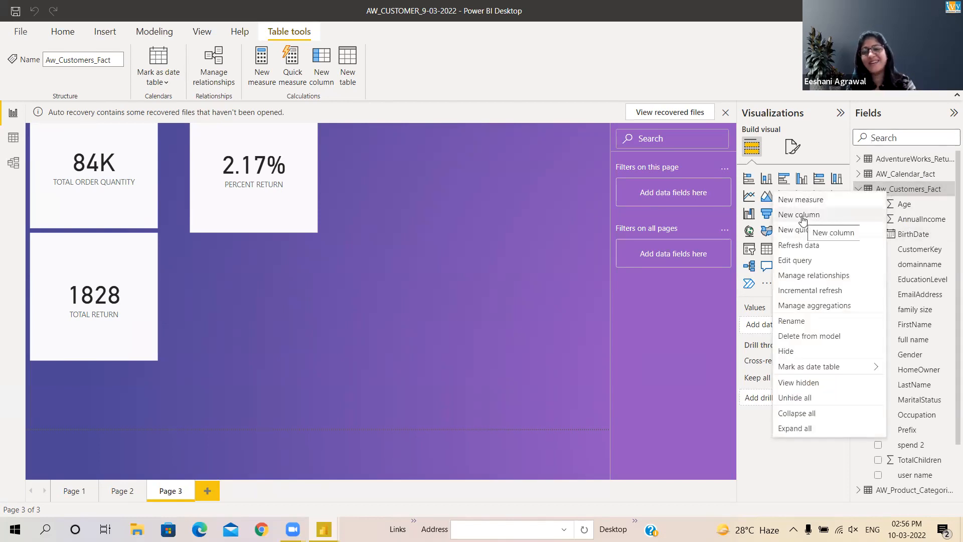
left_click(949, 477)
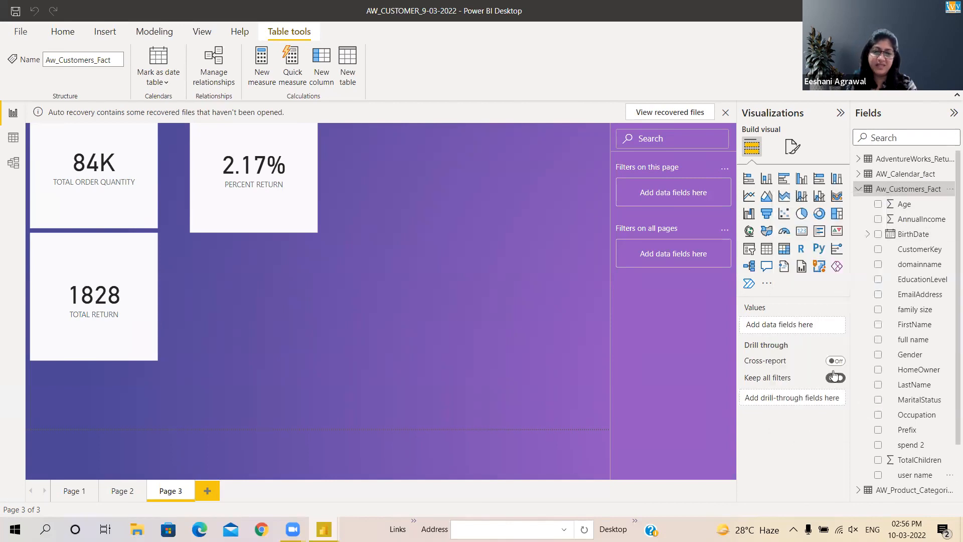
right_click(891, 194)
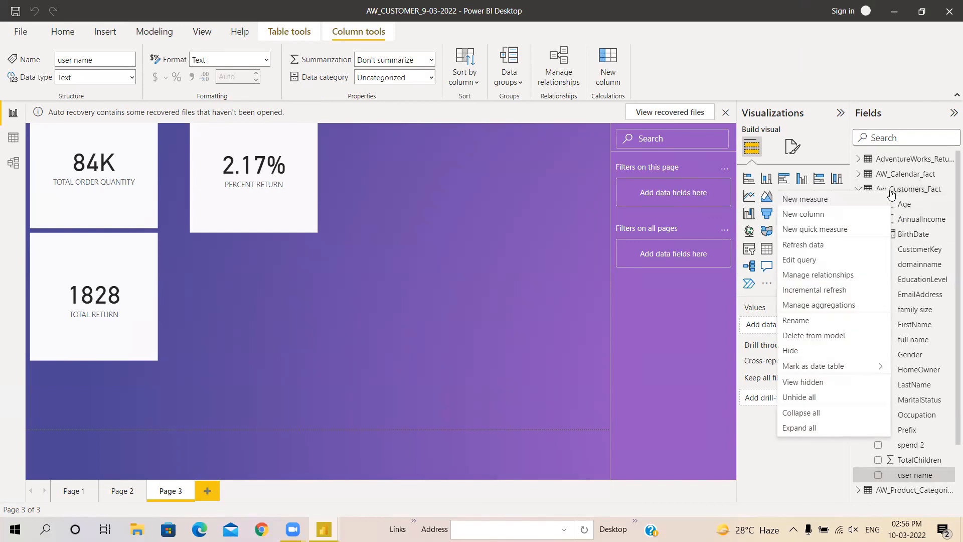
left_click(798, 324)
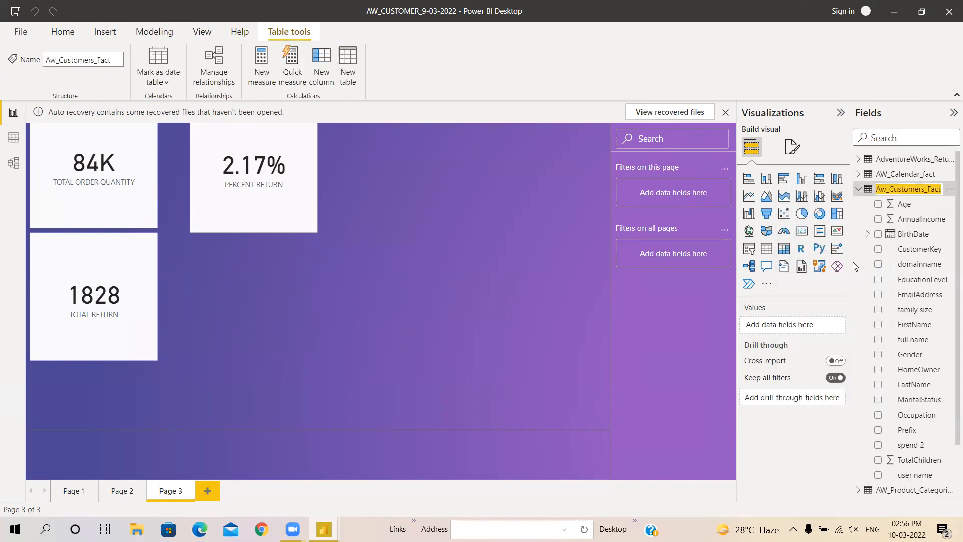
Add a new calculated column to the Aw_Customers_Fact table and view the auto-recovered files
right_click(869, 190)
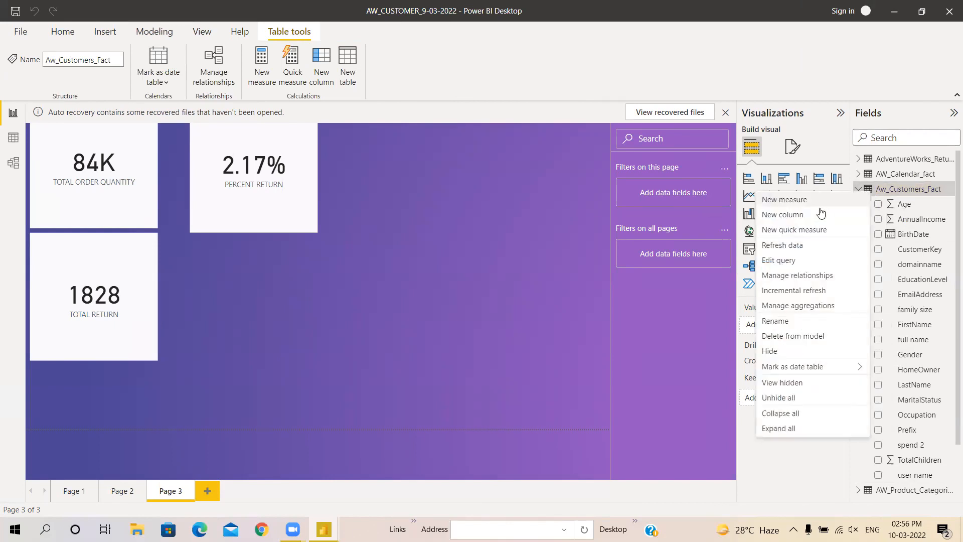
left_click(795, 219)
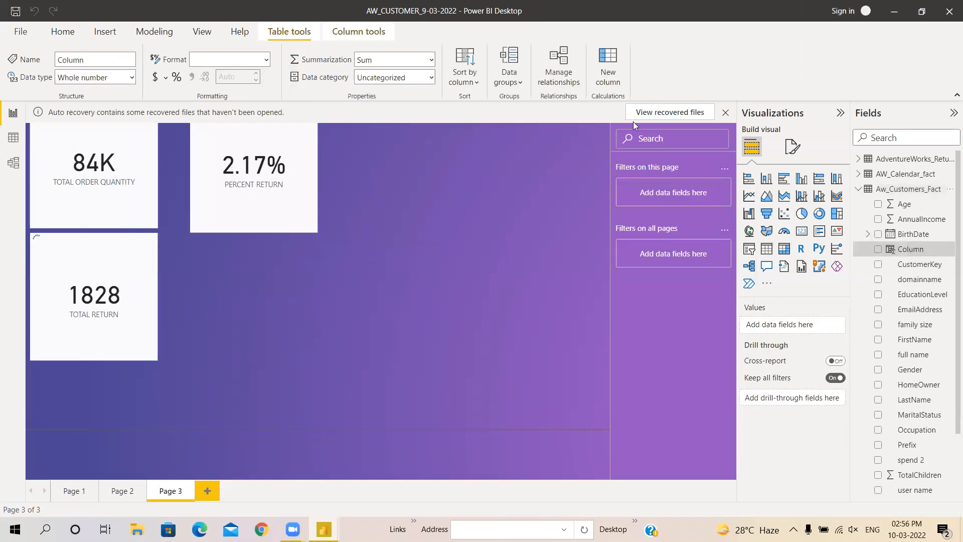
left_click(678, 113)
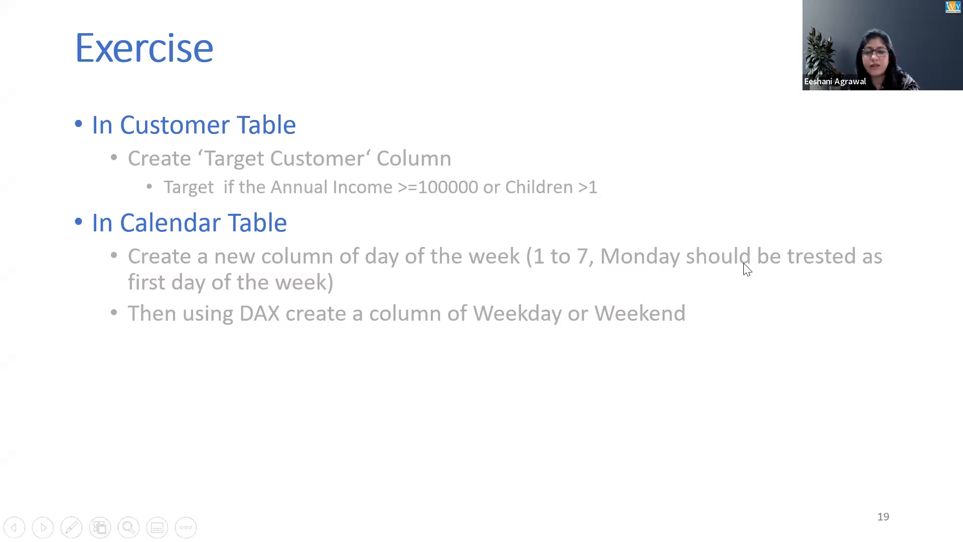
Switch to the Adv Works Session 12 - 10 Mar 2022 report and examine the return-type argument in AW_Calendar's Day of Week formula
key("alt+Tab")
key("alt+Tab")
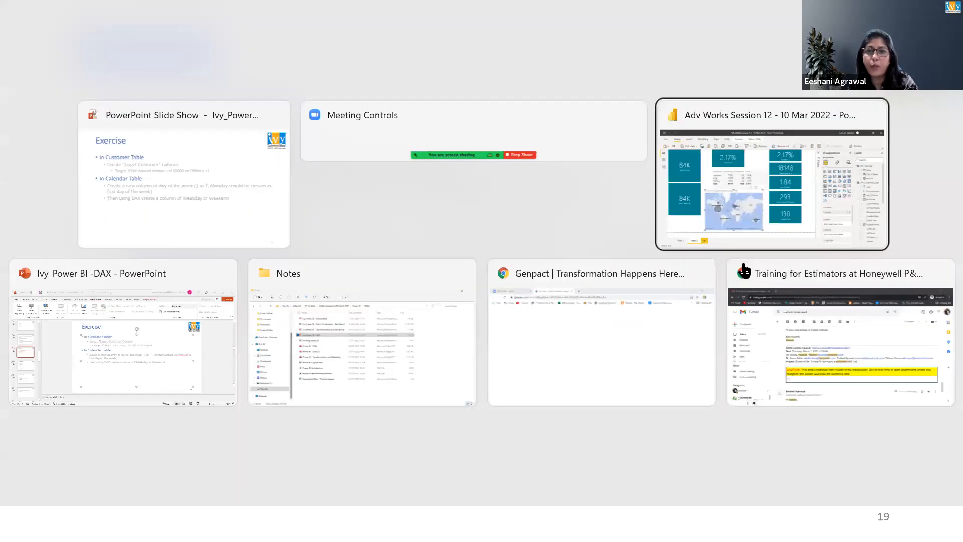
left_click(910, 190)
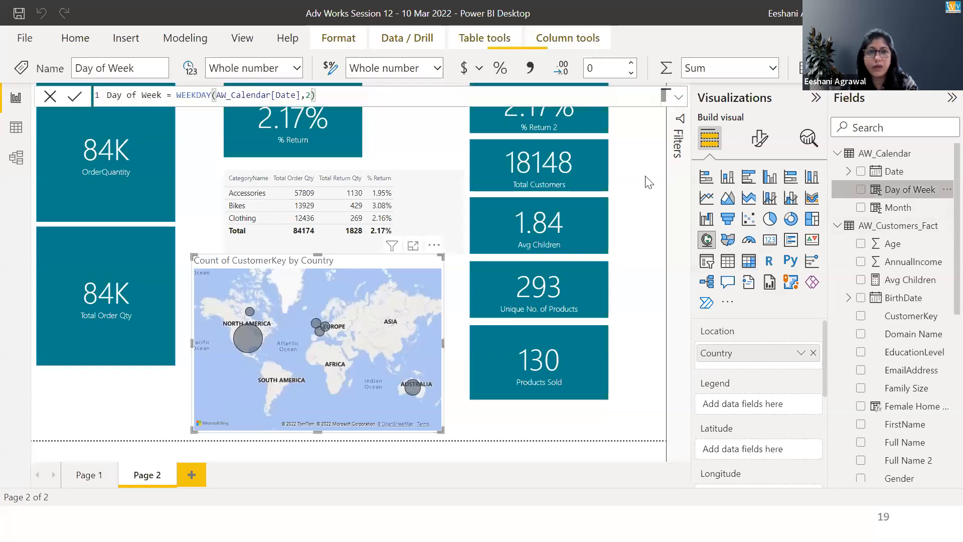
left_click_drag(306, 95, 311, 96)
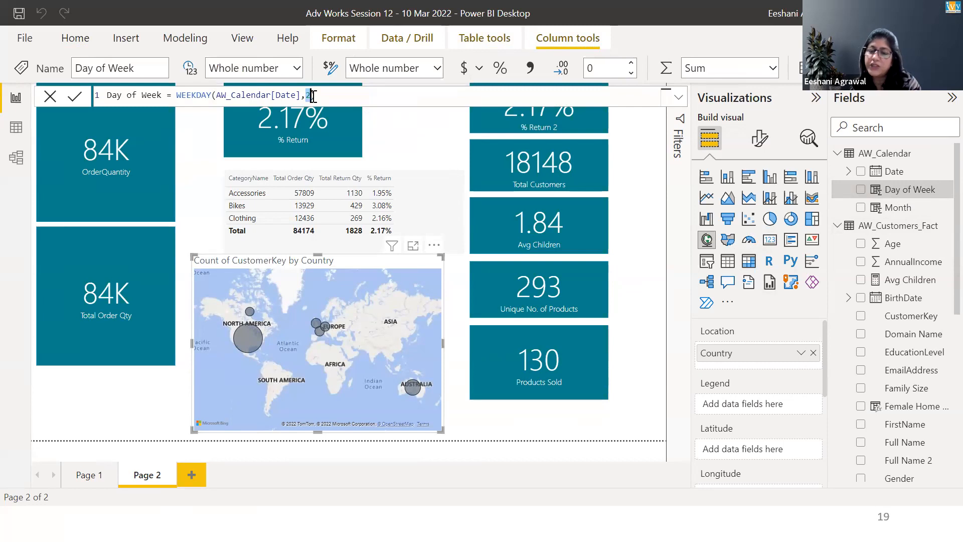
left_click(366, 89)
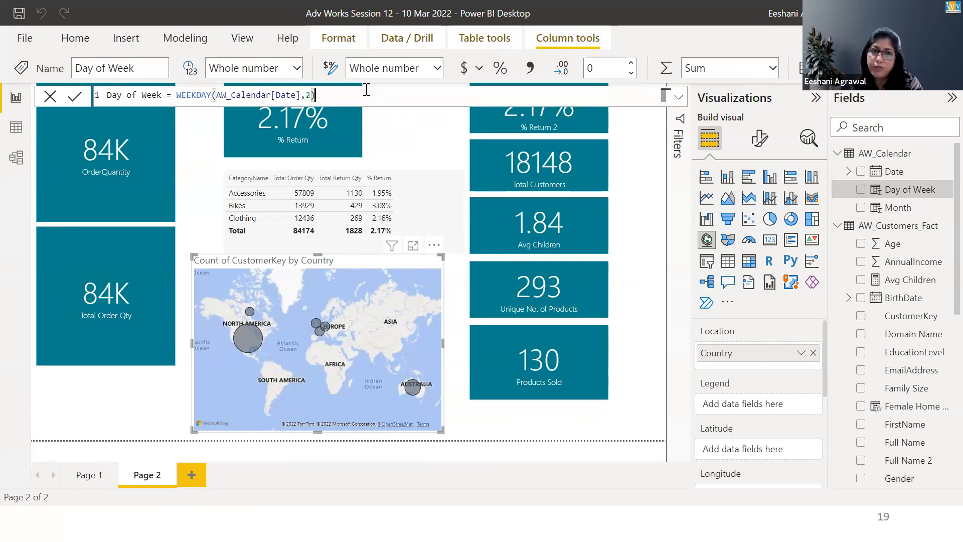
Add a calculated column named Weekday/Weekend to the AW_Calendar table and begin its formula with an IF function
right_click(884, 154)
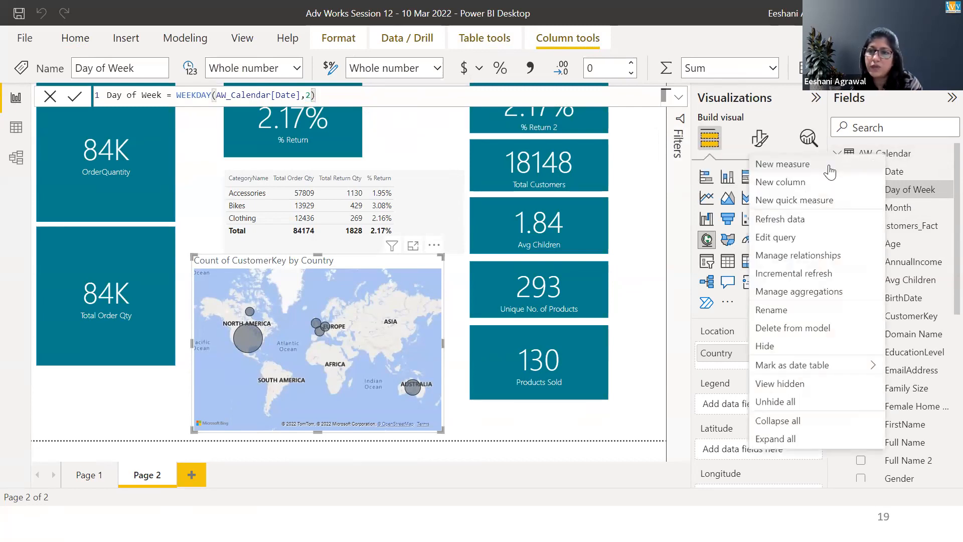
left_click(808, 186)
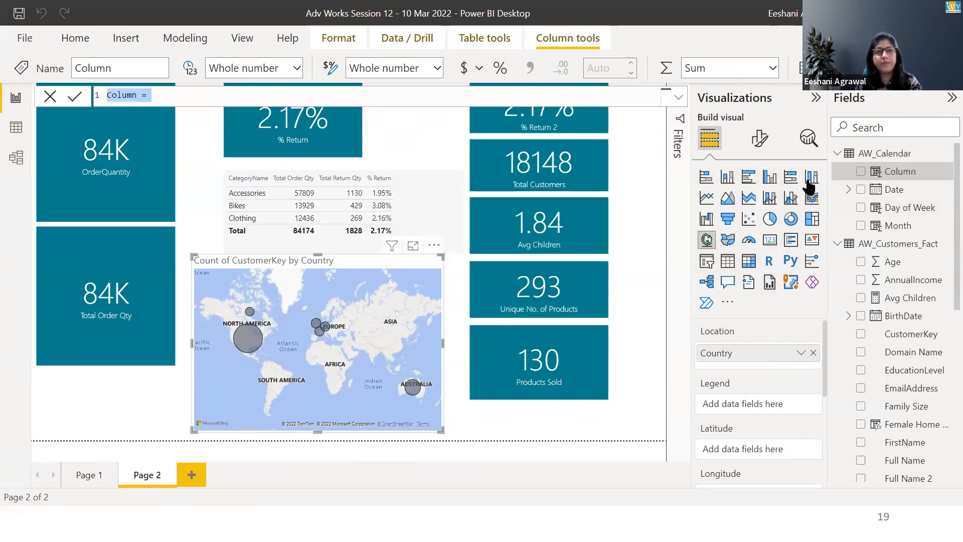
key("Left")
key("shift+Right")
key("shift+Right")
key("shift+Right")
key("shift+Right")
key("shift+Right")
key("shift+Right")
key("BackSpace")
type("Weekday/Weekend")
key("Right")
key("Right")
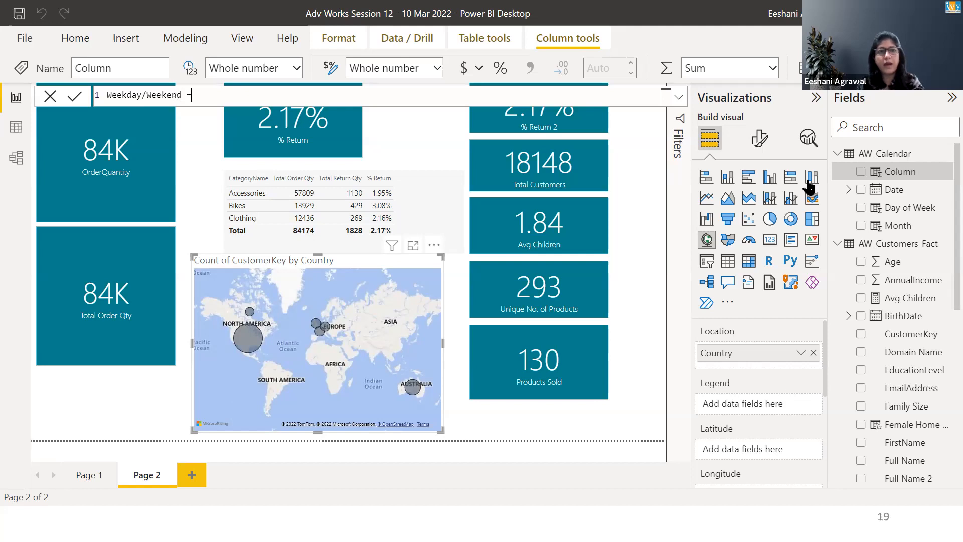
type("IF(")
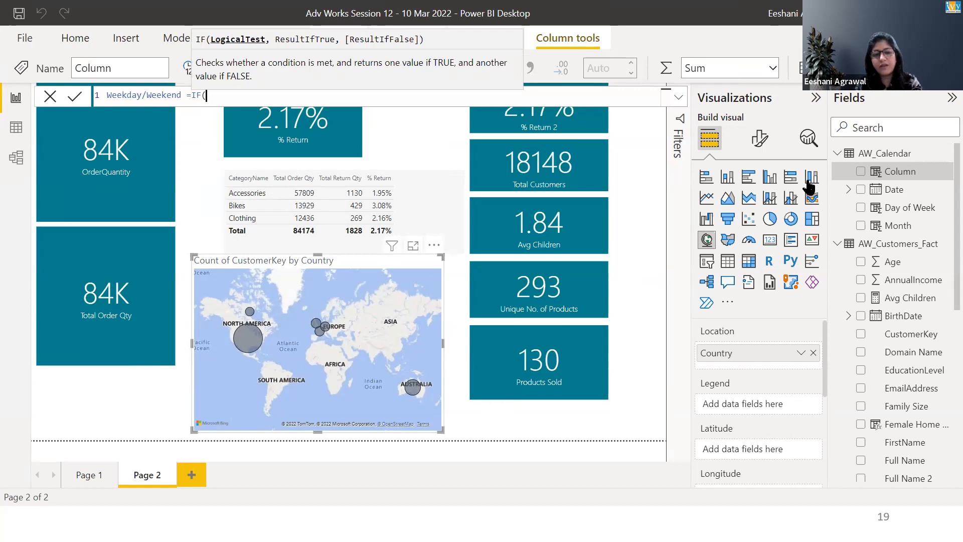
Complete the IF formula with the test AW_Calendar[Day of Week]>5, returning "Weekend" when true and "Weekday" when false
type("day")
key("Down")
key("Down")
key("Down")
key("Down")
key("Down")
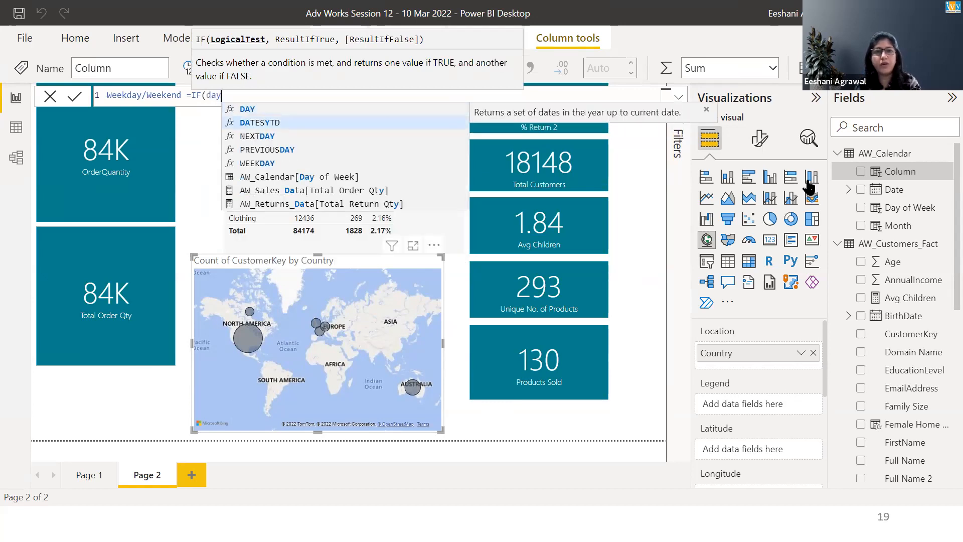
key("Tab")
type(">5")
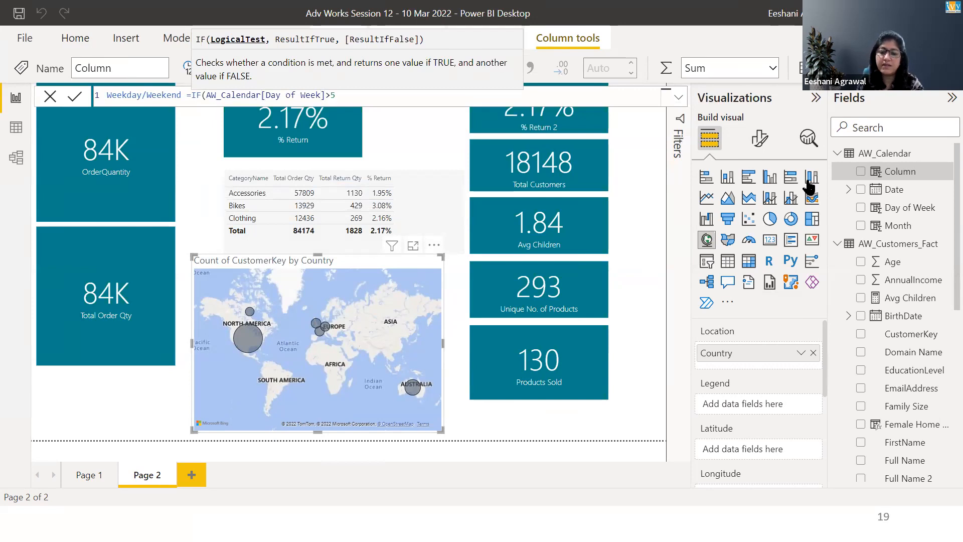
type(",\"Weekend\"")
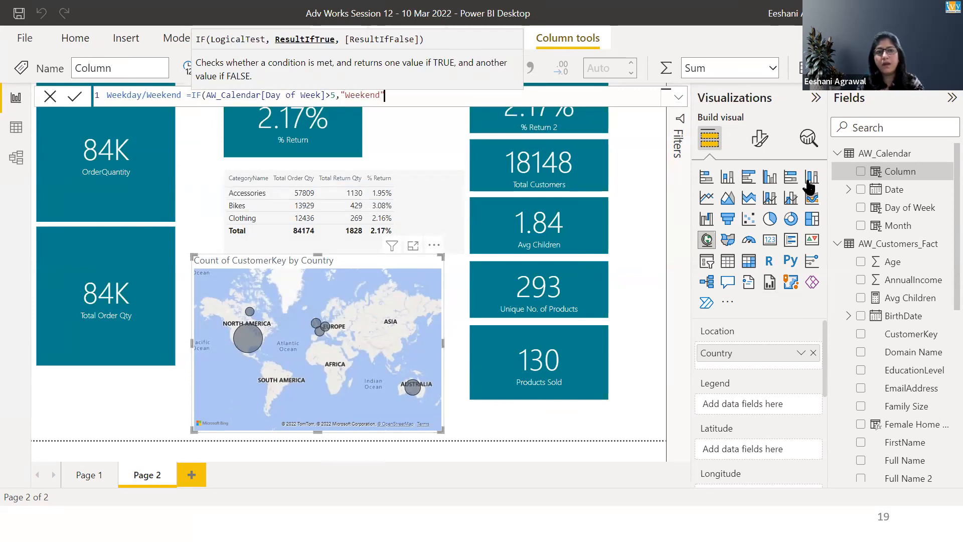
type(",\"Weekday\"")
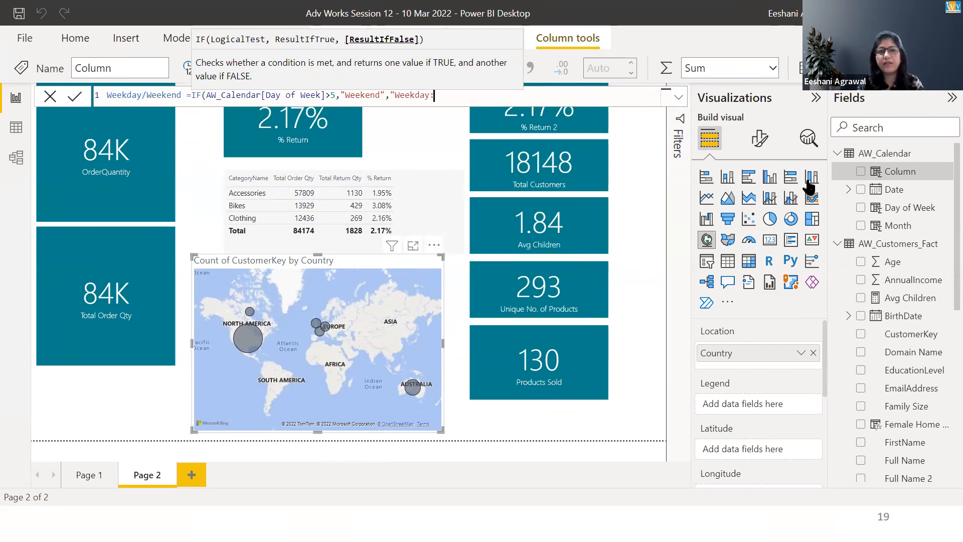
type(")")
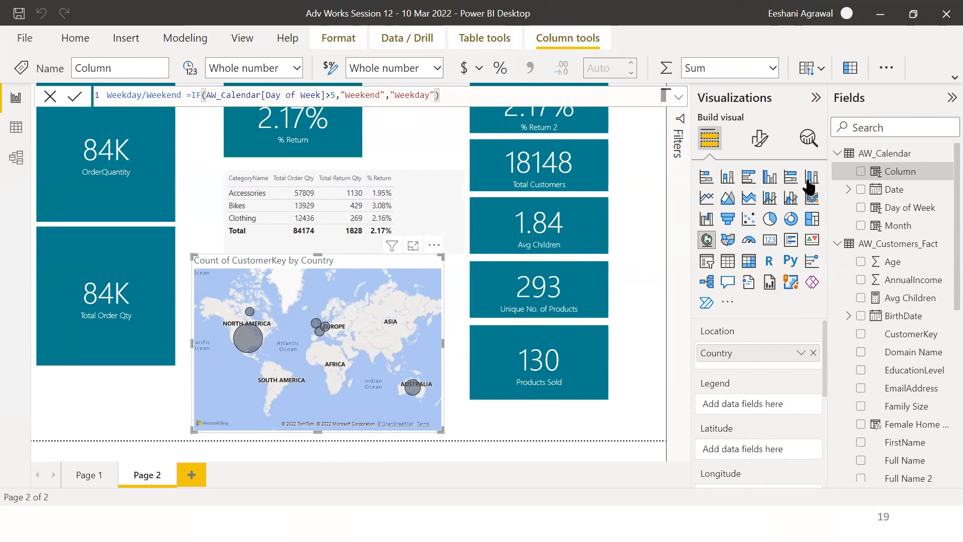
Erase the arguments of the IF function in the Weekday/Weekend formula
key("BackSpace")
key("BackSpace")
key("BackSpace")
key("BackSpace")
key("BackSpace")
key("BackSpace")
key("BackSpace")
key("BackSpace")
key("BackSpace")
key("BackSpace")
key("BackSpace")
key("BackSpace")
key("BackSpace")
key("BackSpace")
key("BackSpace")
key("BackSpace")
key("BackSpace")
key("BackSpace")
key("BackSpace")
key("BackSpace")
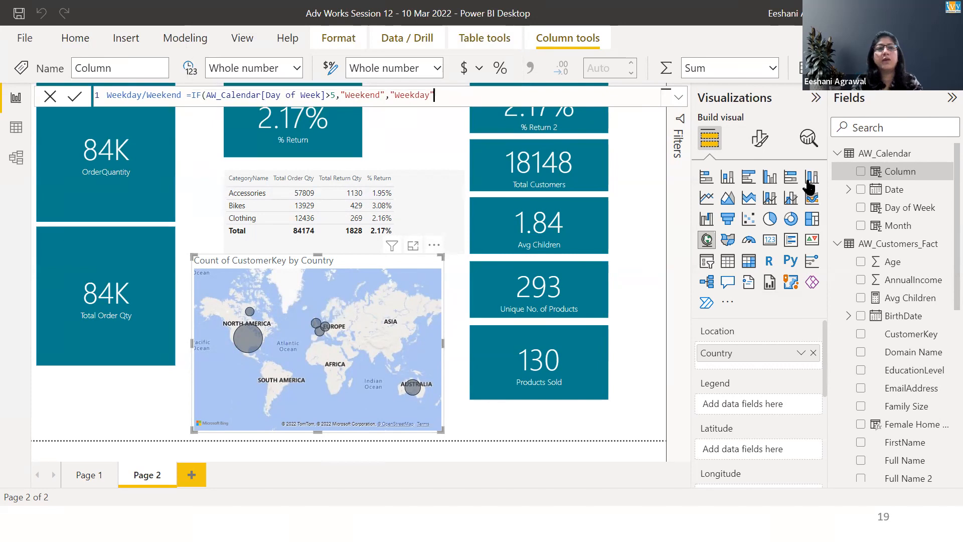
key("BackSpace")
key("BackSpace")
key("BackSpace")
key("BackSpace")
key("BackSpace")
key("BackSpace")
key("BackSpace")
key("BackSpace")
key("BackSpace")
key("BackSpace")
key("BackSpace")
key("BackSpace")
key("BackSpace")
key("BackSpace")
key("BackSpace")
key("BackSpace")
key("BackSpace")
key("BackSpace")
key("BackSpace")
key("BackSpace")
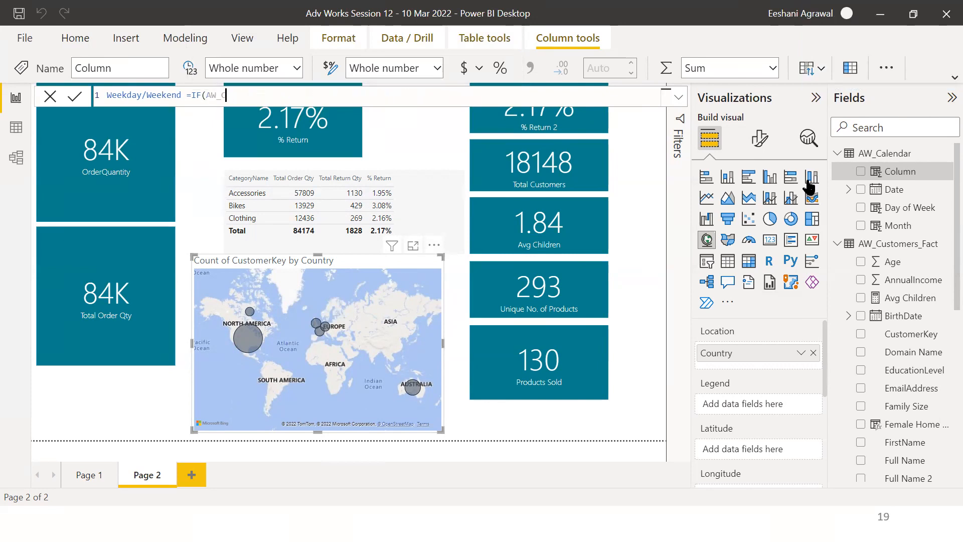
Finish the column formula as IF(AW_Calendar[Day of Week] IN {6,7},"Weekend","Weekday") and commit it
type("day")
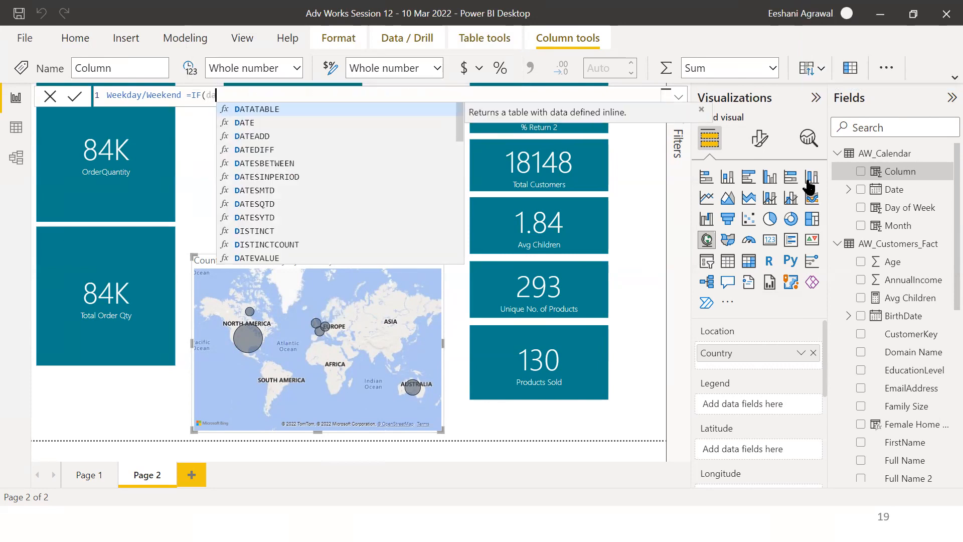
key("Tab")
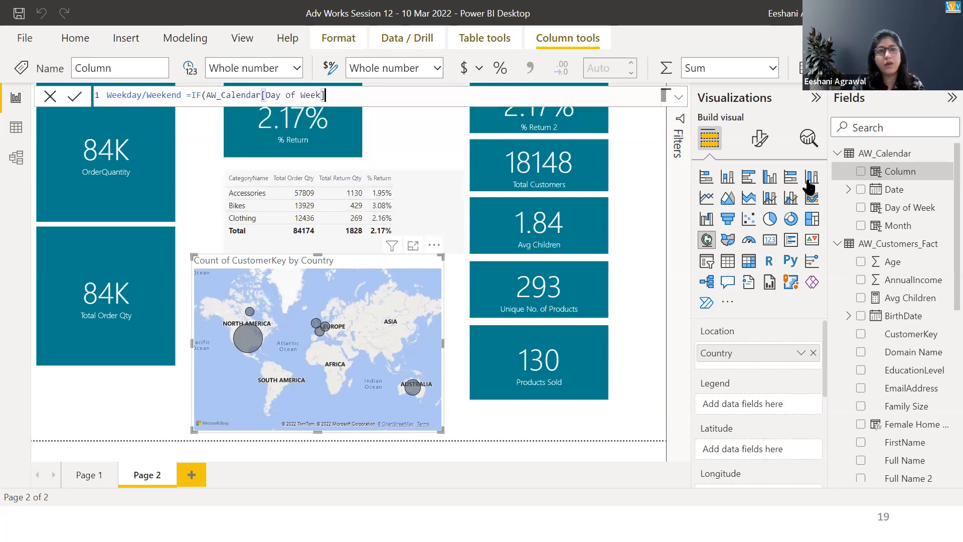
type("IN {1,2,3,4,5,")
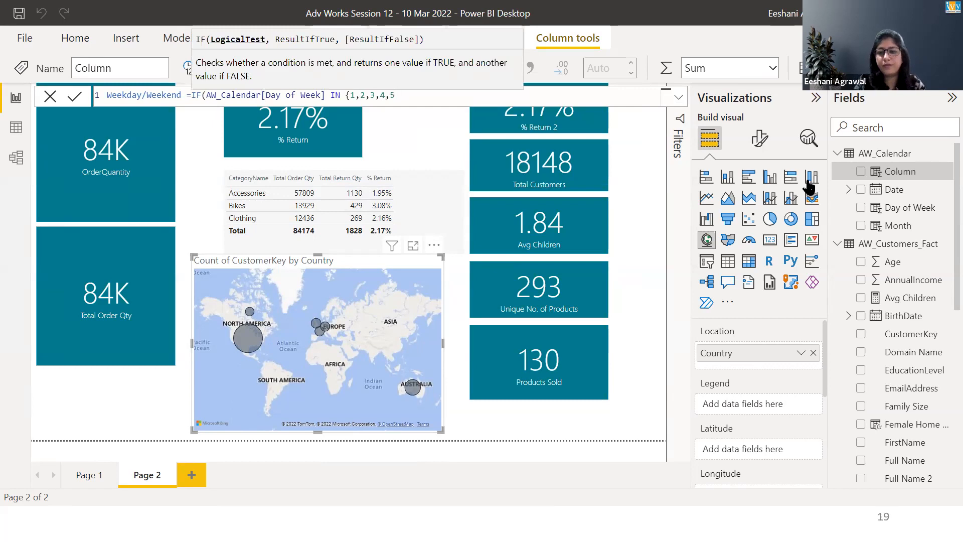
key("BackSpace")
key("BackSpace")
key("BackSpace")
key("BackSpace")
key("BackSpace")
key("BackSpace")
key("BackSpace")
key("BackSpace")
key("BackSpace")
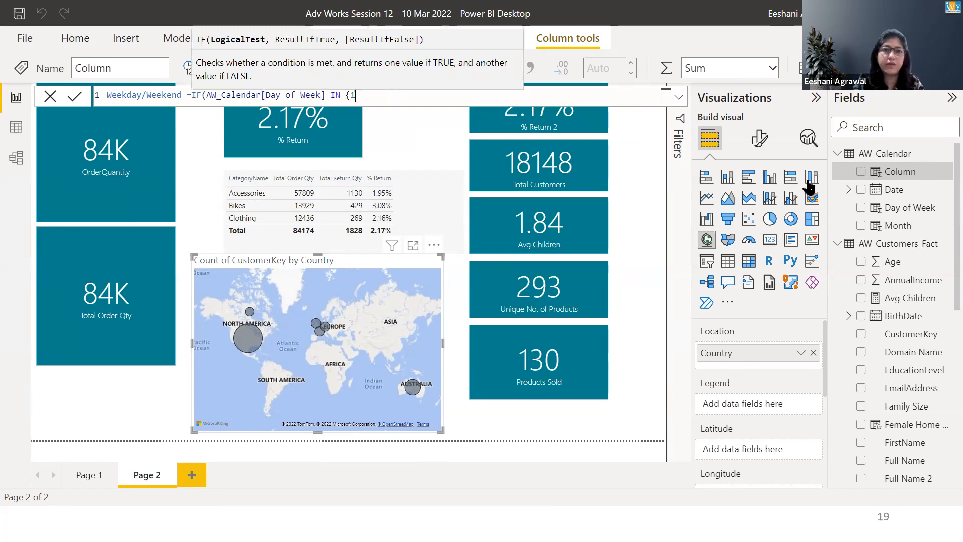
type("6,7}")
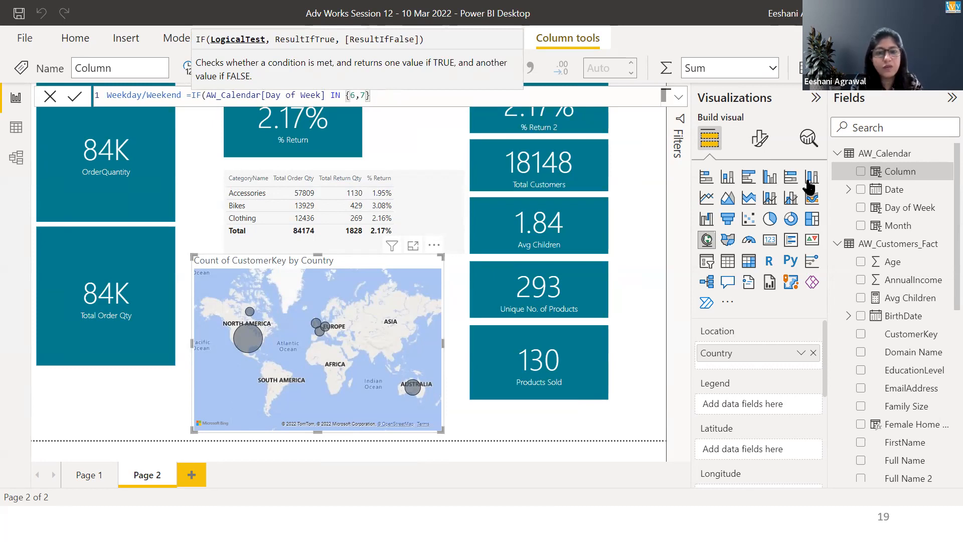
type(",\"Weekend\",\"Weekday\")")
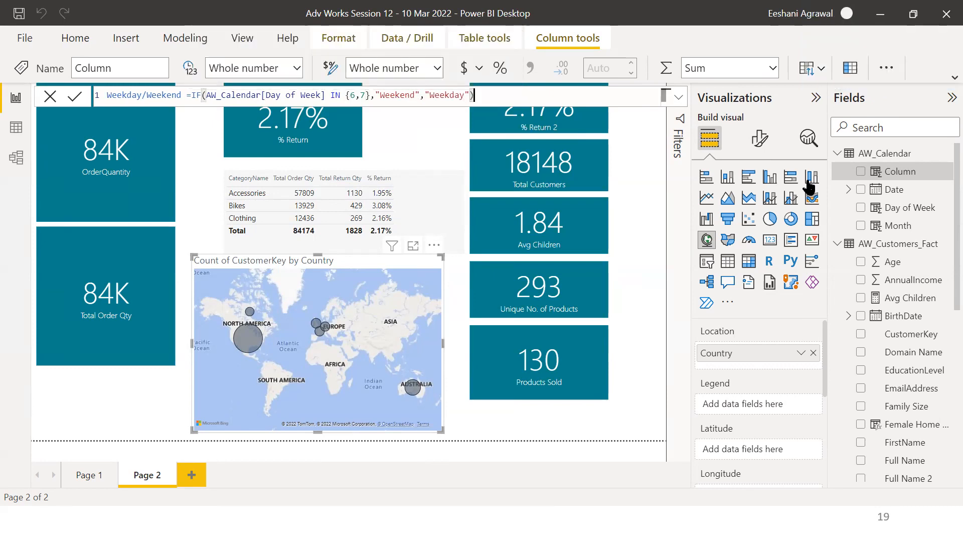
key("Return")
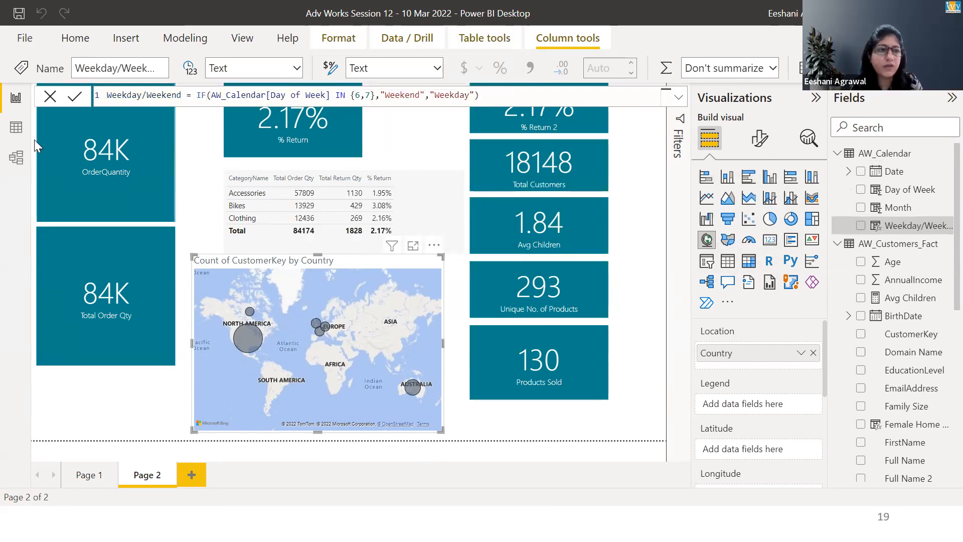
Check the Weekday/Weekend values in the AW_Calendar data table, and return to the report showing the column's formula
left_click(16, 127)
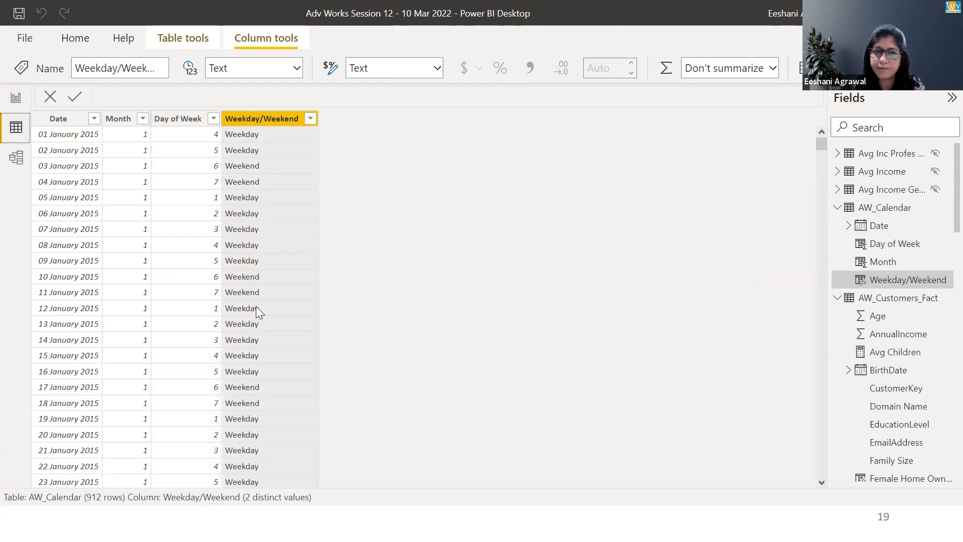
left_click(16, 100)
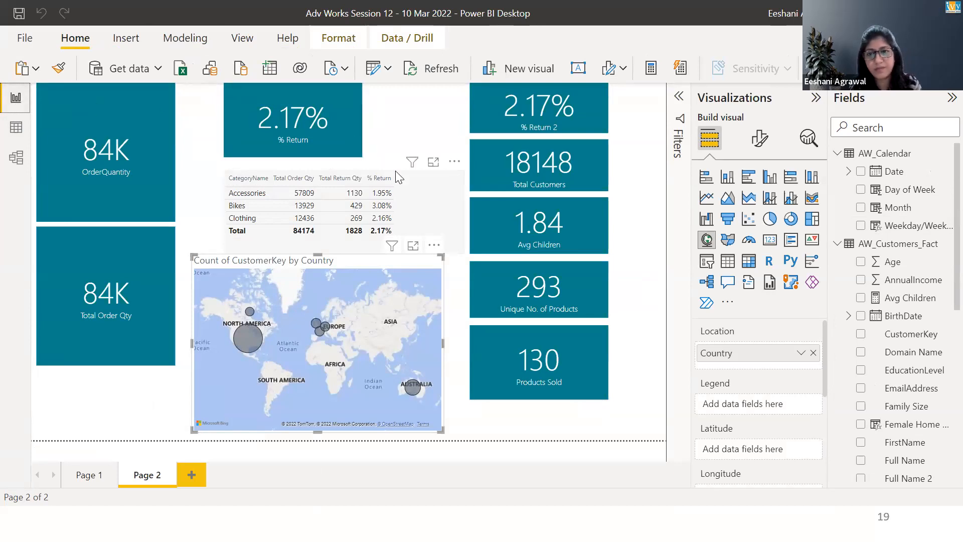
left_click(909, 227)
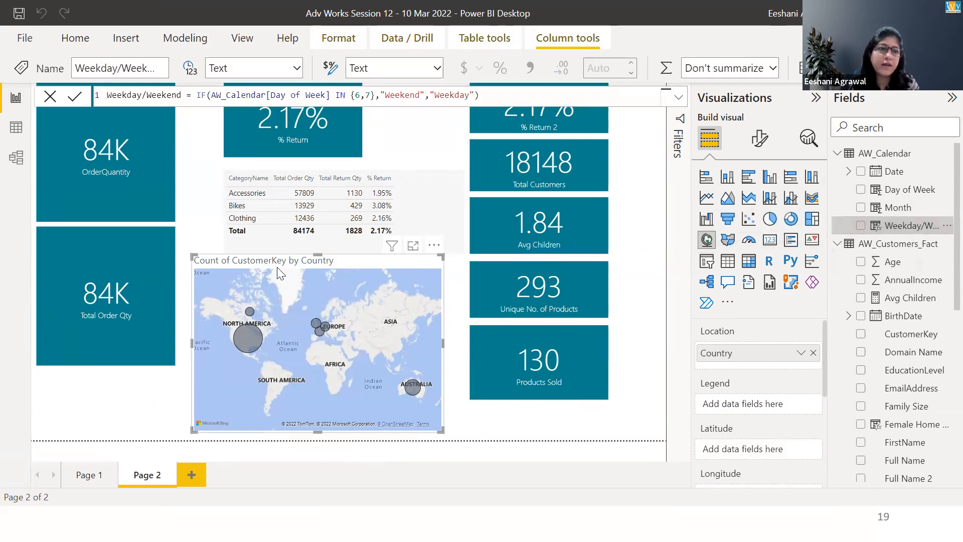
Delete the OrderQuantity and Total Order Qty cards from Page 2 of the report
left_click(134, 194)
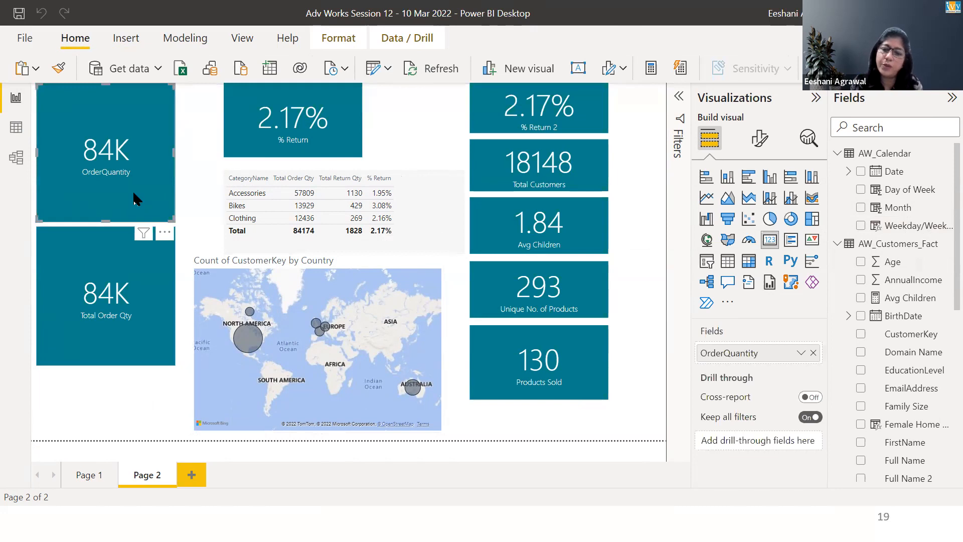
key("Delete")
left_click(135, 246)
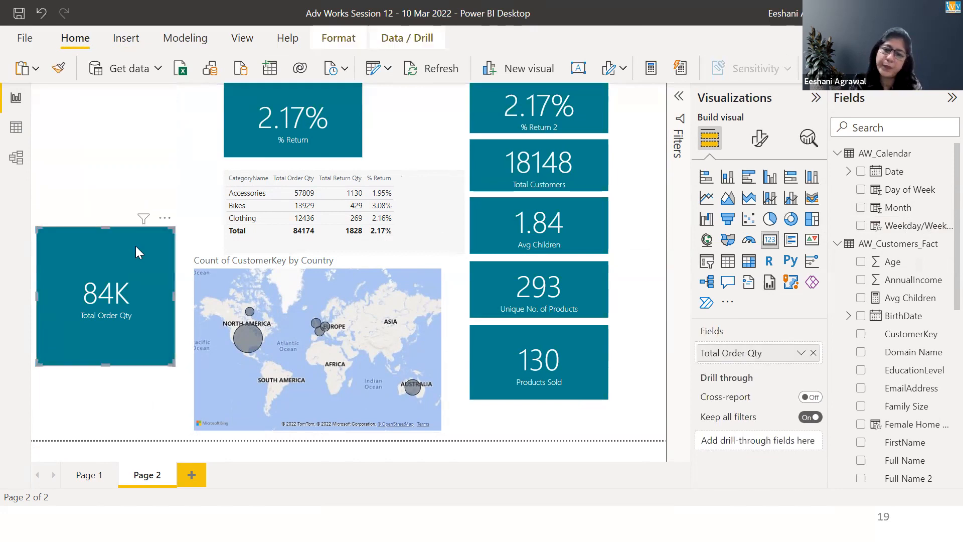
key("Delete")
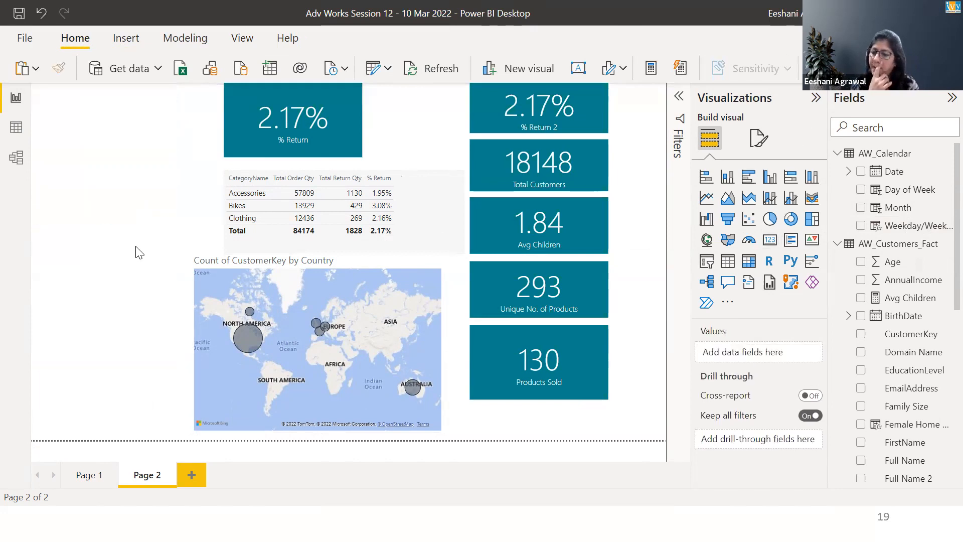
Add a donut chart to Page 2 with Weekday/Weekend from AW_Calendar as its legend
left_click(791, 222)
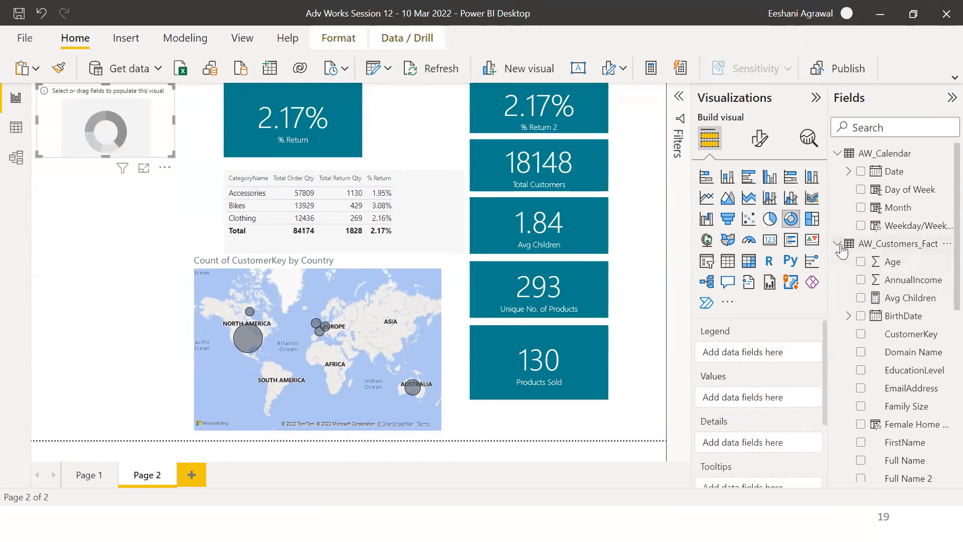
left_click(861, 226)
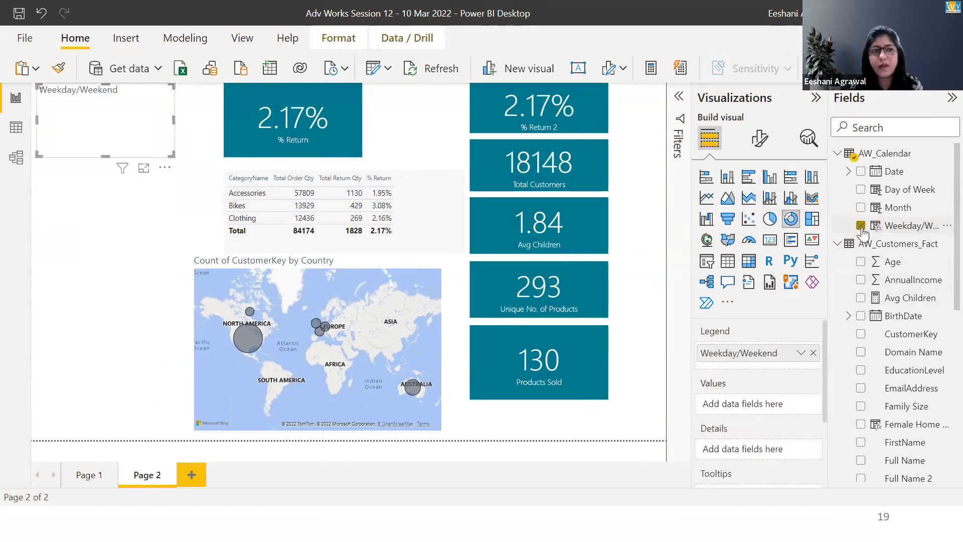
Try adding the Sales field from AW_Sales_Data to the donut chart, and remove it again
left_click(838, 155)
left_click(838, 172)
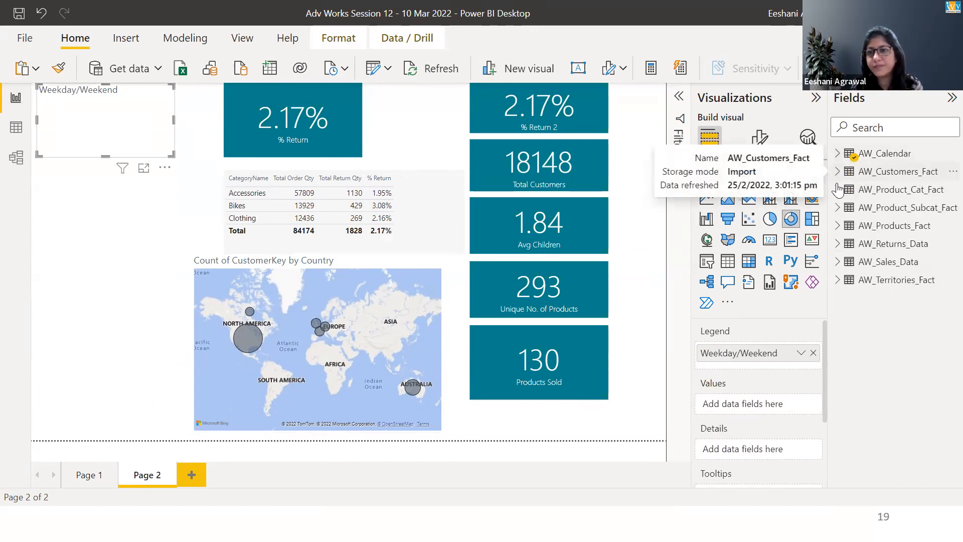
left_click(838, 262)
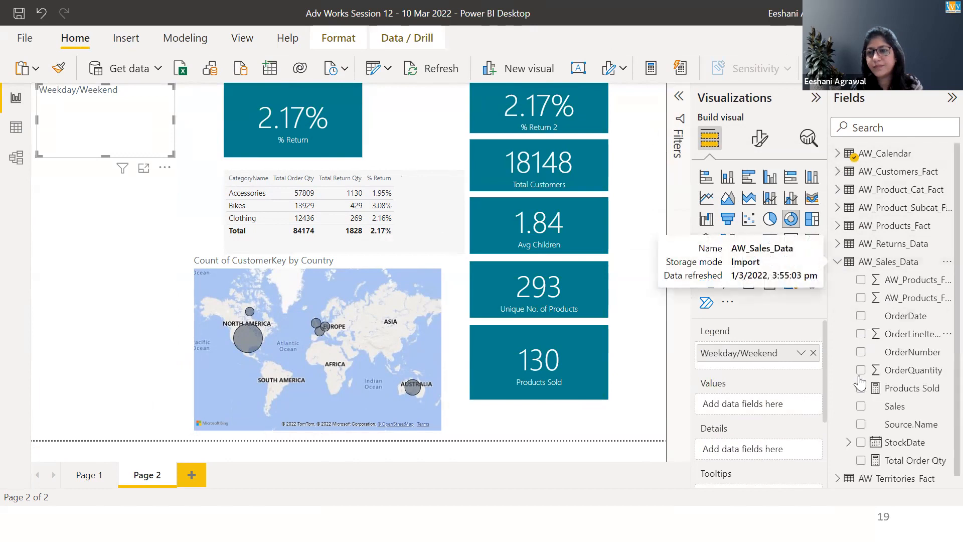
left_click(861, 406)
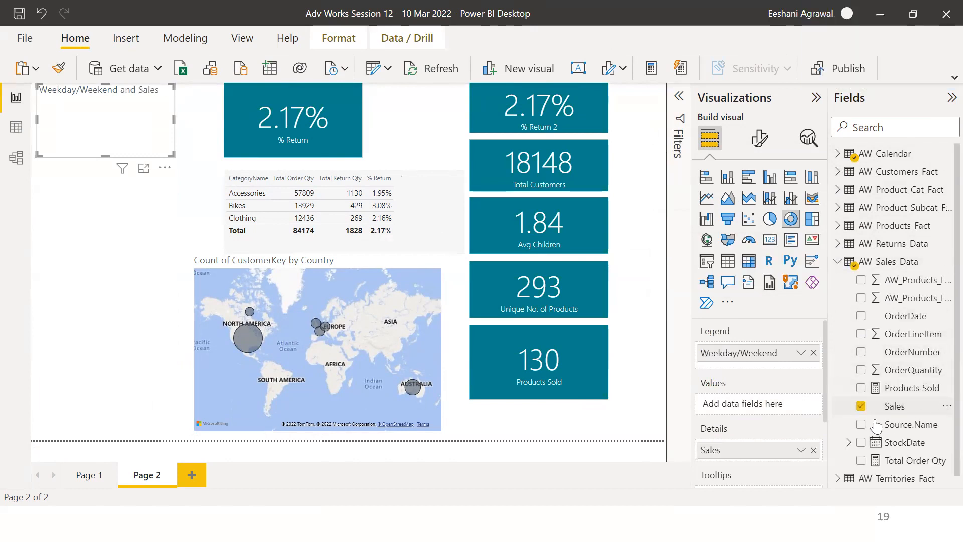
left_click(861, 407)
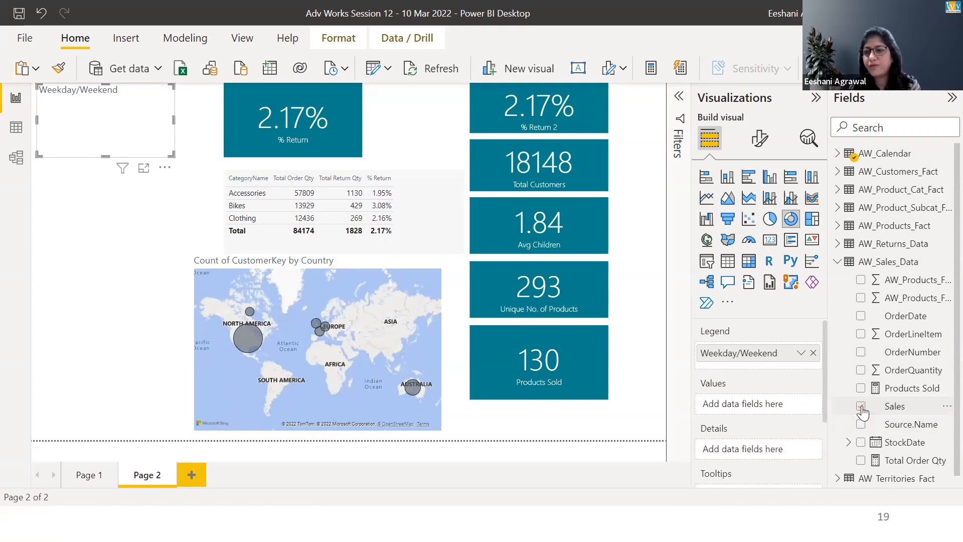
Examine the Sales column and its values in the AW_Sales_Data data table, and return to the report
left_click(894, 407)
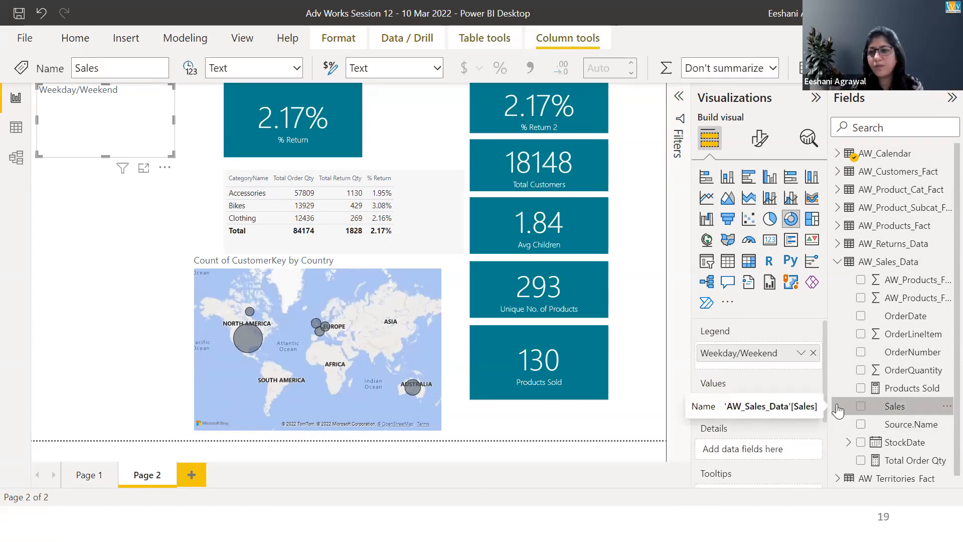
left_click(17, 128)
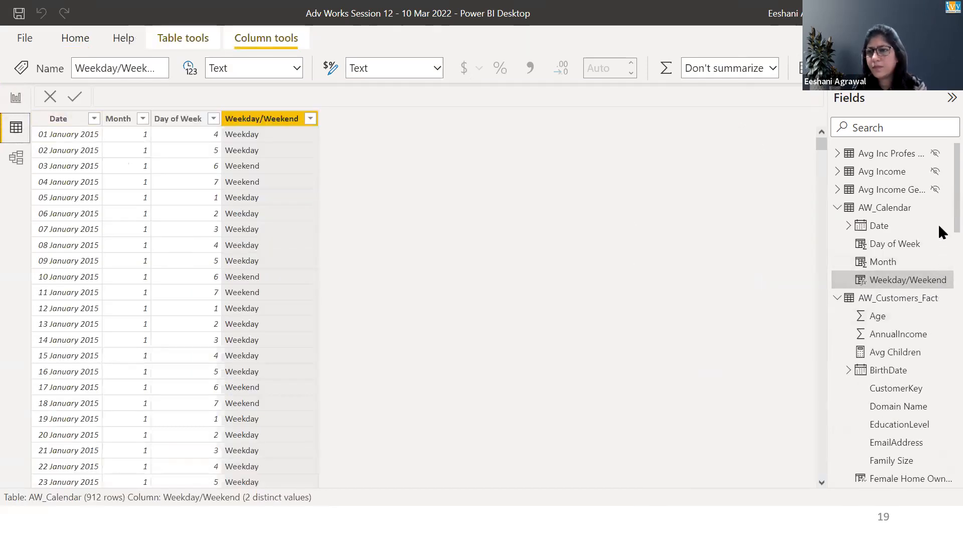
scroll(938, 221, "down", 8)
left_click(896, 386)
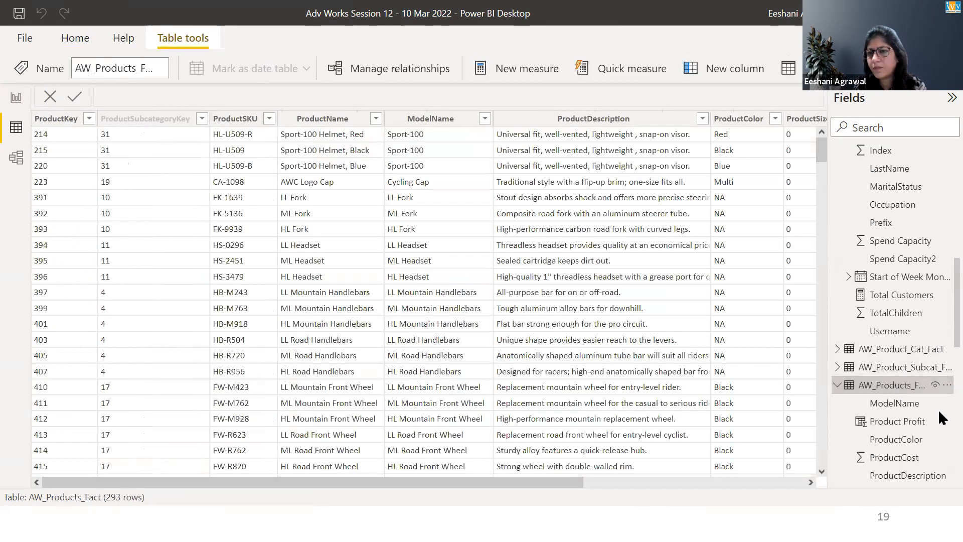
scroll(937, 417, "down", 5)
left_click(887, 327)
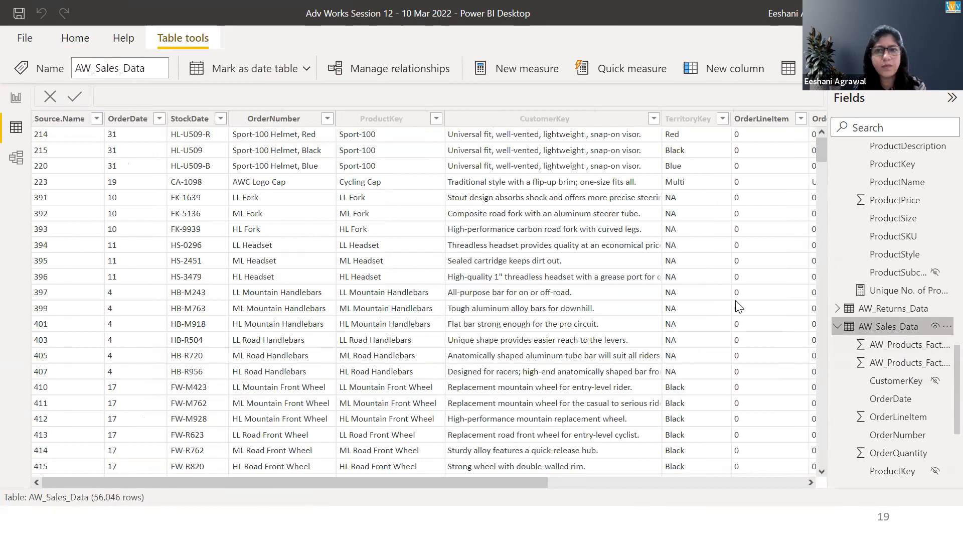
left_click(727, 294)
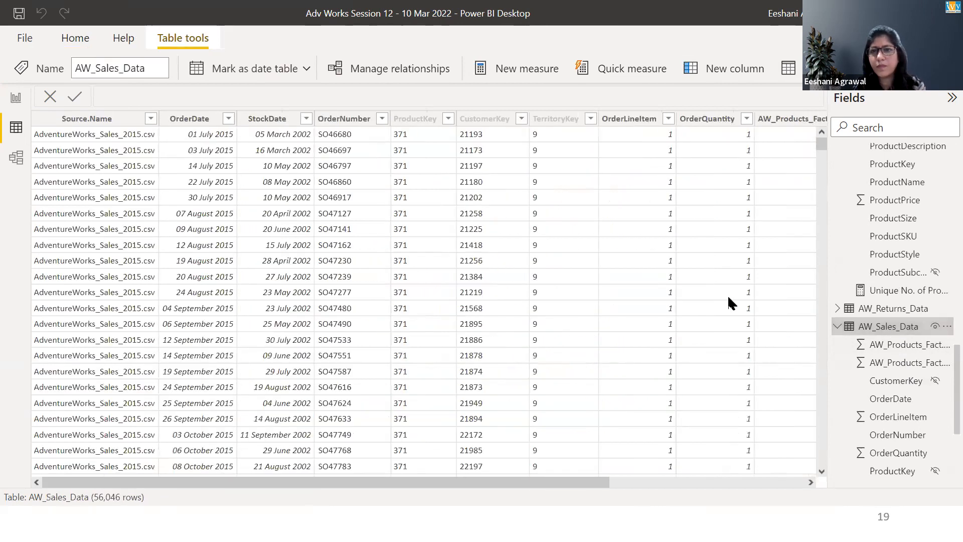
left_click(793, 482)
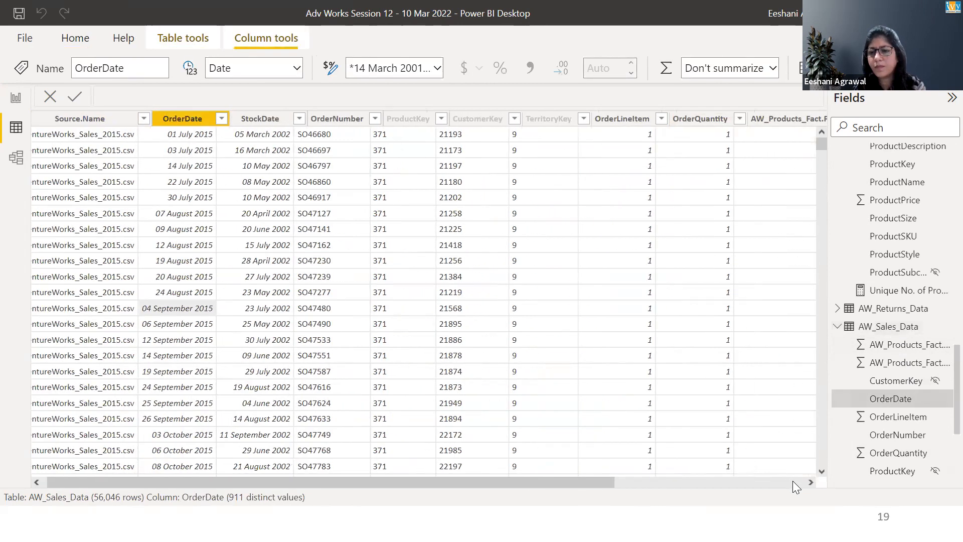
left_click(780, 480)
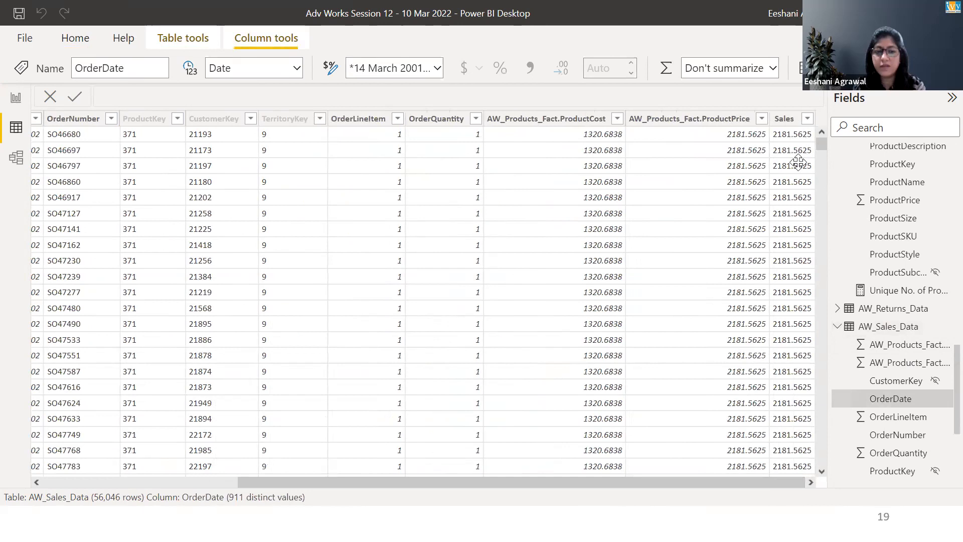
left_click(16, 97)
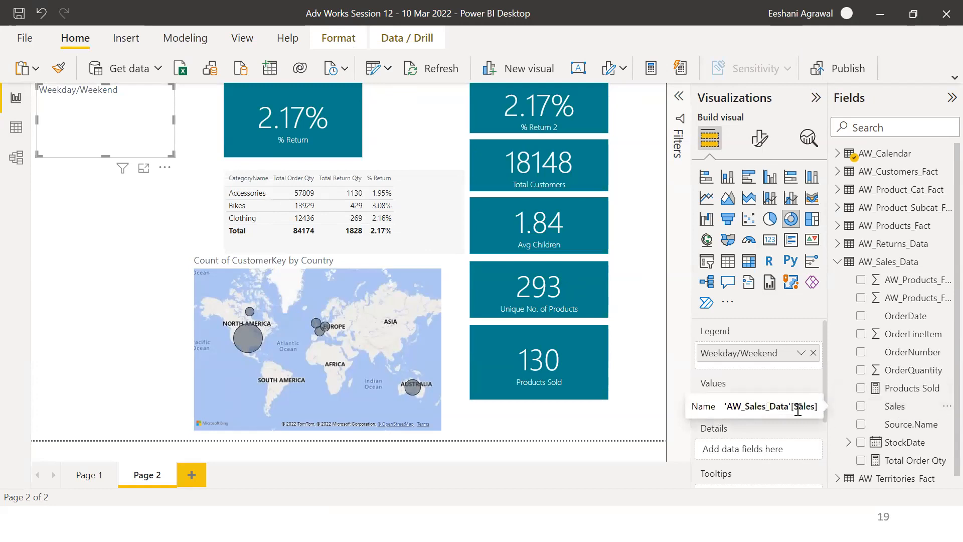
Add Sales as the donut chart's values, and check the aggregation options available for it
left_click_drag(891, 408, 779, 410)
right_click(778, 411)
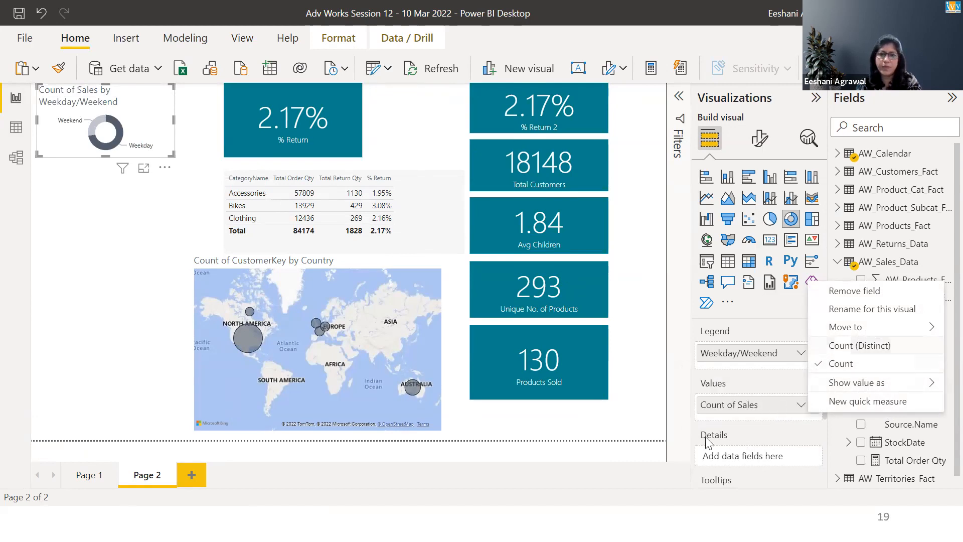
left_click(671, 422)
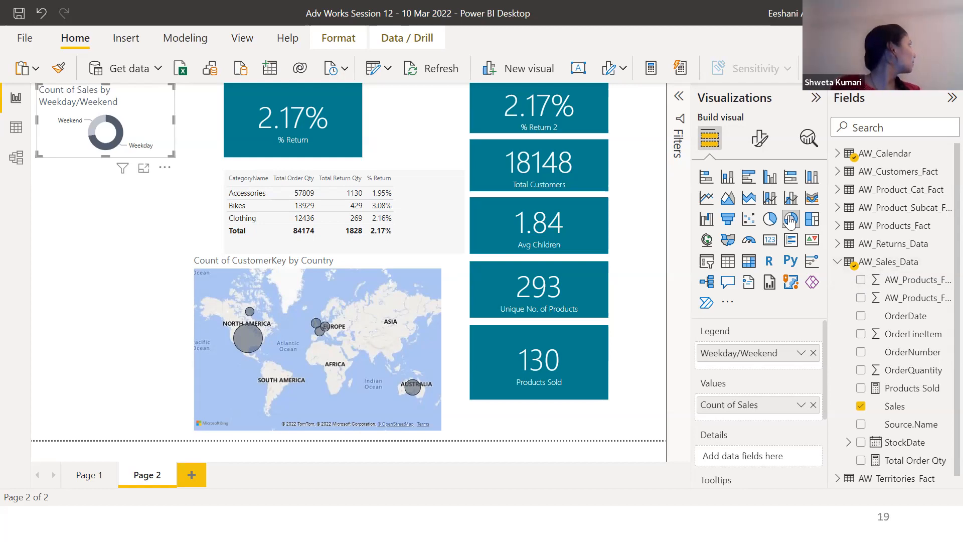
Create a new measure in AW_Calendar and begin its formula with the name No. of Weekend
right_click(885, 155)
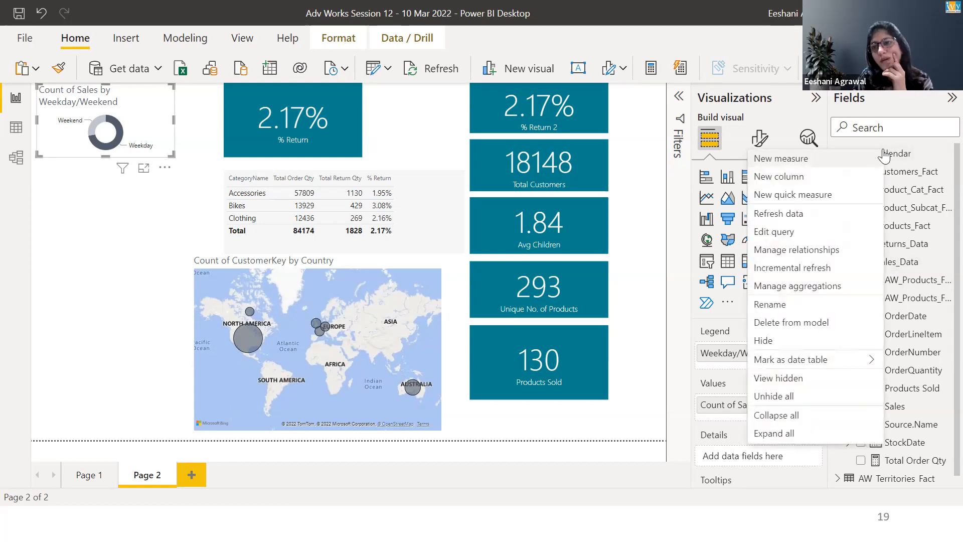
left_click(842, 160)
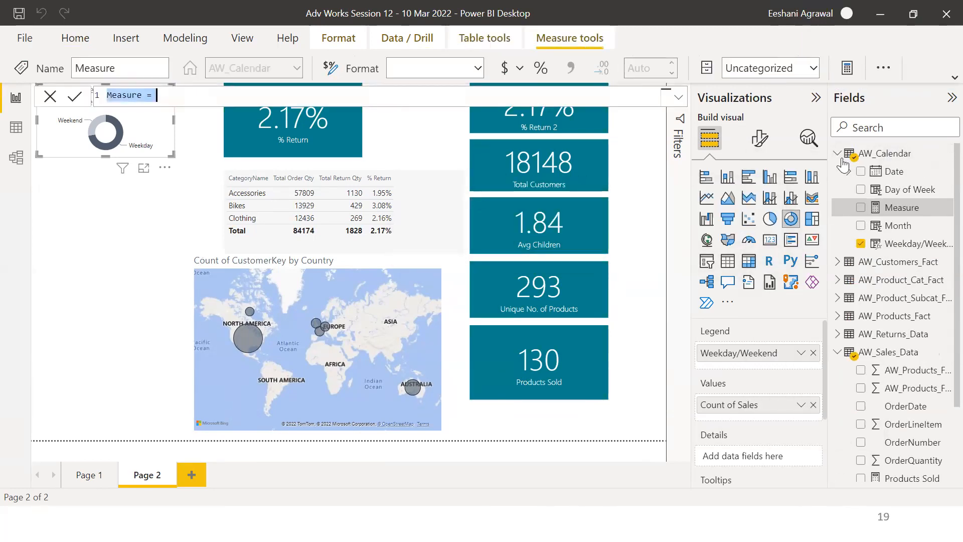
key("shift+Right")
key("shift+Right")
key("shift+Right")
key("shift+Right")
key("shift+Right")
key("shift+Right")
key("shift+Right")
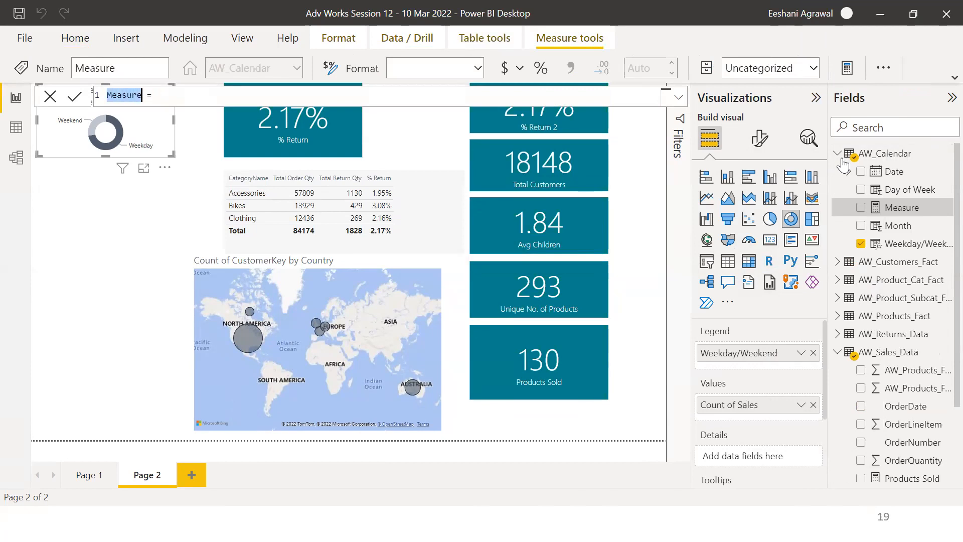
type("No. of Eeekend")
key("BackSpace")
key("BackSpace")
key("BackSpace")
key("BackSpace")
key("BackSpace")
key("BackSpace")
key("BackSpace")
type("Weekend =")
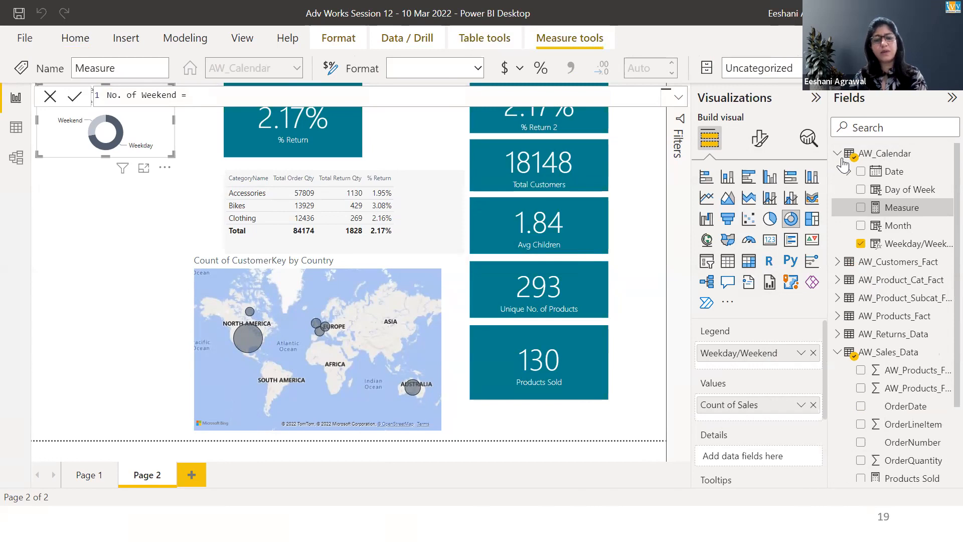
Try to write the No. of Weekend measure with an IF function, and discard the formula edit
type("IF(")
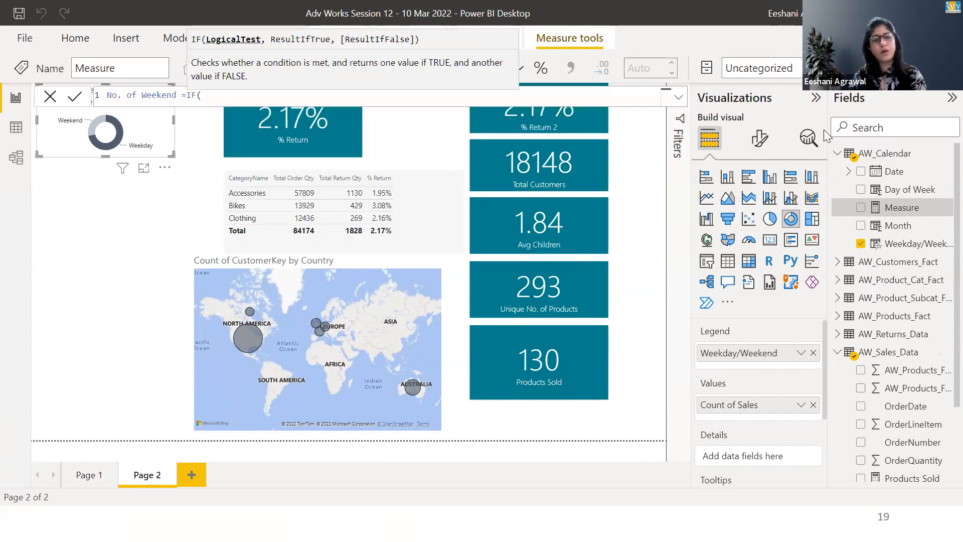
type("we")
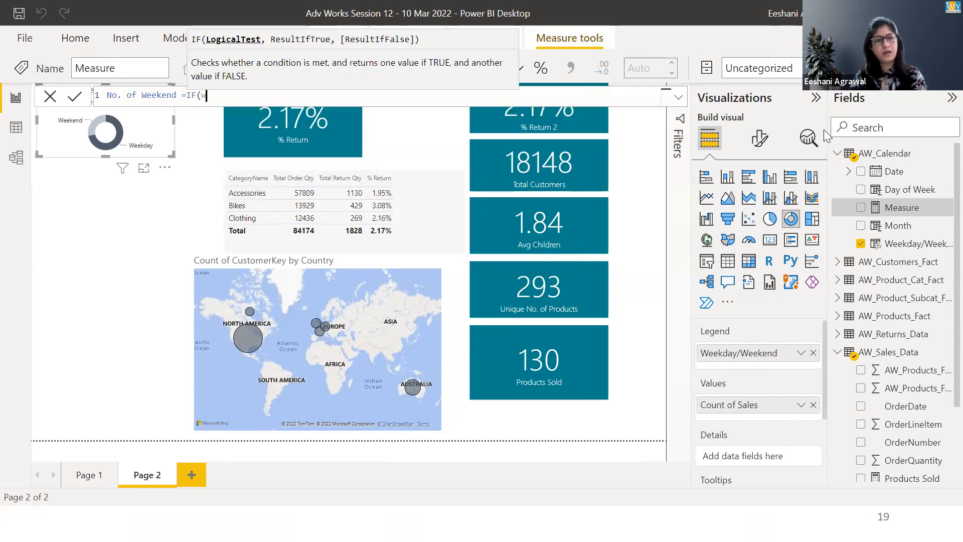
key("BackSpace")
key("BackSpace")
key("BackSpace")
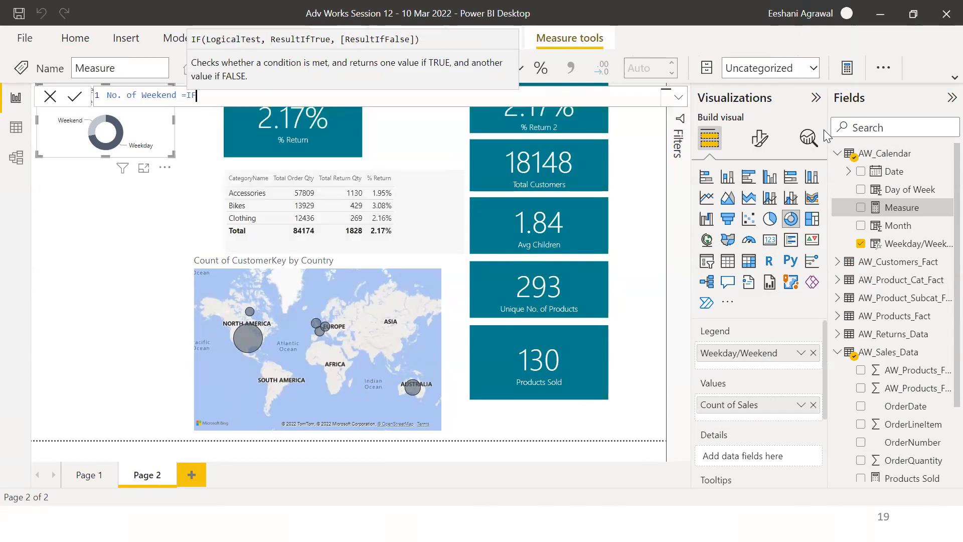
type("(day")
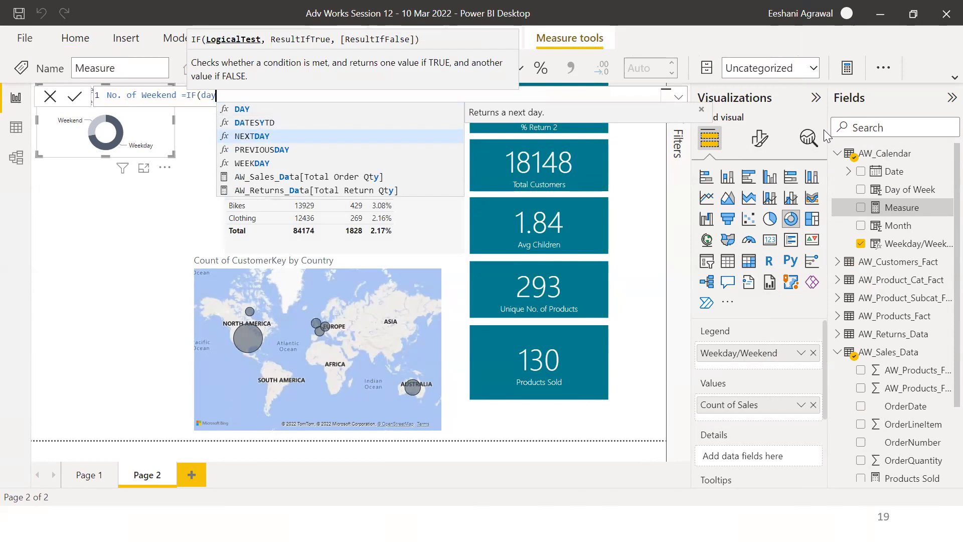
key("BackSpace")
key("BackSpace")
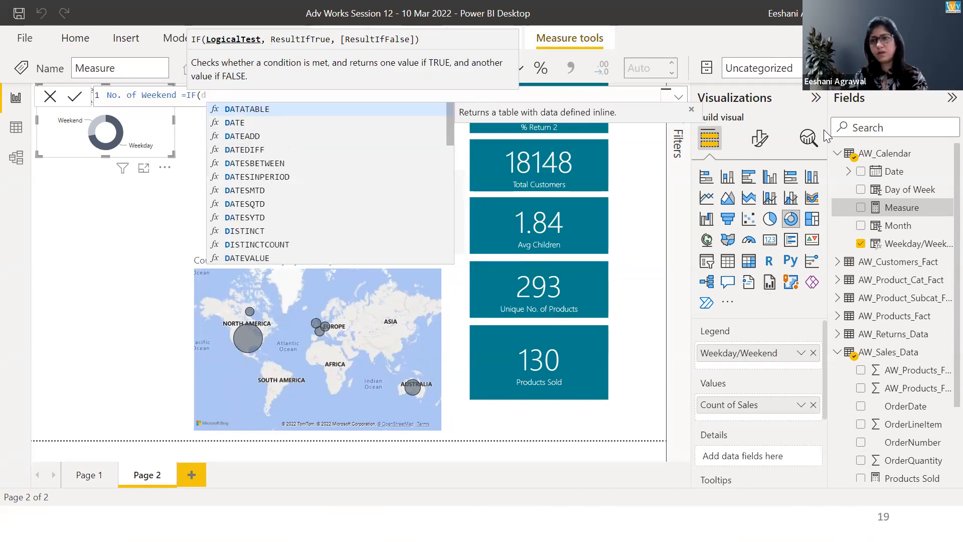
key("BackSpace")
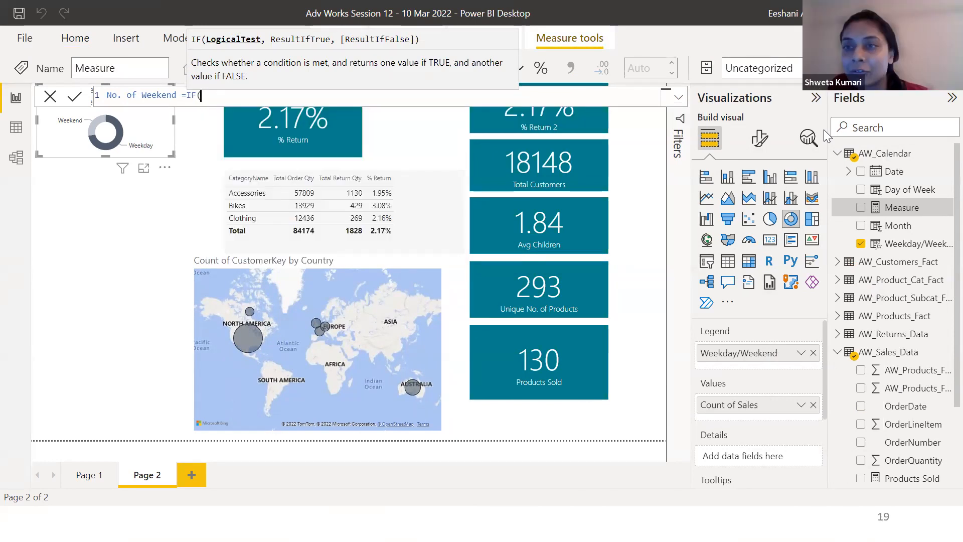
type("day o")
key("BackSpace")
key("BackSpace")
key("BackSpace")
key("BackSpace")
key("BackSpace")
type("cal")
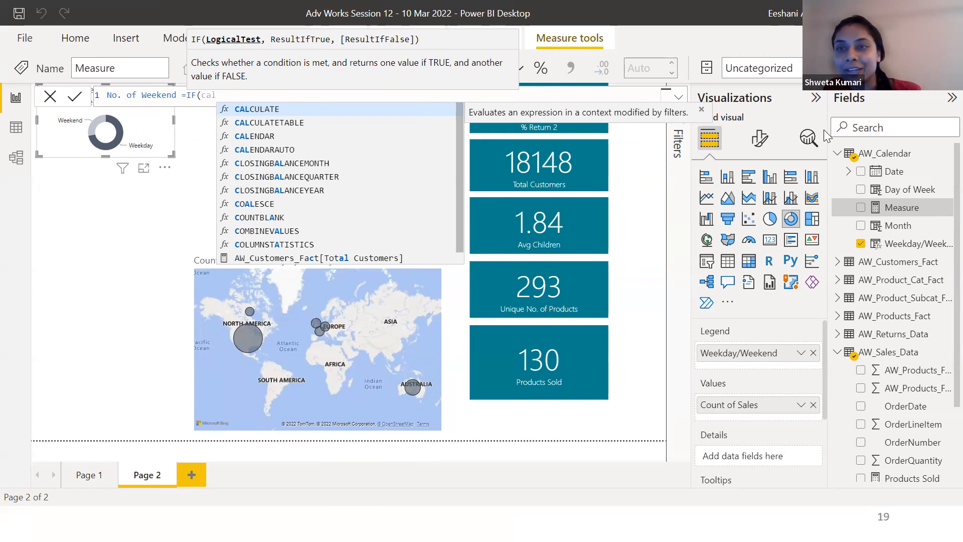
key("BackSpace")
key("BackSpace")
key("BackSpace")
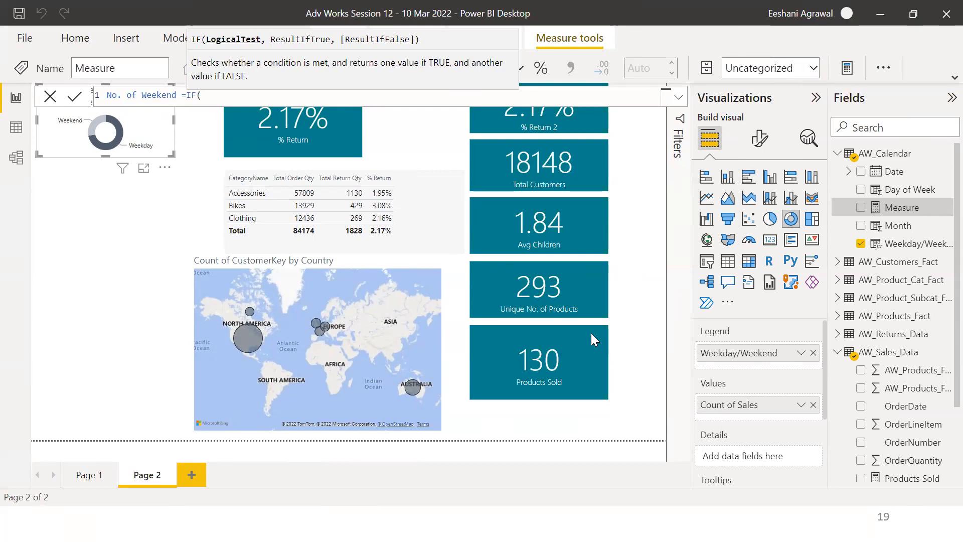
left_click(54, 96)
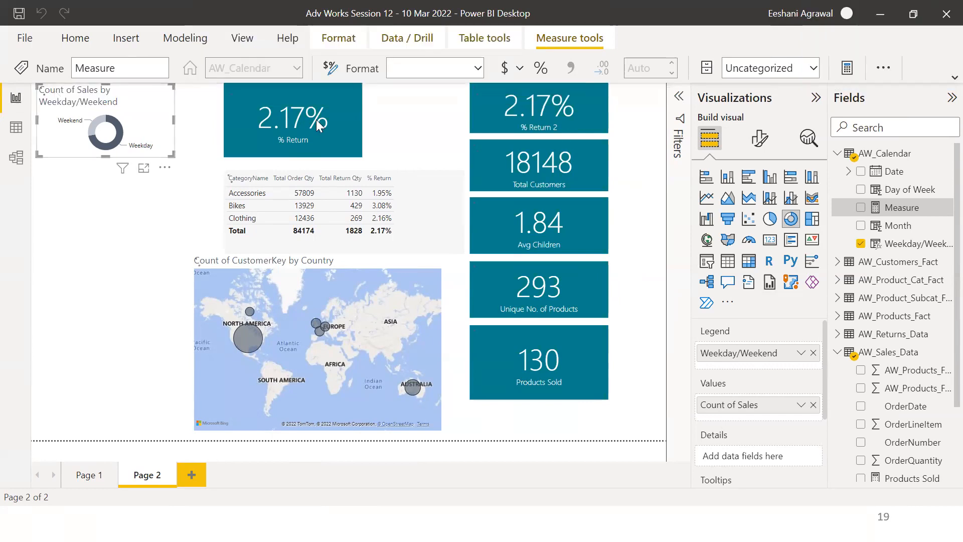